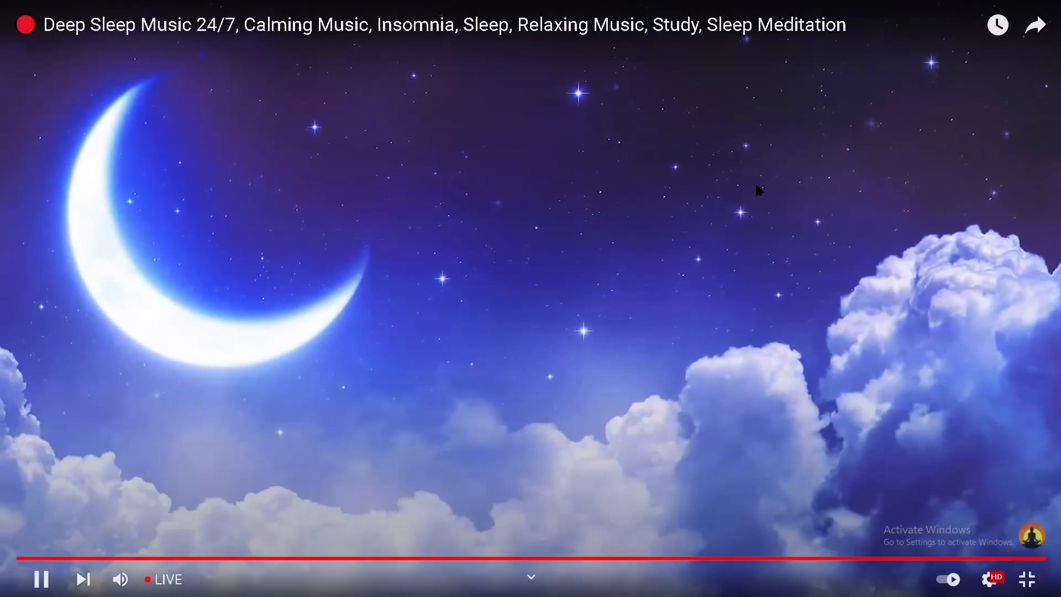
left_click(759, 190)
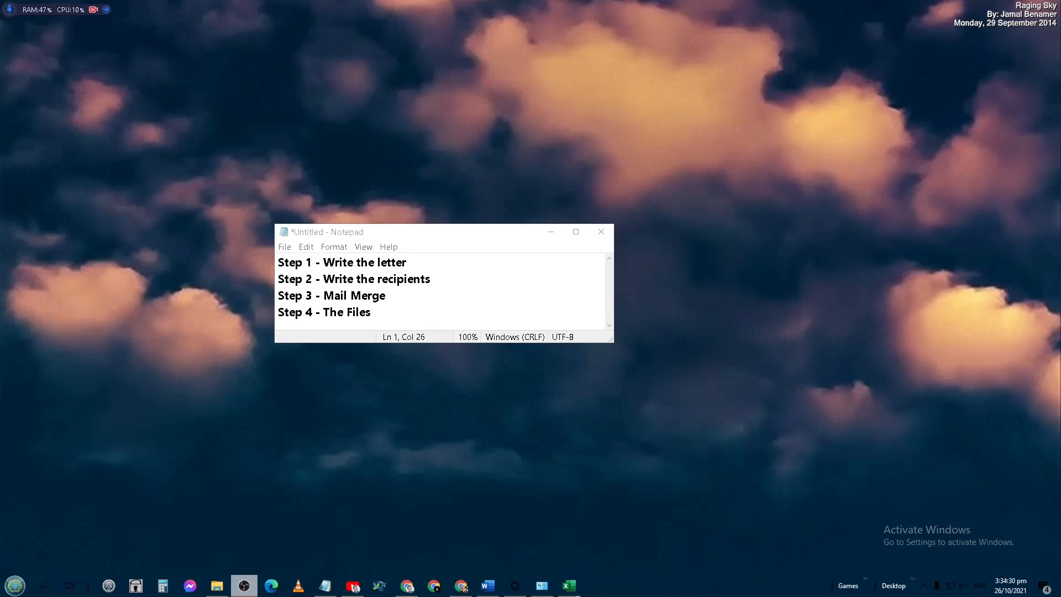
left_click(446, 315)
key("Up")
key("End")
key("shift+Home")
key("ctrl+x")
key("ctrl+z")
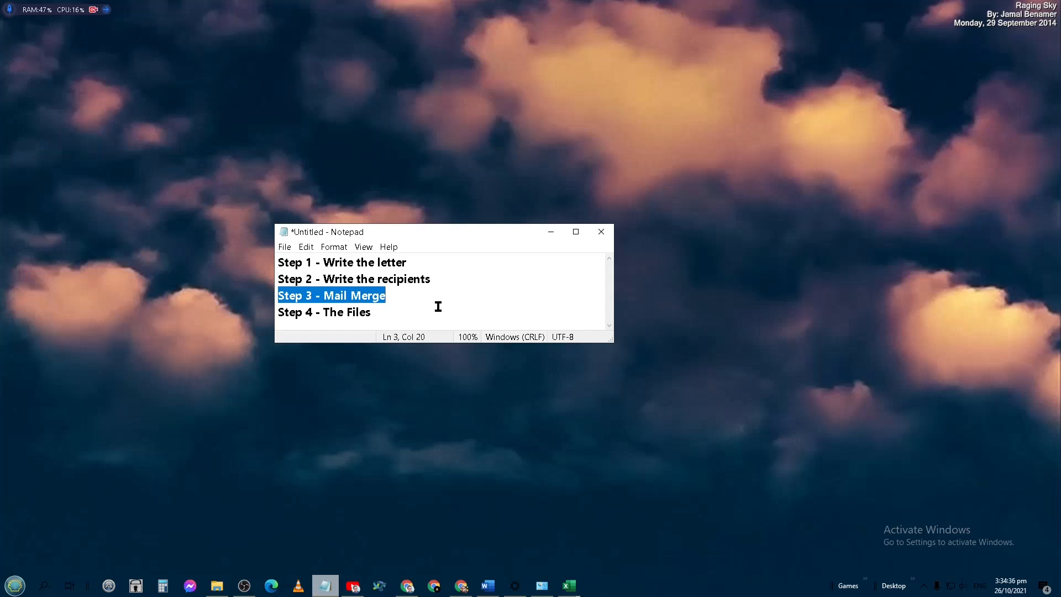
left_click(454, 262)
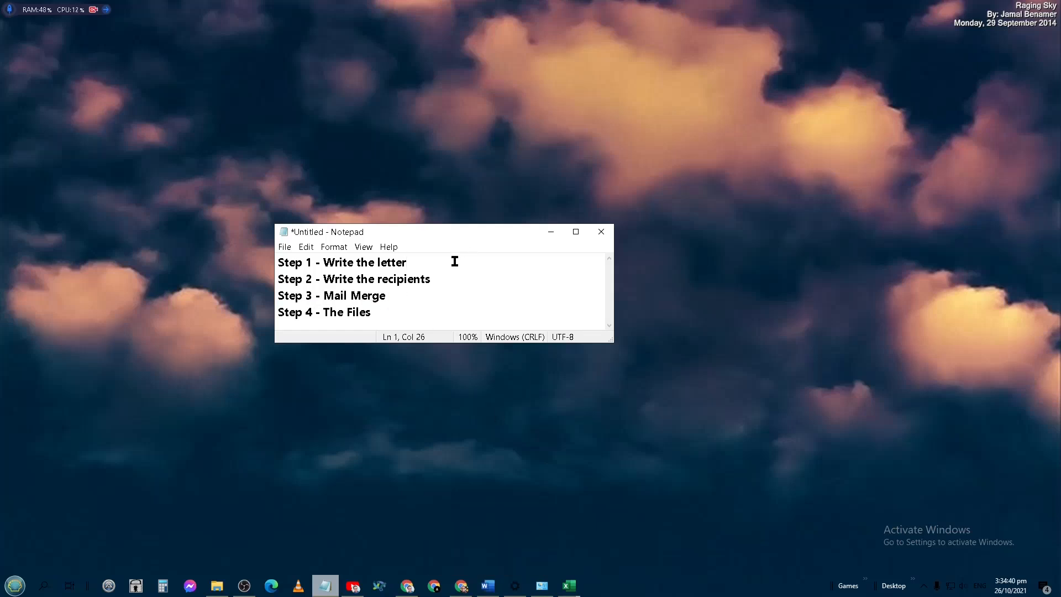
Examine the four-step outline in the notes, highlighting each line from writing the letter to the files.
key("Home")
key("Up")
key("shift+End")
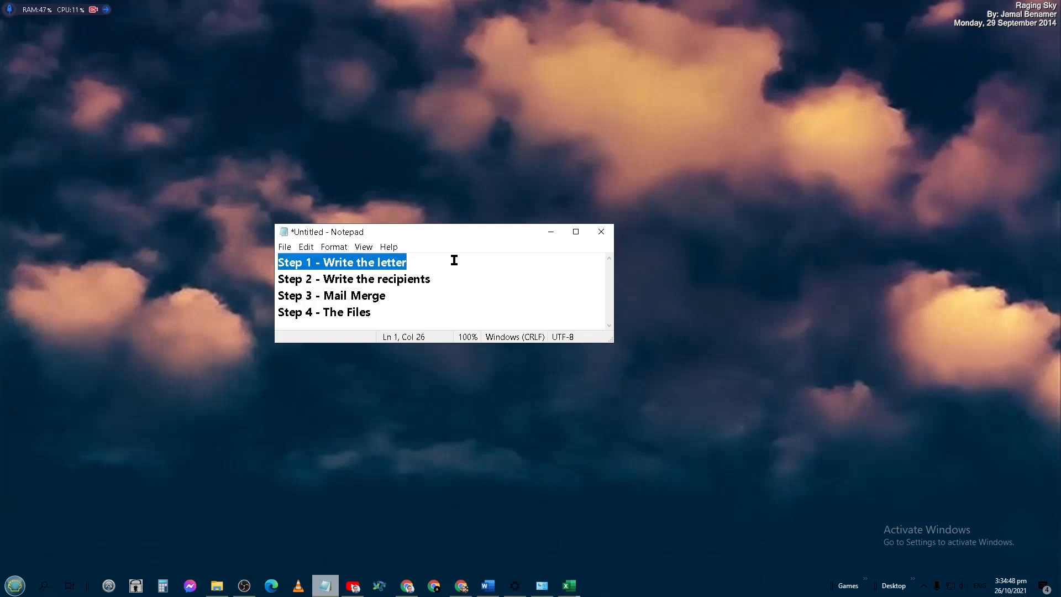
key("Down")
key("End")
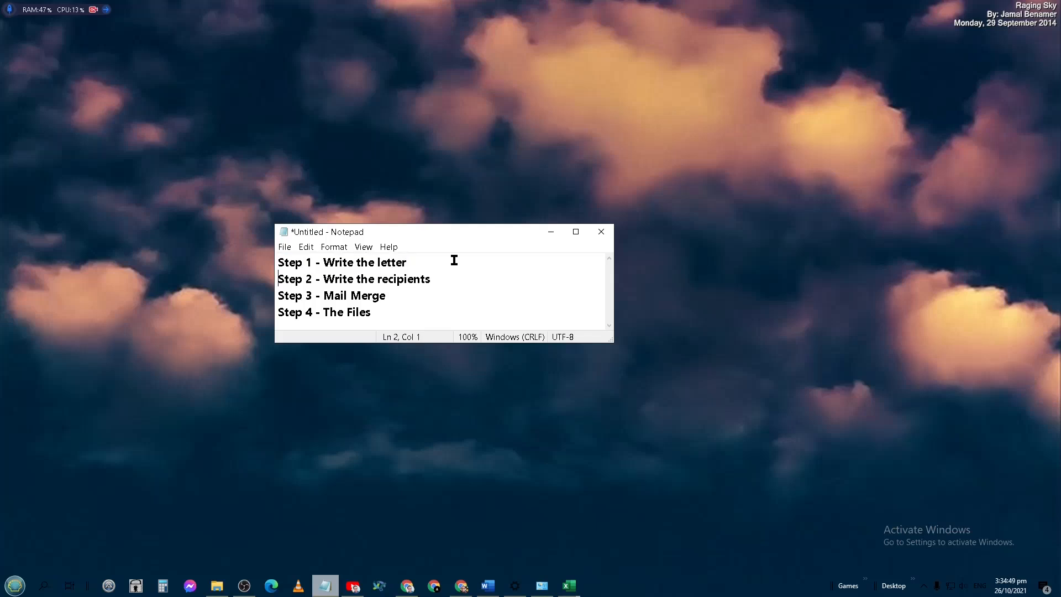
key("shift+Home")
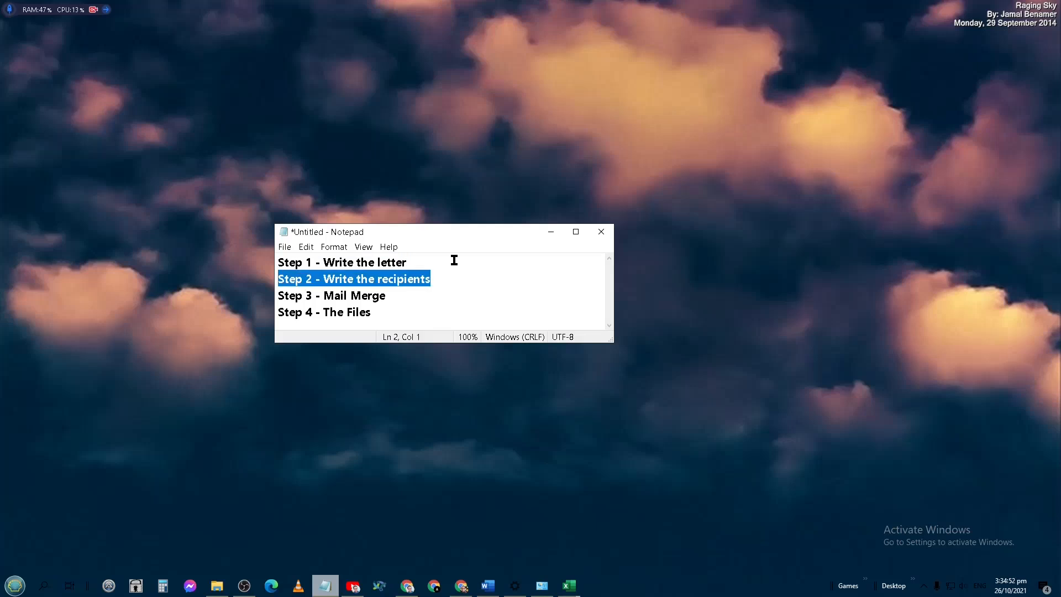
key("Down")
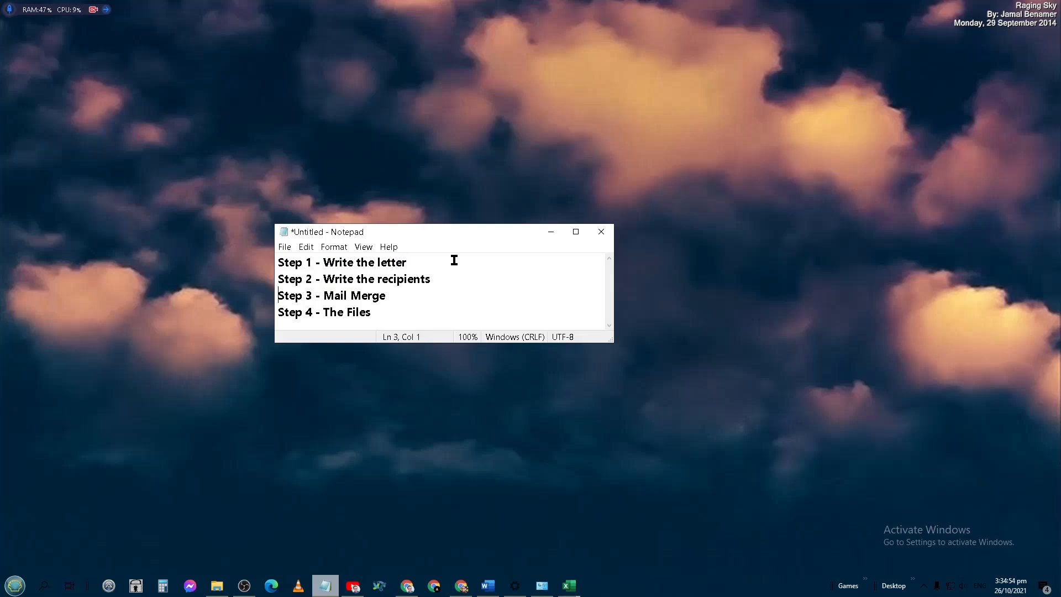
key("shift+End")
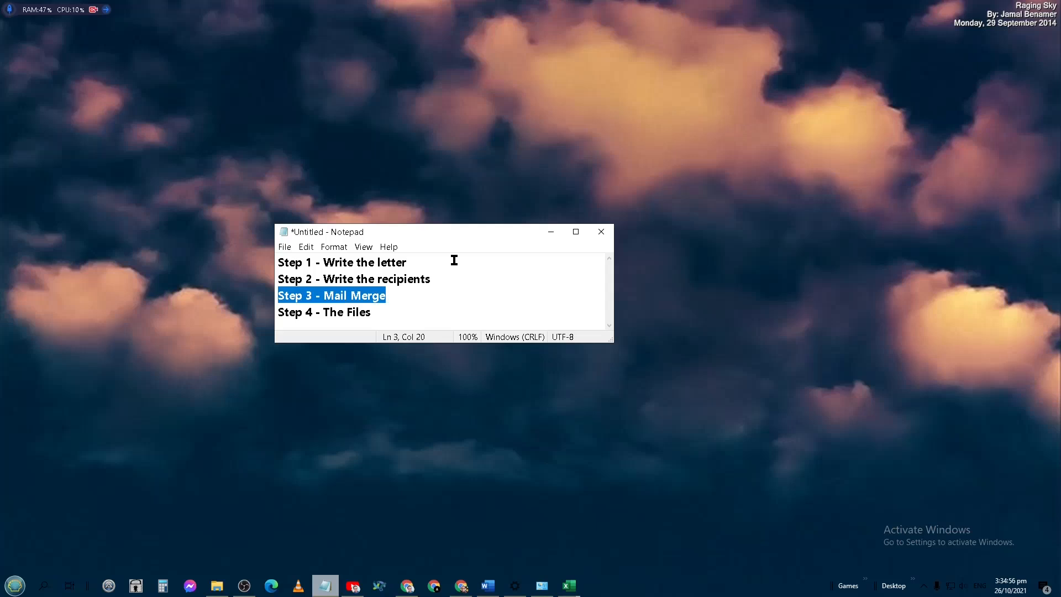
key("Down")
key("shift+Home")
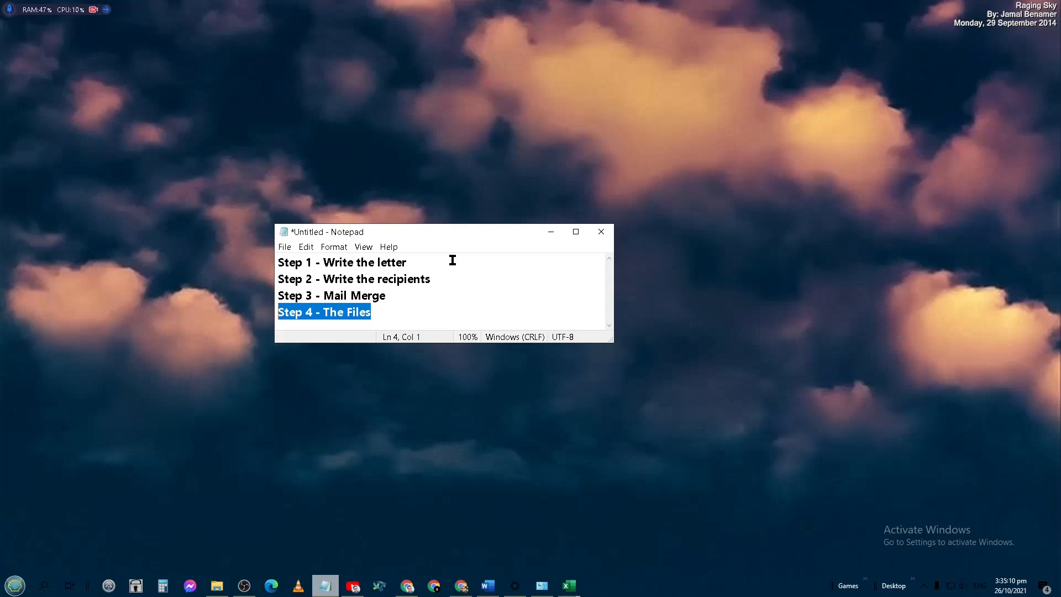
Switch to the letter in Word and look over its opening, highlighting the sender's name in the first line.
left_click(489, 585)
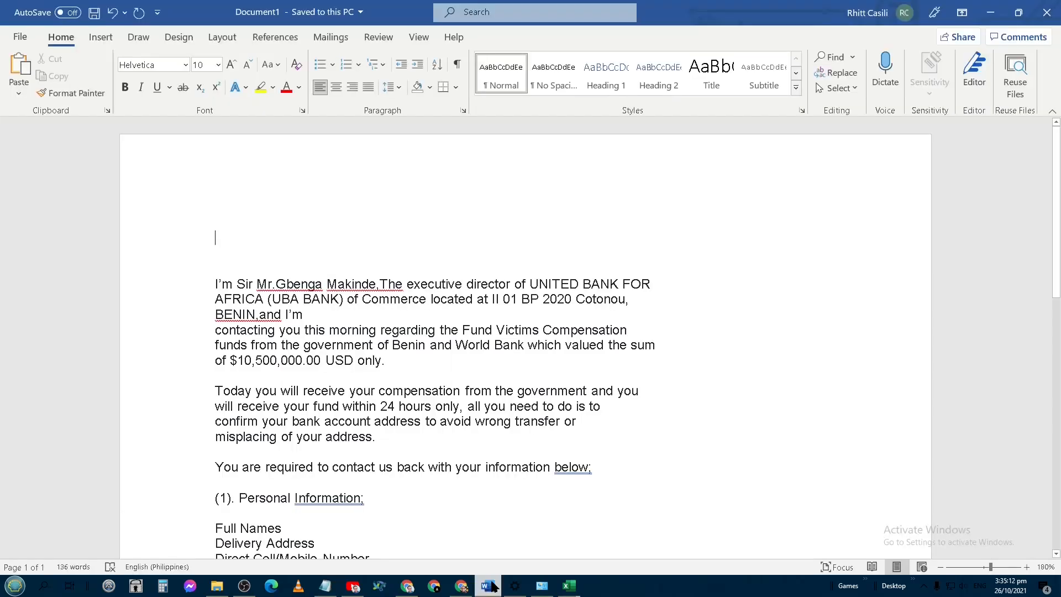
scroll(333, 284, "down", 5)
scroll(332, 283, "up", 5)
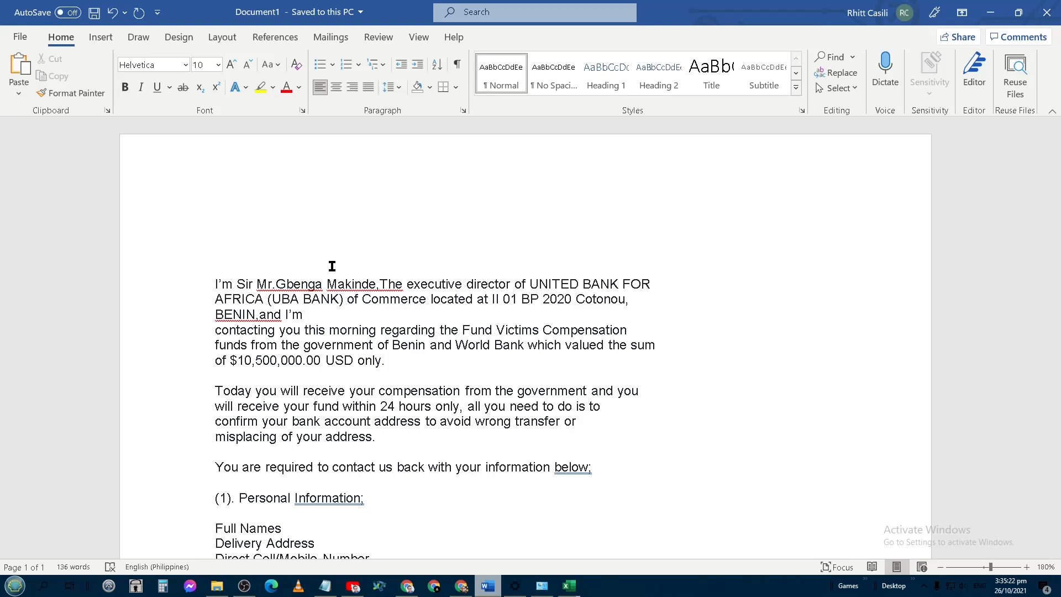
left_click(237, 284)
key("ctrl+shift+Right")
key("ctrl+shift+Right")
key("ctrl+shift+Right")
key("ctrl+shift+Right")
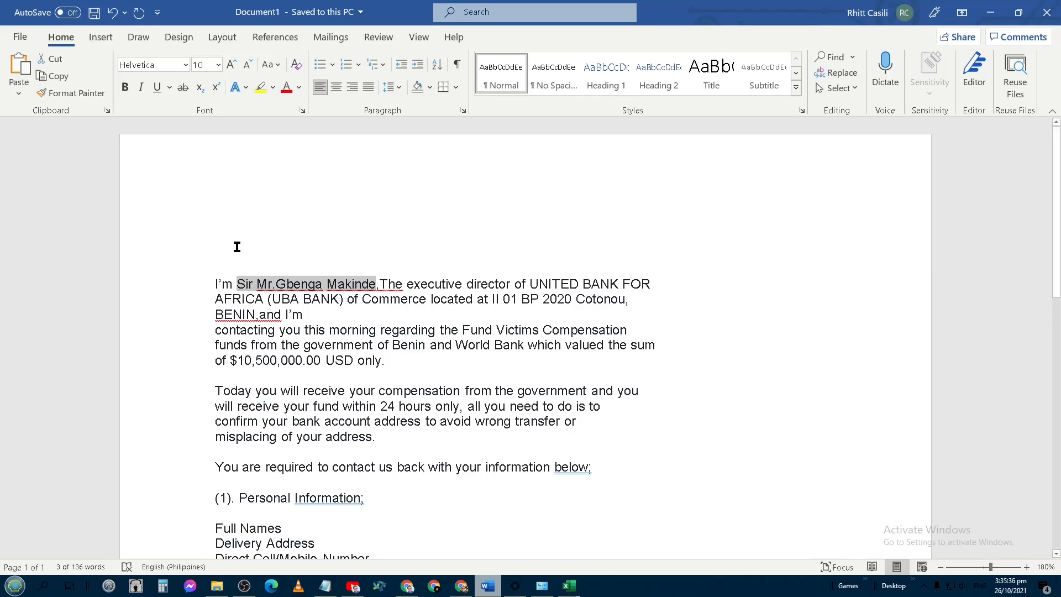
Highlight the compensation amount 10,500,000.00 in the letter's first paragraph.
left_click(320, 360)
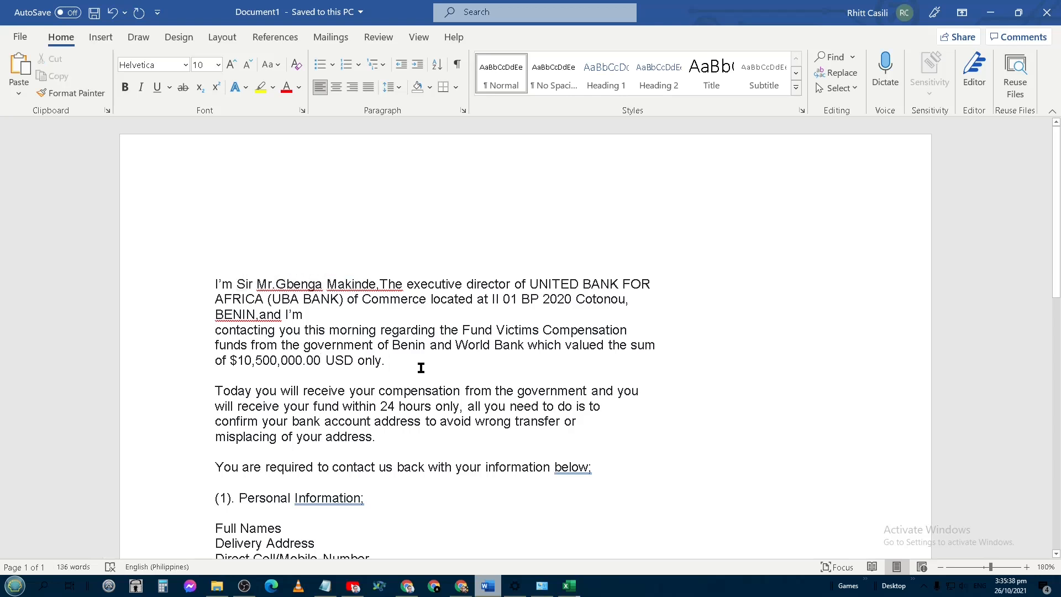
key("shift+Left")
key("shift+Left")
key("shift+Left")
key("shift+Left")
key("shift+Left")
key("shift+Left")
key("shift+Left")
key("shift+Left")
key("shift+Left")
key("shift+Left")
key("shift+Left")
key("shift+Left")
key("shift+Left")
key("shift+Left")
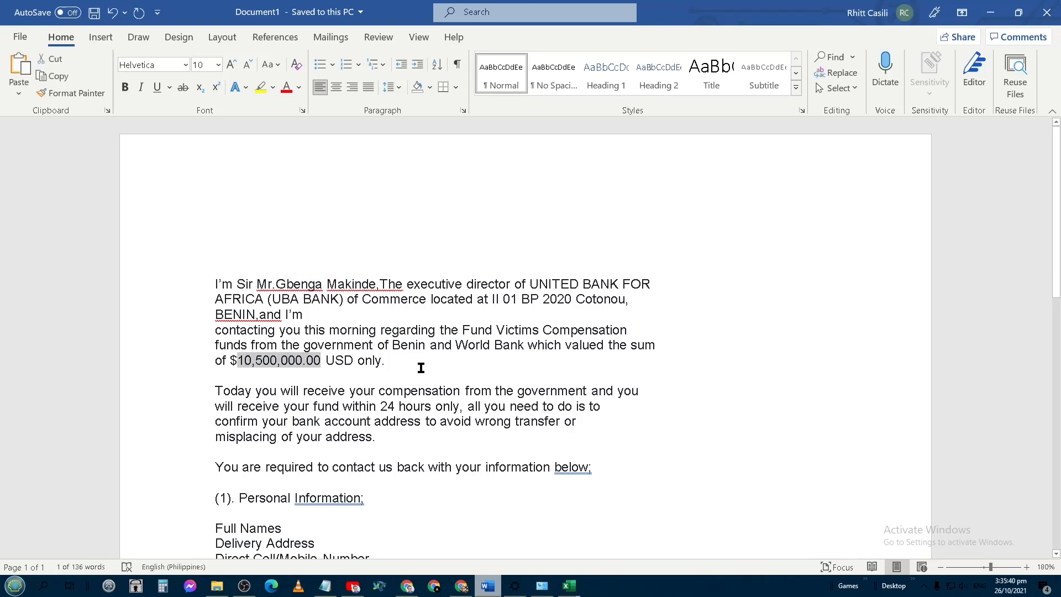
Examine the letter's lists of requested personal and banking details, highlighting individual entries down to the signature block.
scroll(436, 359, "down", 5)
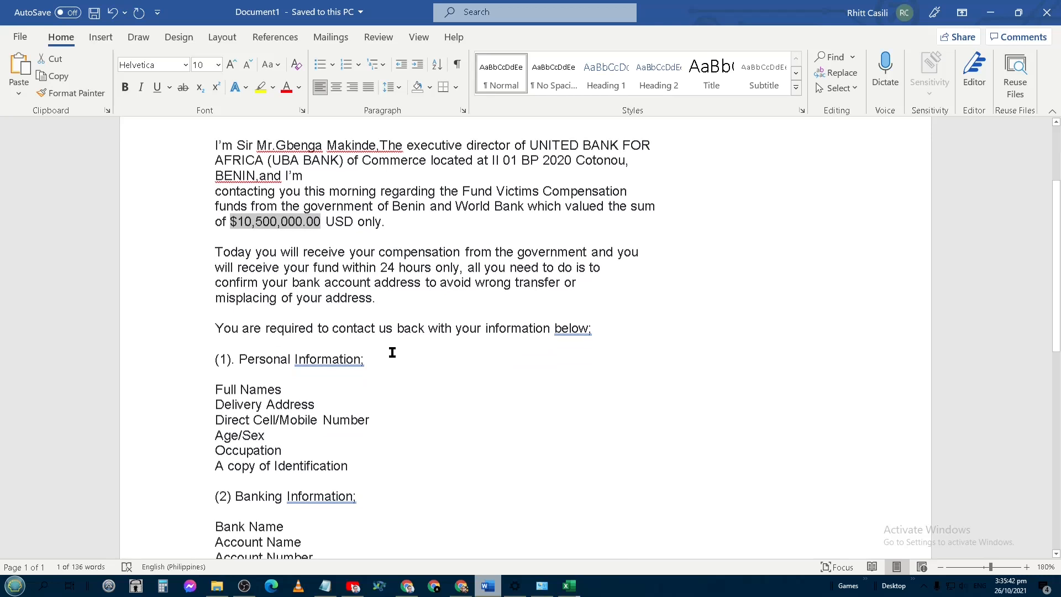
left_click_drag(206, 249, 297, 519)
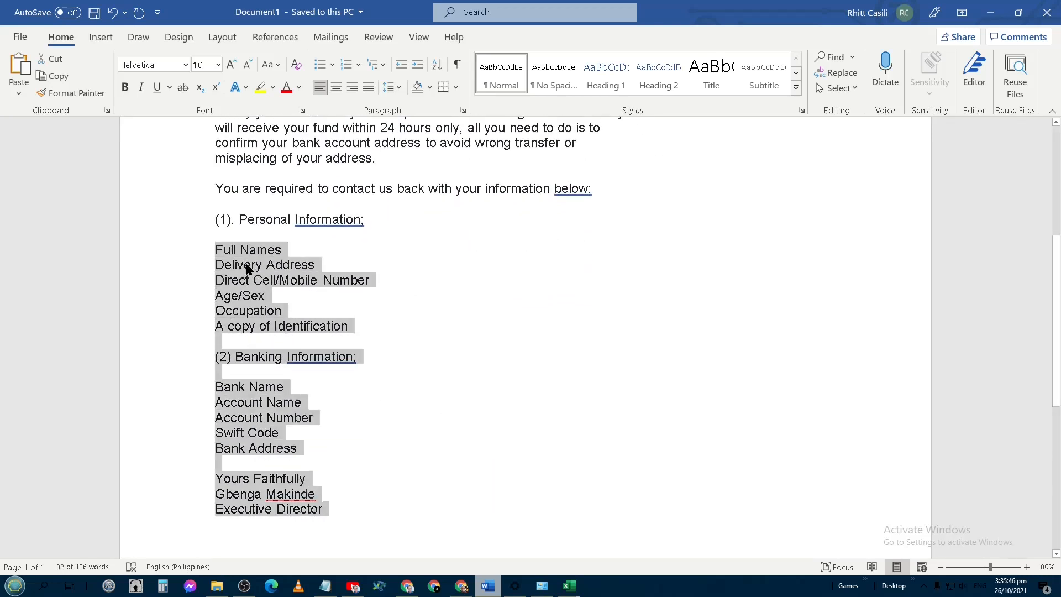
triple_click(221, 265)
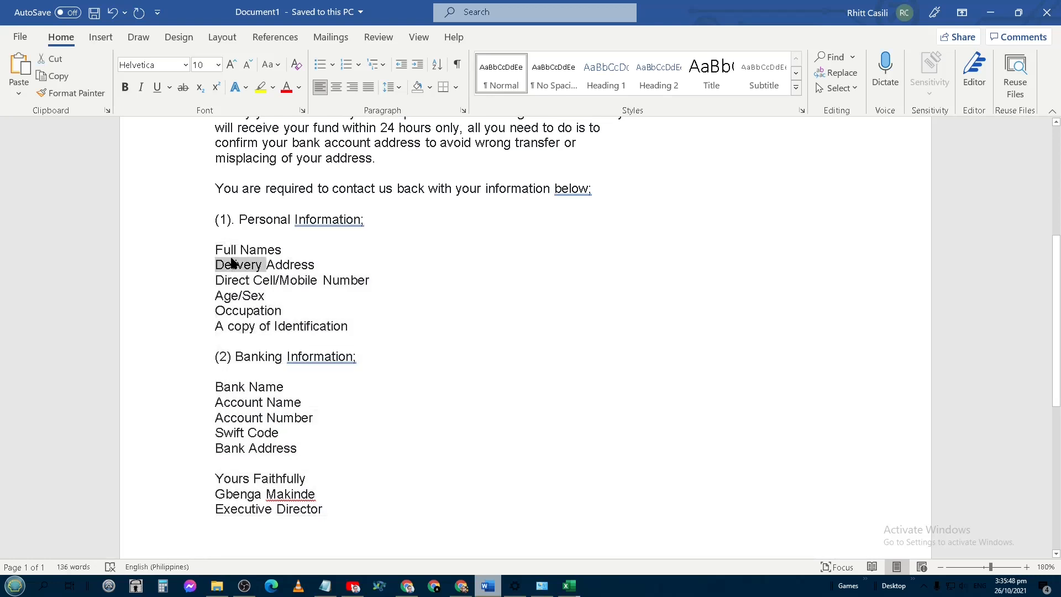
left_click(339, 374)
left_click(199, 386)
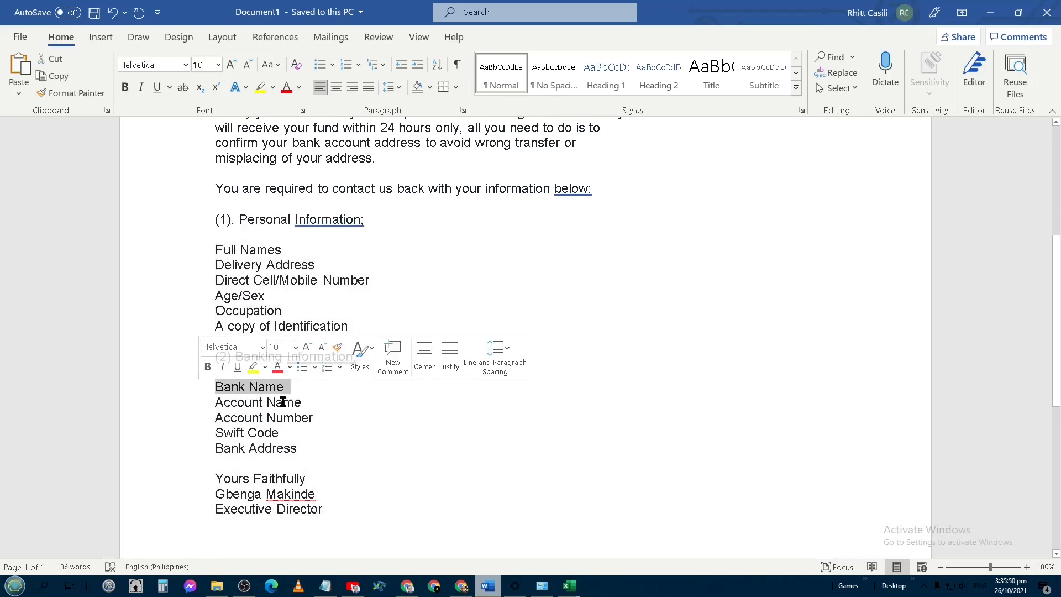
left_click_drag(322, 419, 185, 416)
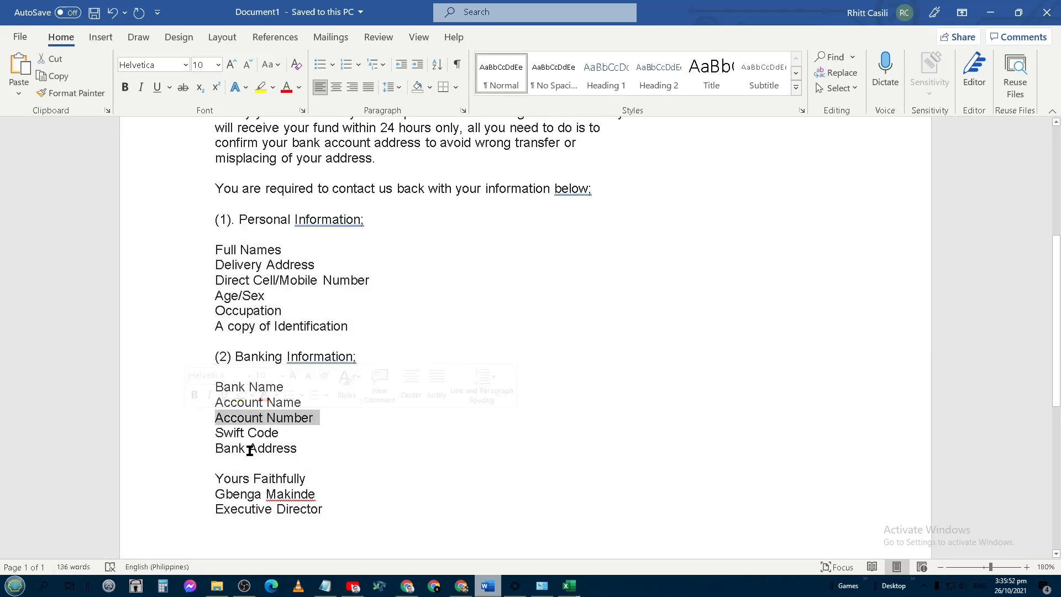
double_click(252, 448)
left_click(329, 509)
left_click(294, 433)
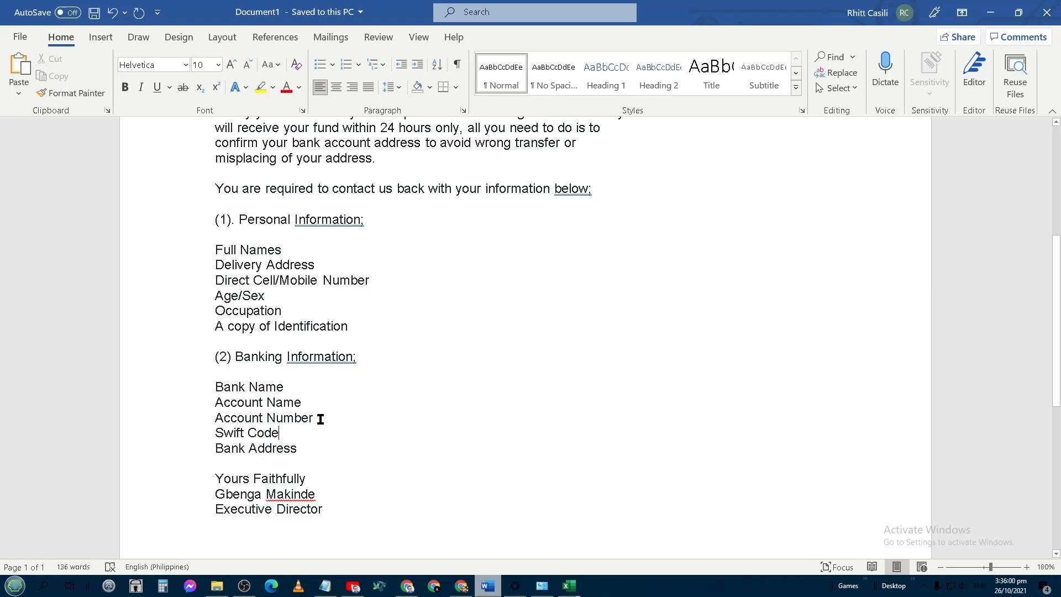
Review the letter's opening paragraph again, selecting the dollar amount including its currency sign.
scroll(317, 412, "up", 5)
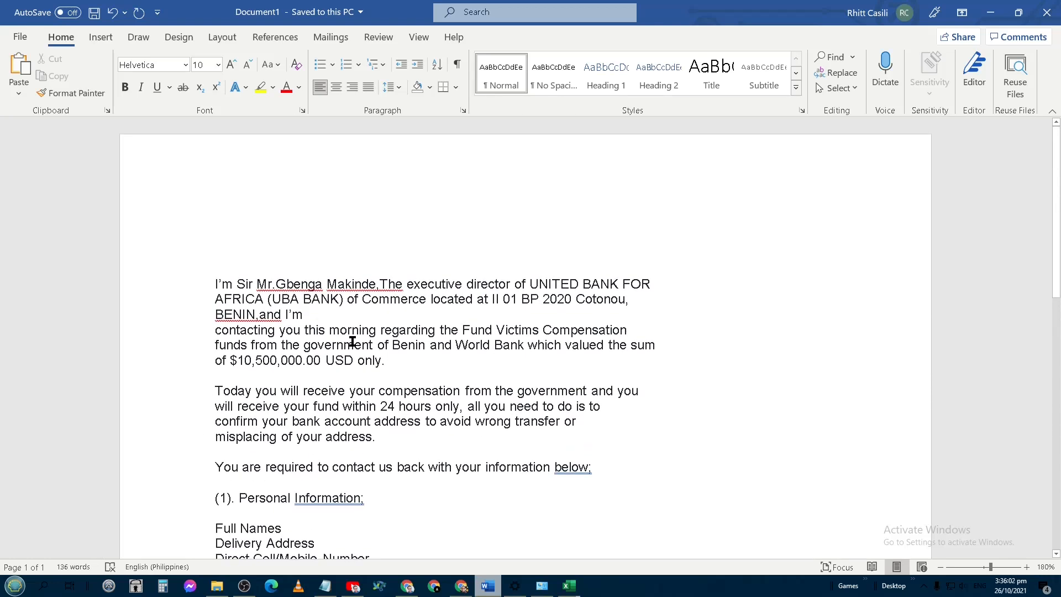
left_click(213, 284)
left_click(684, 270)
left_click(321, 361)
key("shift+Home")
key("shift+Right")
key("shift+Right")
key("shift+Right")
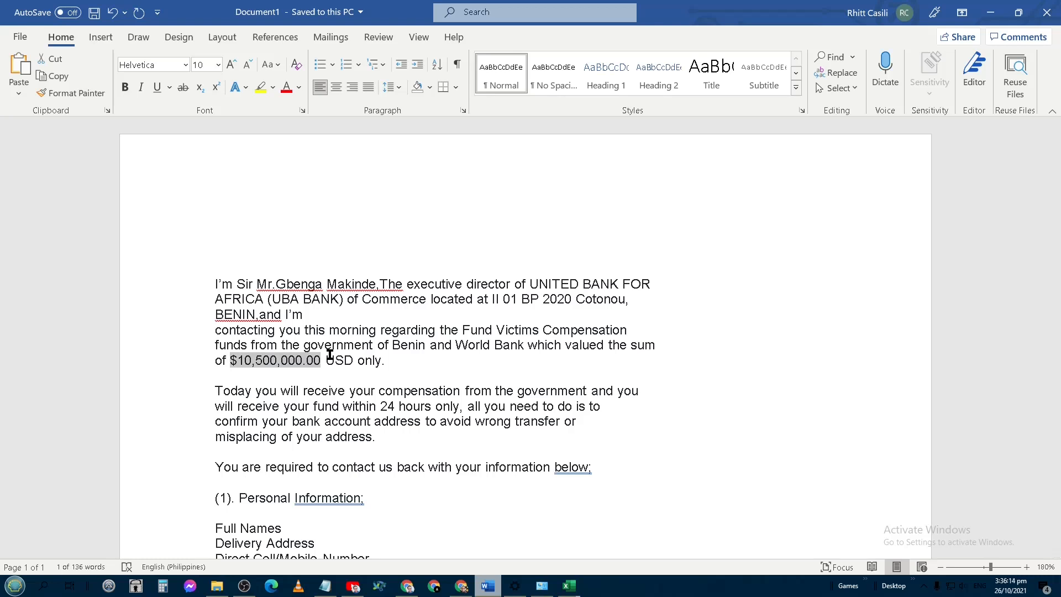
left_click(330, 354)
Make an empty line at the very start of the letter, above the opening paragraph.
key("ctrl+Home")
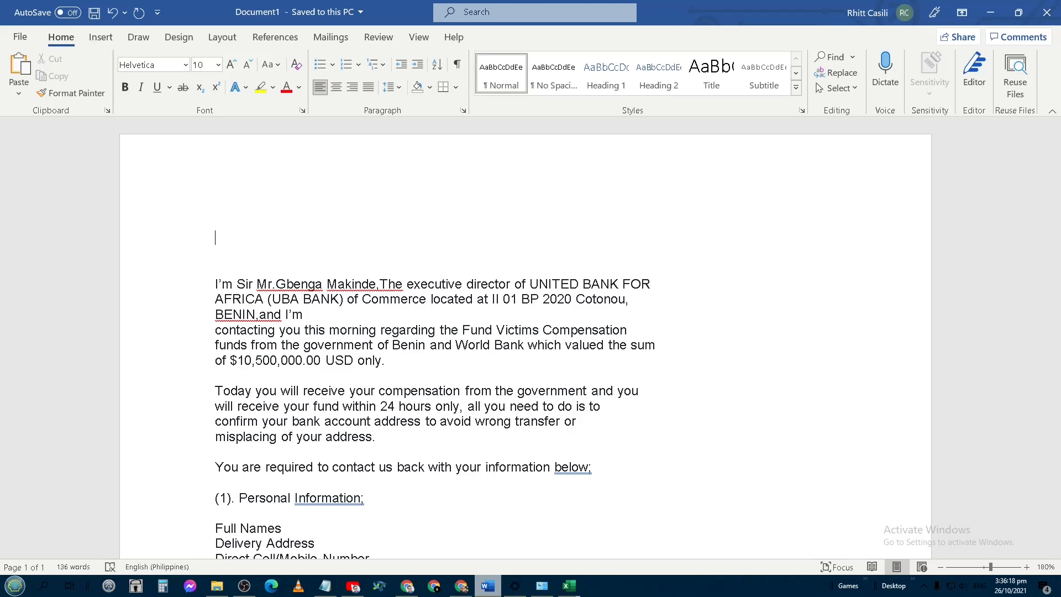
key("Delete")
key("Return")
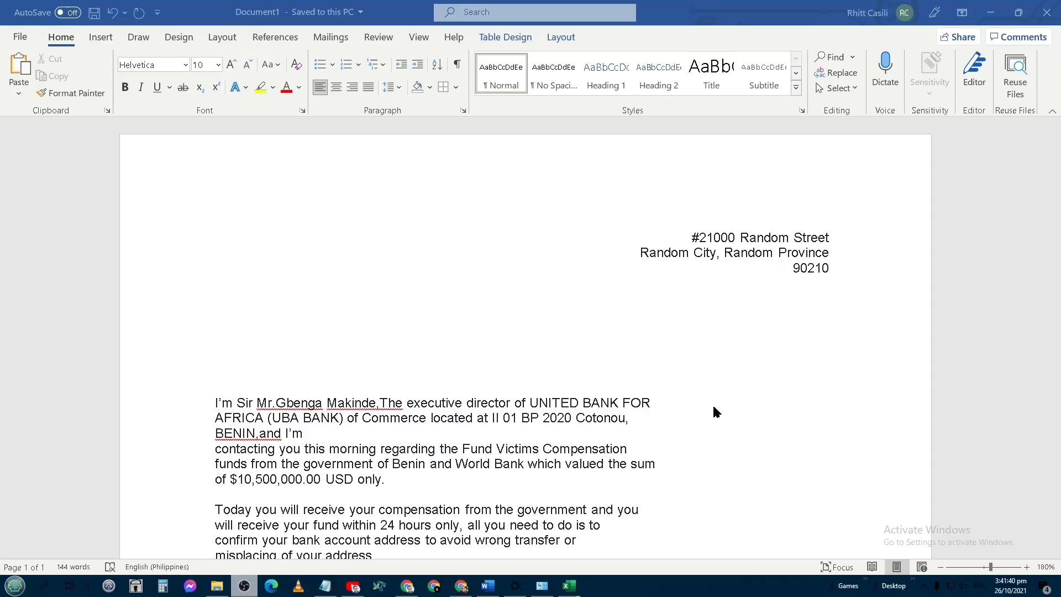
Start the recipient block below the sender's address with the placeholder lines <name> and <Company Name>.
left_click_drag(684, 235, 811, 284)
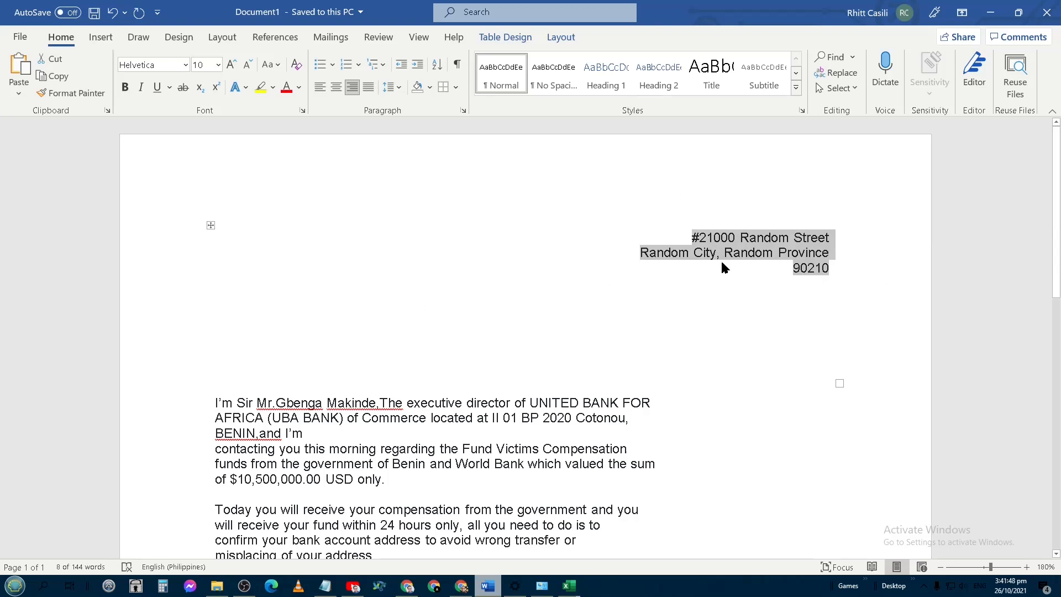
left_click(271, 310)
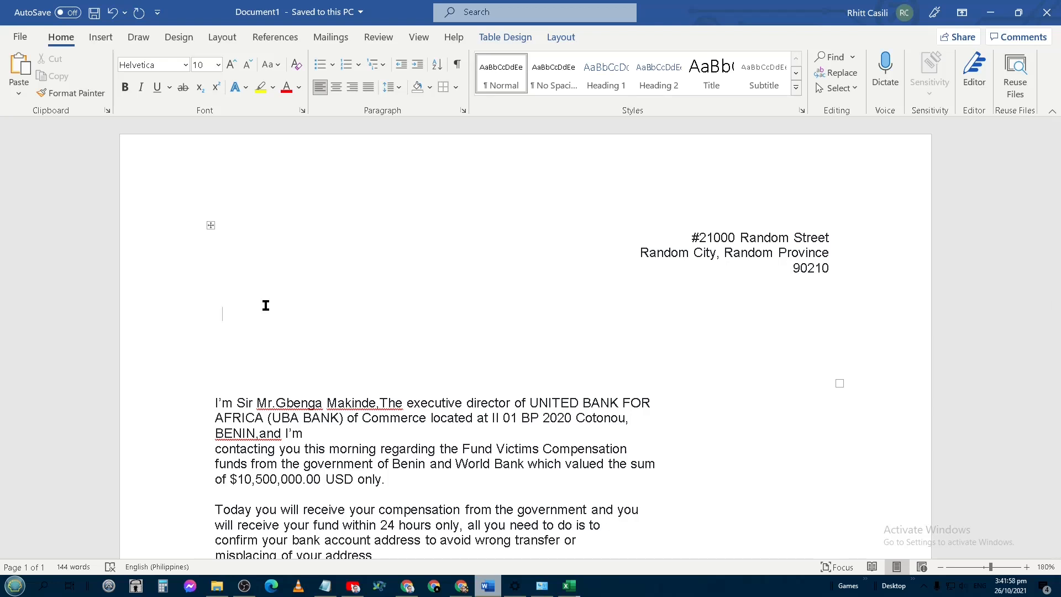
type("<name>")
key("Return")
type("Cong")
key("BackSpace")
key("BackSpace")
key("BackSpace")
key("BackSpace")
type("<Company Name>")
key("Return")
Add the placeholder <Home / Company Address> as the third line of the recipient block.
type("Address")
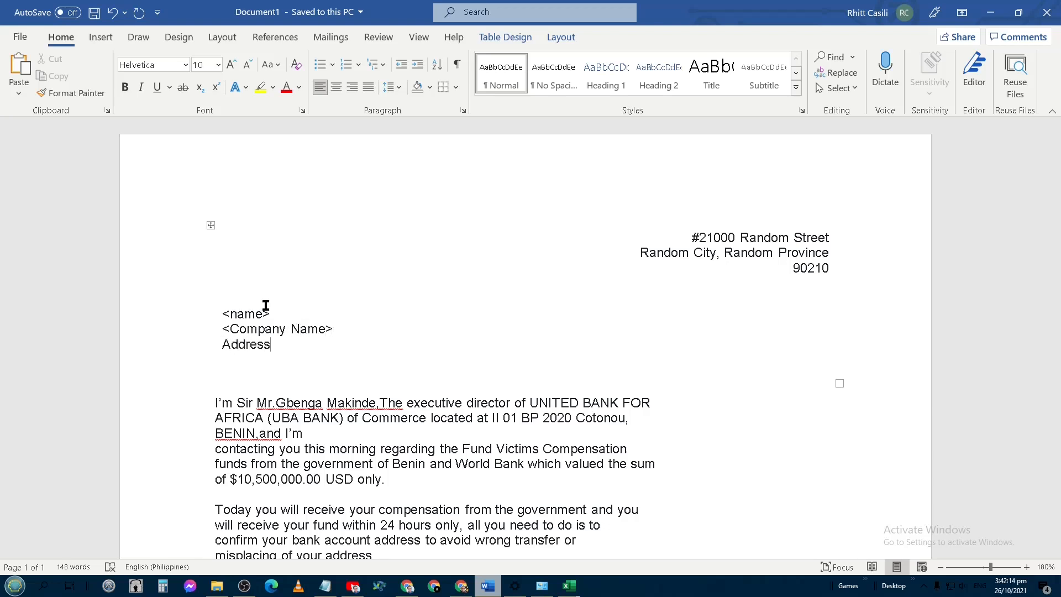
key("Home")
type("<Home /")
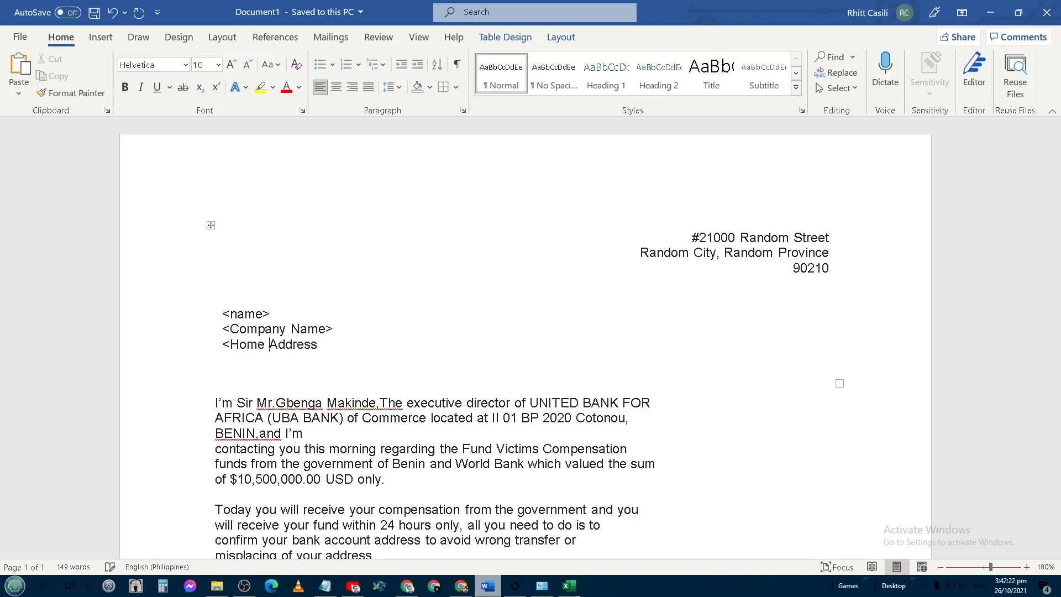
type(" Company")
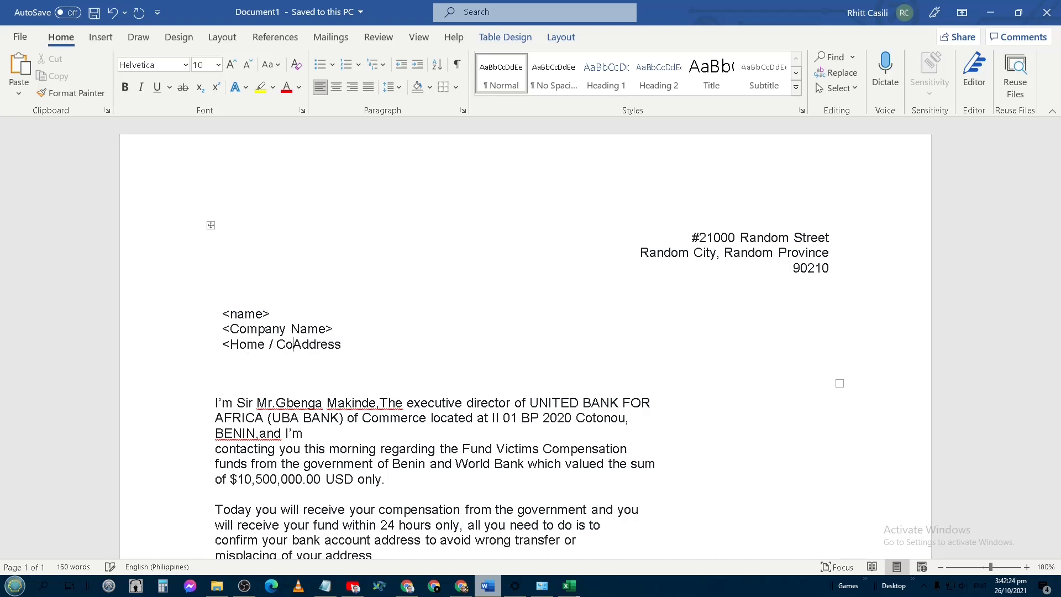
type(" Address")
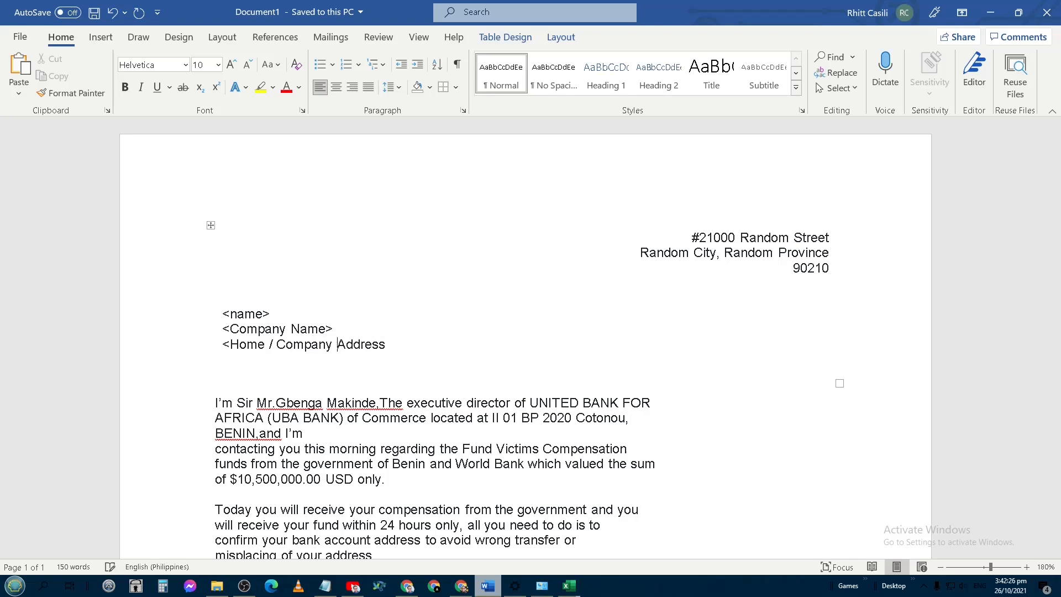
type("> Date")
Enter the date October 26, 2021 below the recipient block, with a blank line before and after it.
key("BackSpace")
key("BackSpace")
key("BackSpace")
key("BackSpace")
type("Octob")
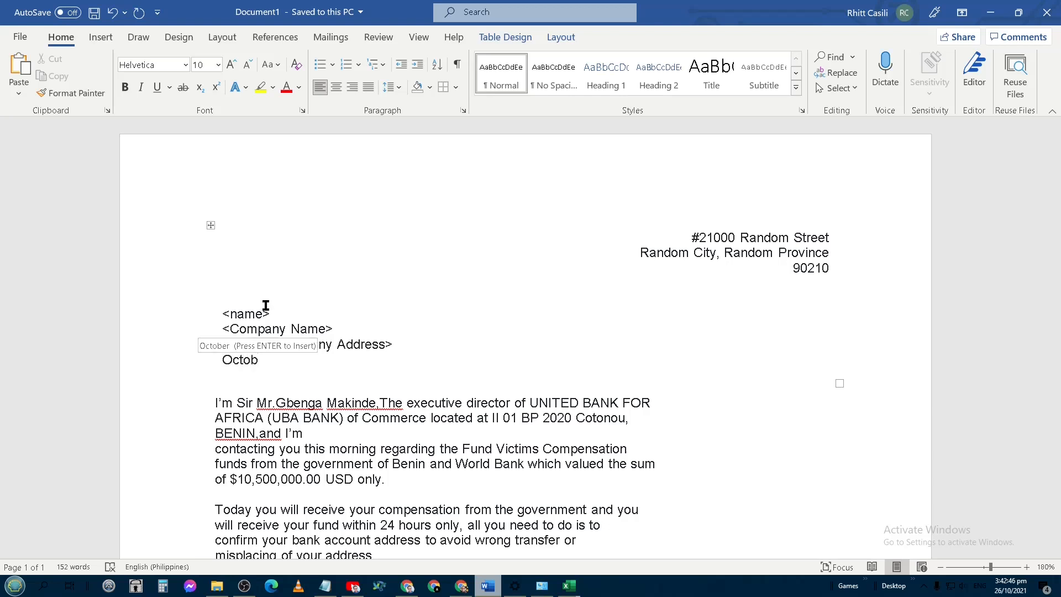
key("Return")
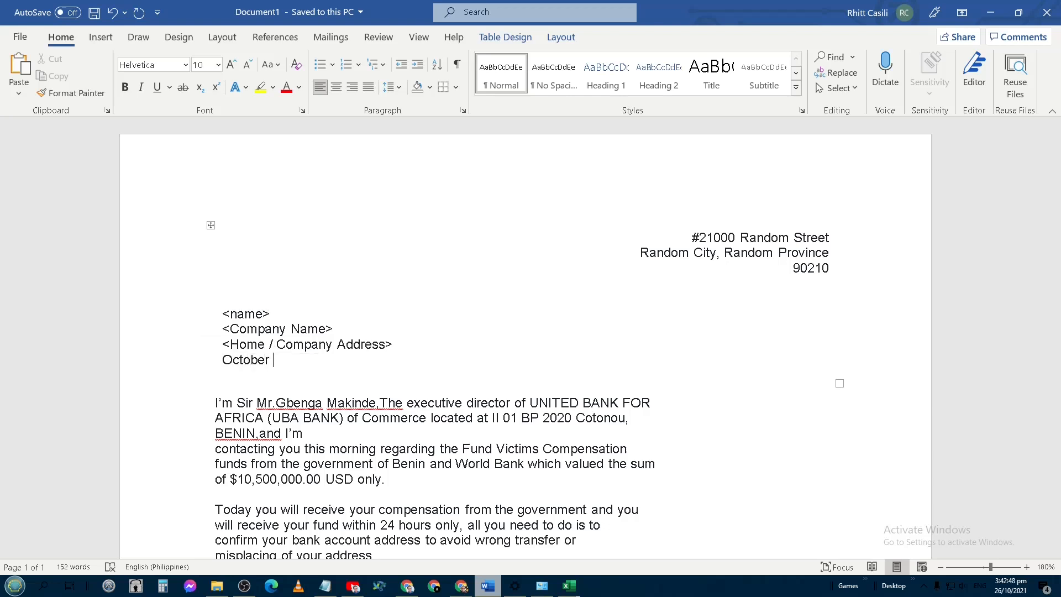
type("26, 2021")
key("Return")
key("Return")
key("Up")
key("Up")
key("Return")
key("Down")
key("Down")
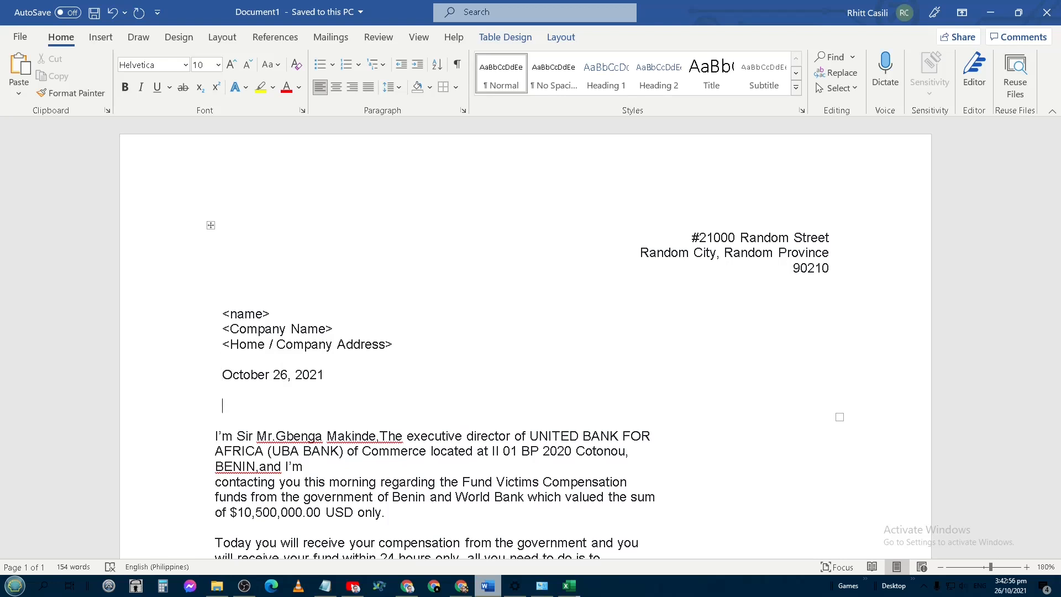
Add the salutation "Dear Sir / Madam:" below the date, above the letter's opening paragraph.
type("Dear Sir/")
key("BackSpace")
type("/ Madam:")
key("Down")
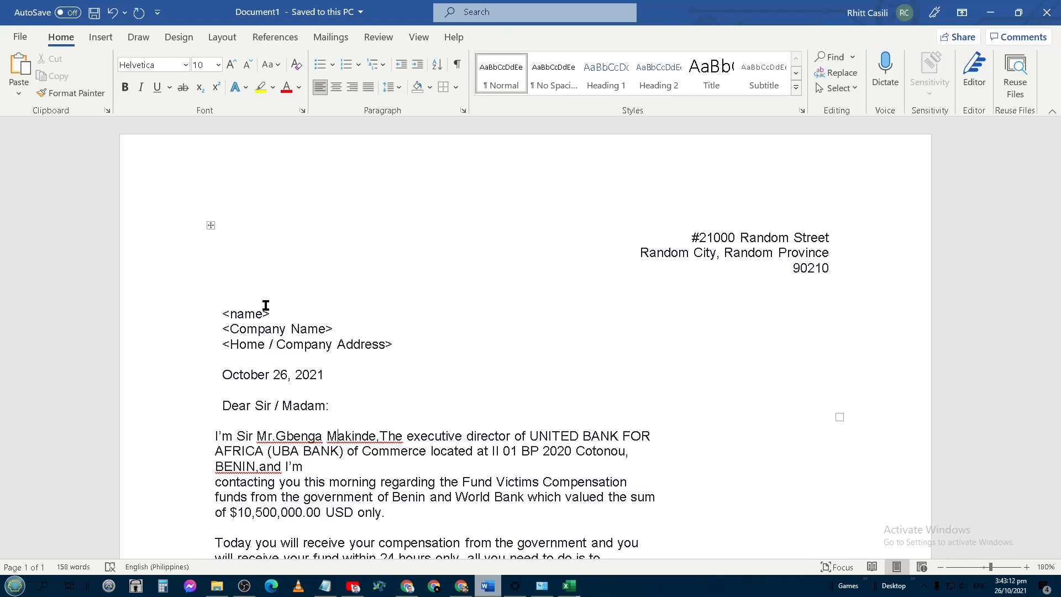
key("Up")
key("Down")
key("Down")
scroll(403, 481, "down", 3)
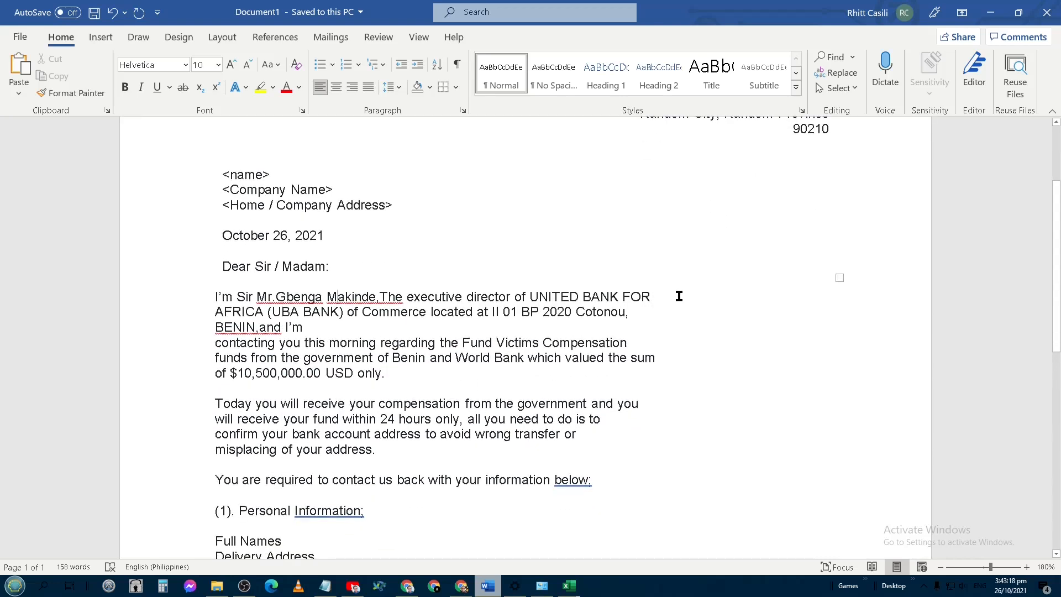
Remove the stray line breaks in the letter's opening paragraph so its text flows as one continuous block.
left_click(701, 301)
key("Delete")
key("End")
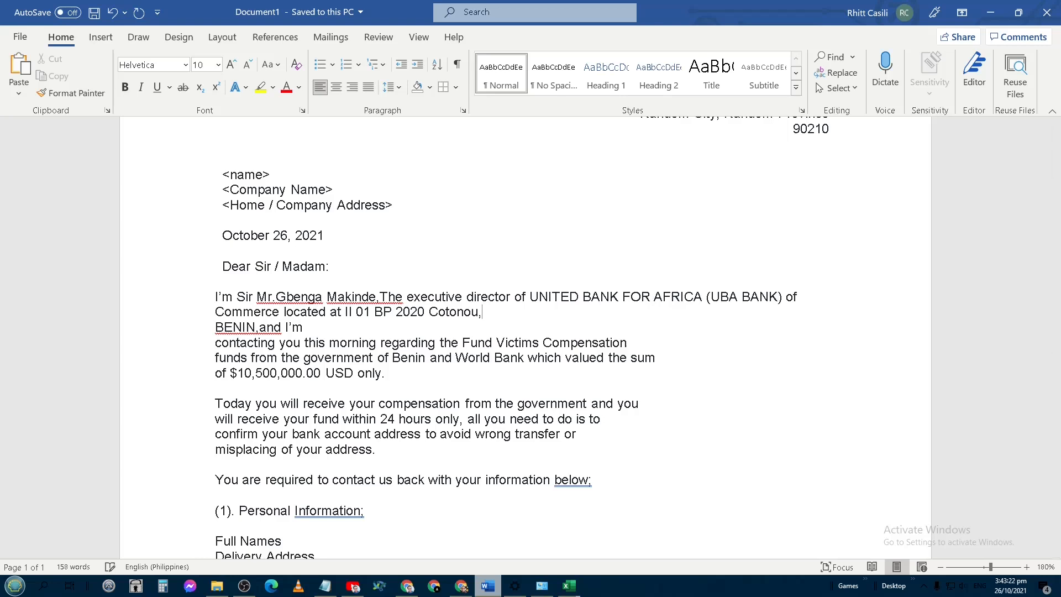
key("Delete")
key("End")
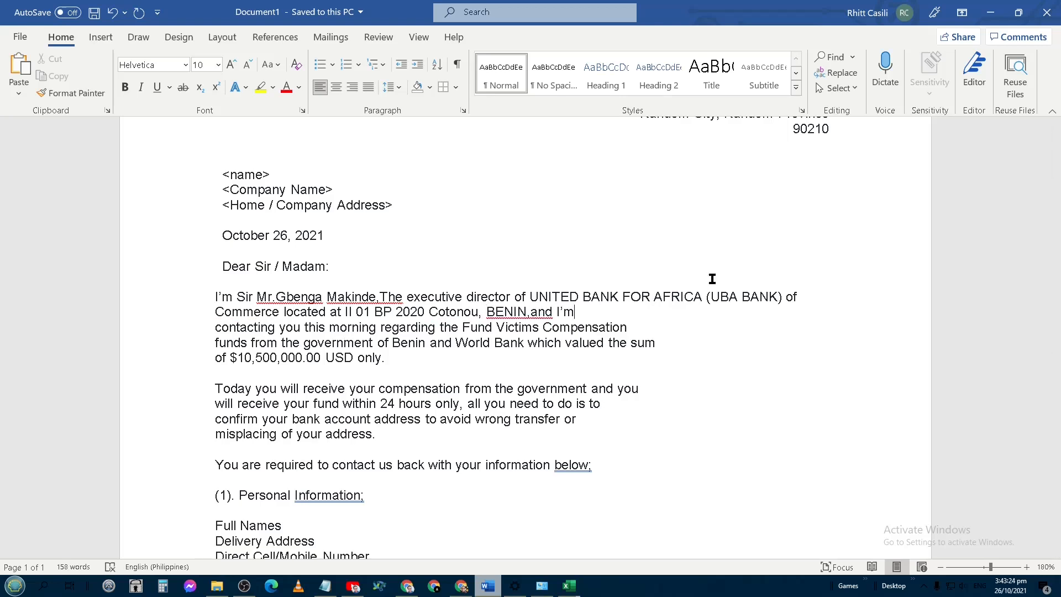
key("Delete")
key("Delete")
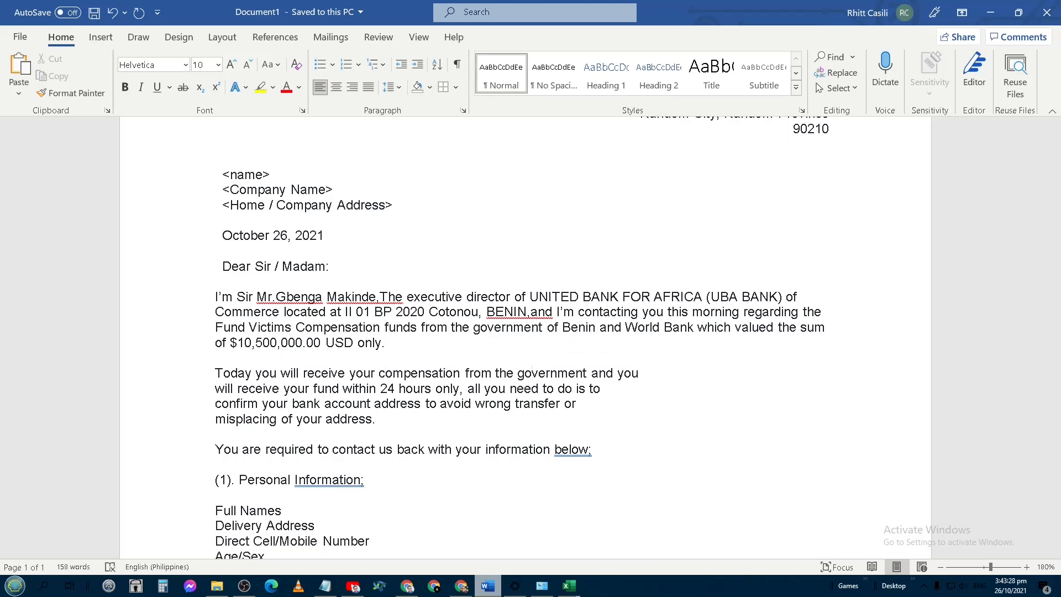
Remove the stray line breaks in the second paragraph, which begins "Today you will receive your compensation".
key("Delete")
key("End")
key("Delete")
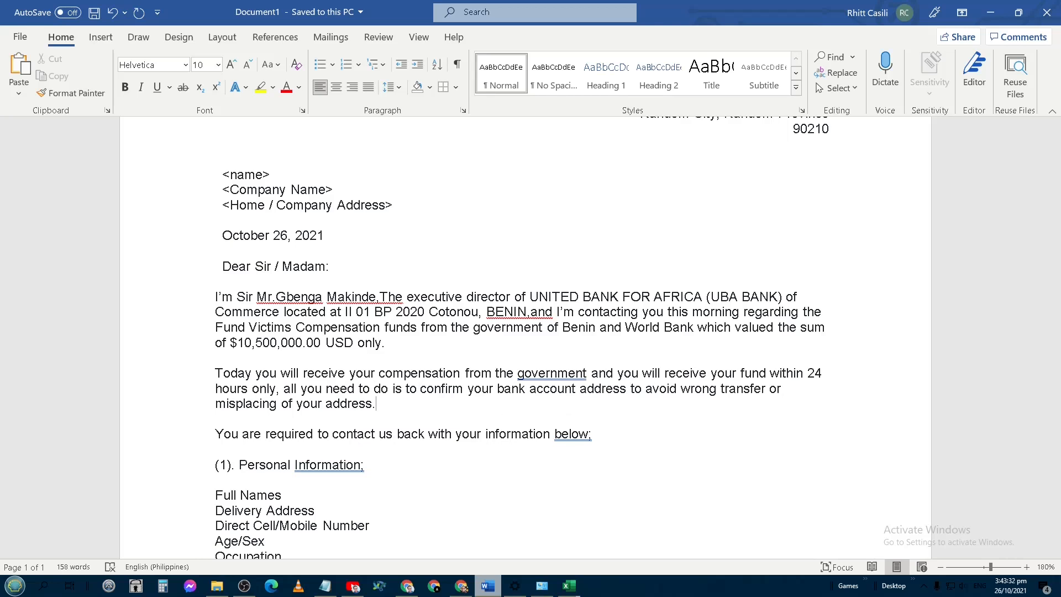
Check the salutation and the three recipient placeholder lines above the letter's body.
scroll(393, 360, "down", 1)
scroll(282, 282, "up", 2)
left_click(219, 308)
key("Down")
key("Up")
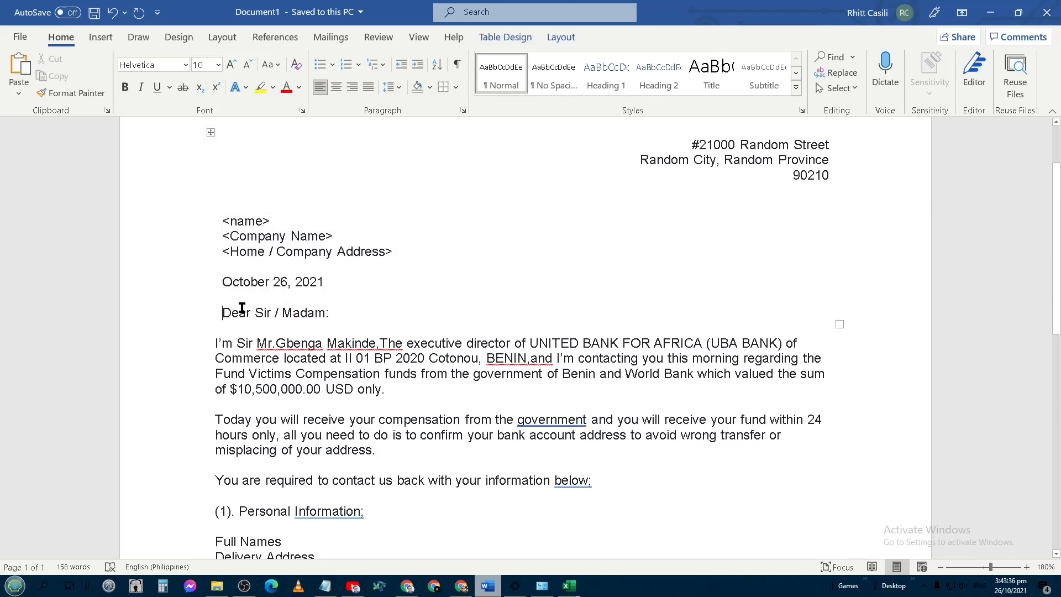
left_click(293, 215)
left_click(396, 249)
left_click_drag(331, 249, 218, 221)
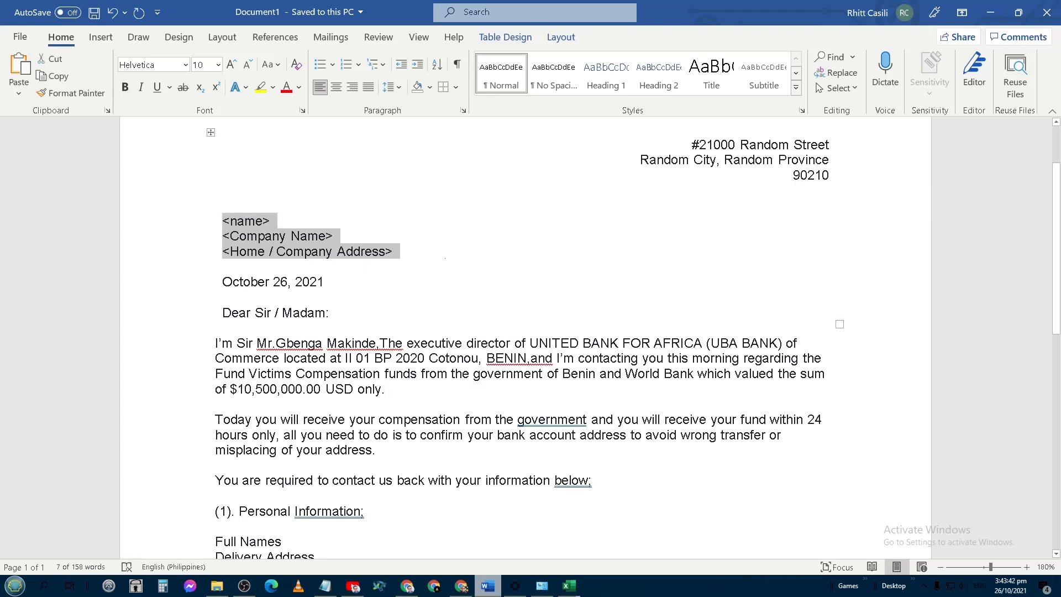
left_click_drag(412, 251, 218, 218)
Read through the letter from the amount in the opening paragraph to the closing, and return to the <name> placeholder.
scroll(417, 377, "down", 2)
scroll(417, 377, "down", 3)
scroll(413, 382, "up", 4)
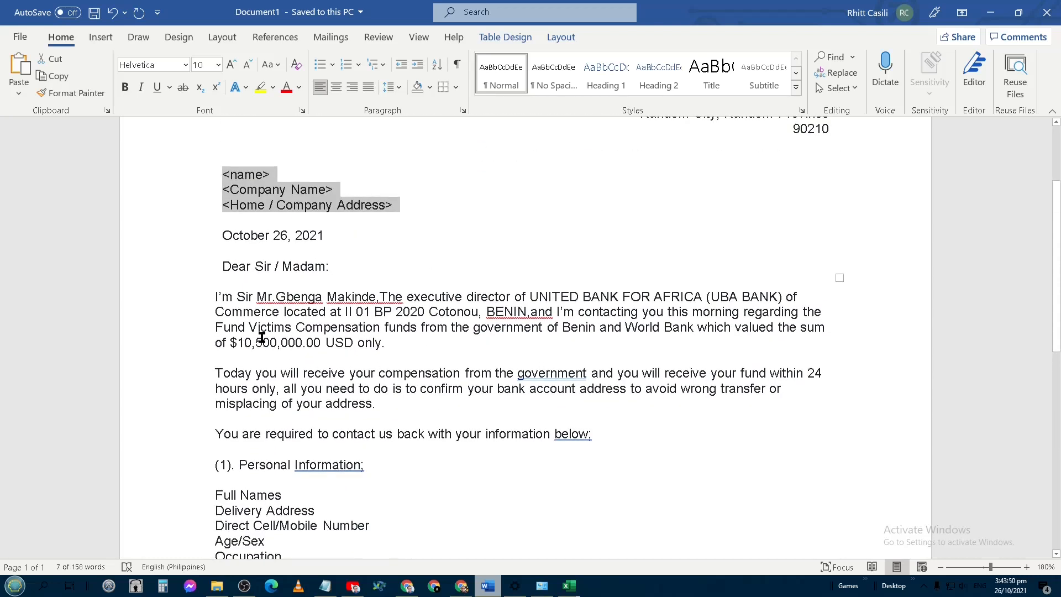
left_click_drag(241, 340, 326, 343)
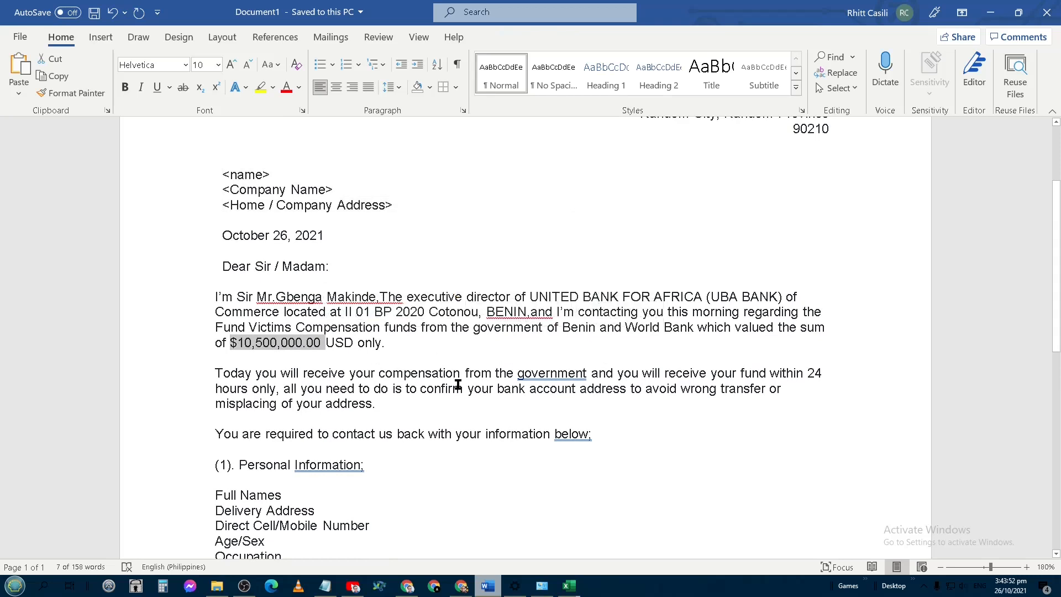
scroll(462, 378, "down", 3)
scroll(461, 382, "down", 6)
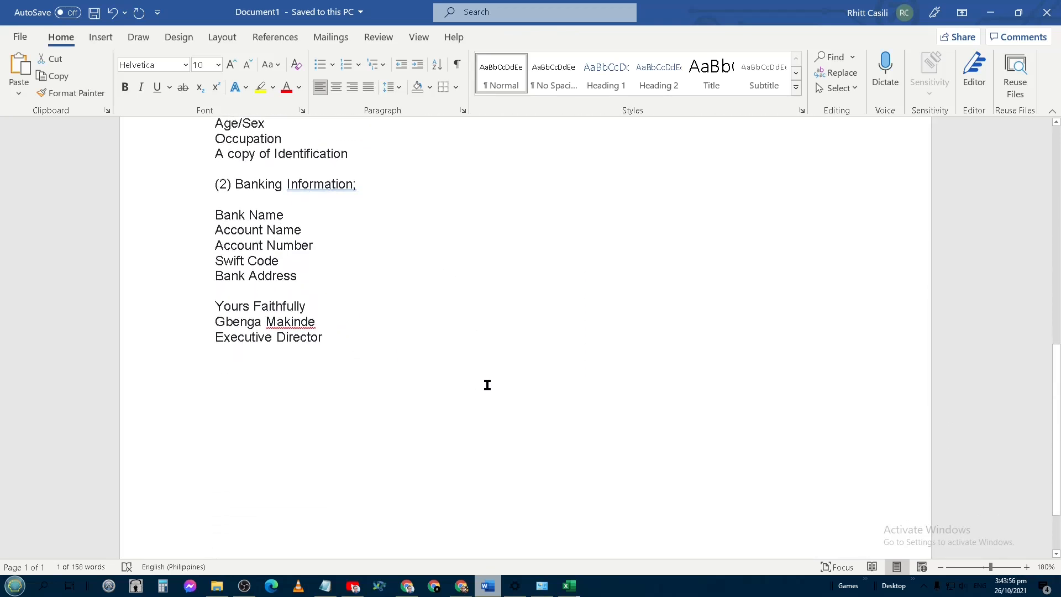
scroll(458, 383, "up", 1)
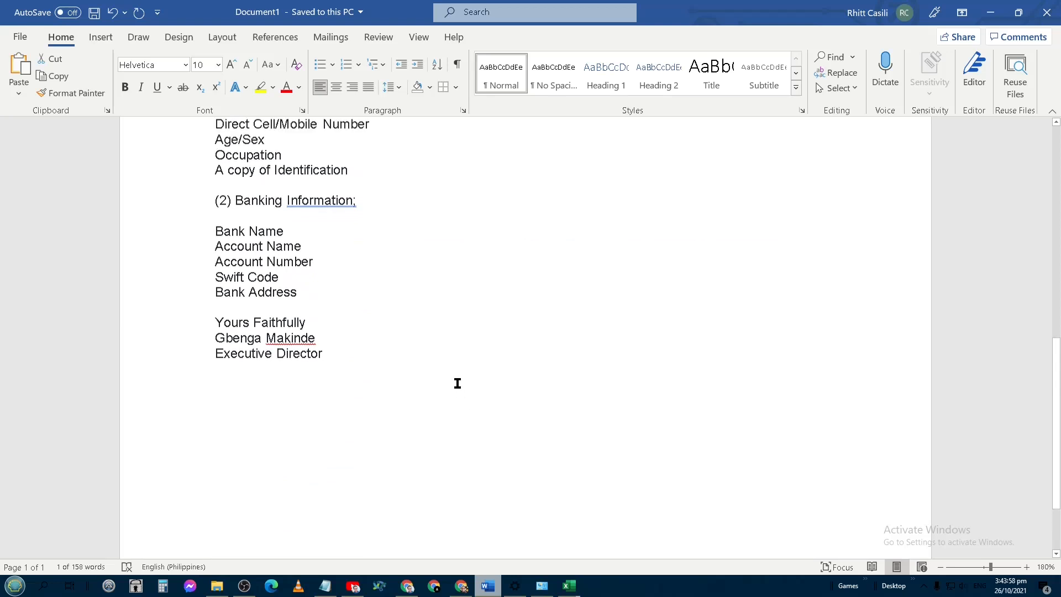
scroll(451, 380, "up", 3)
scroll(370, 422, "up", 4)
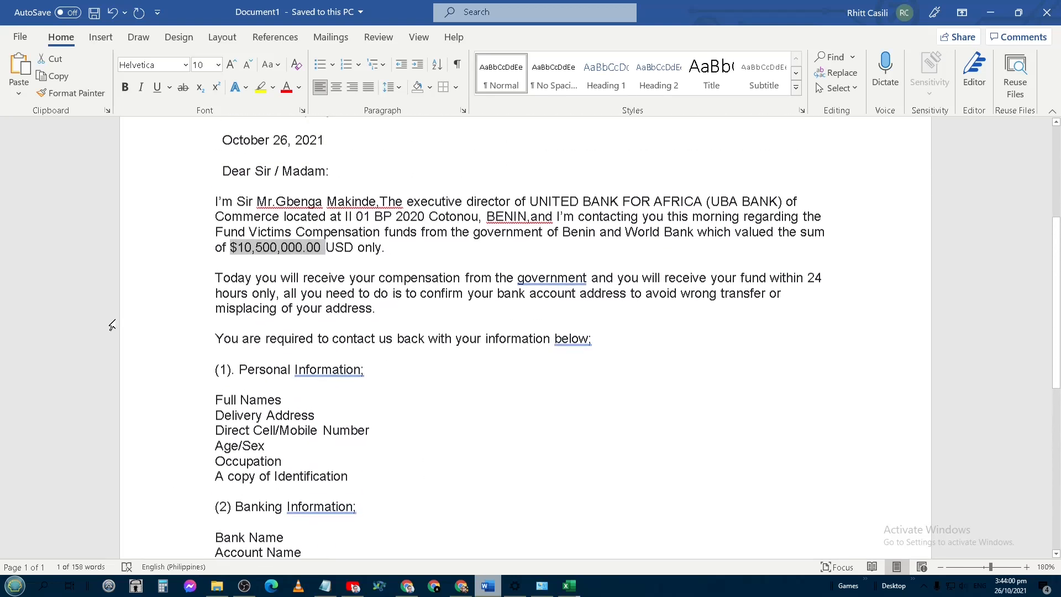
scroll(394, 339, "up", 5)
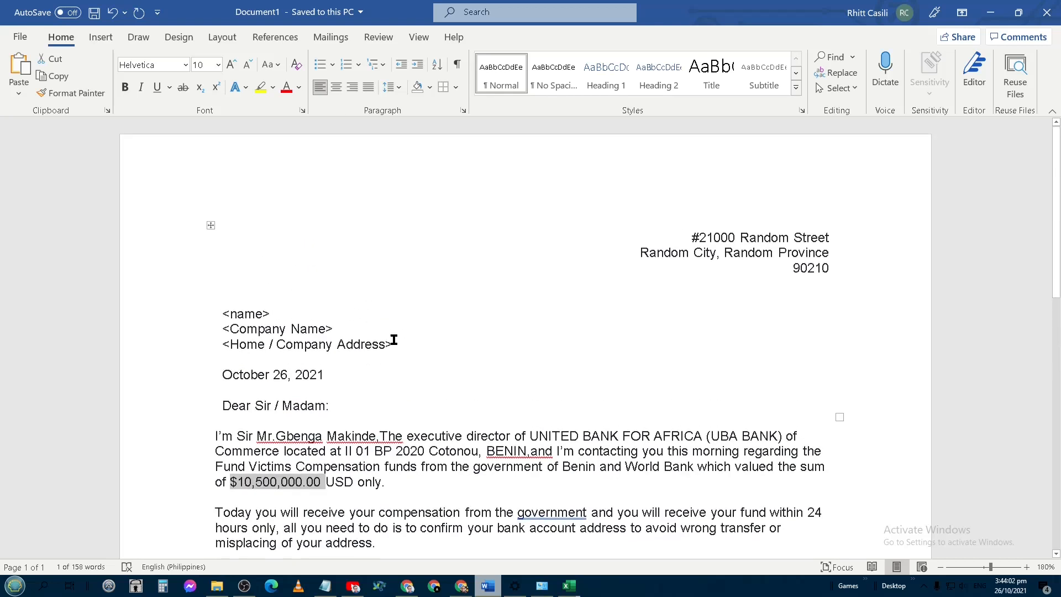
left_click(280, 313)
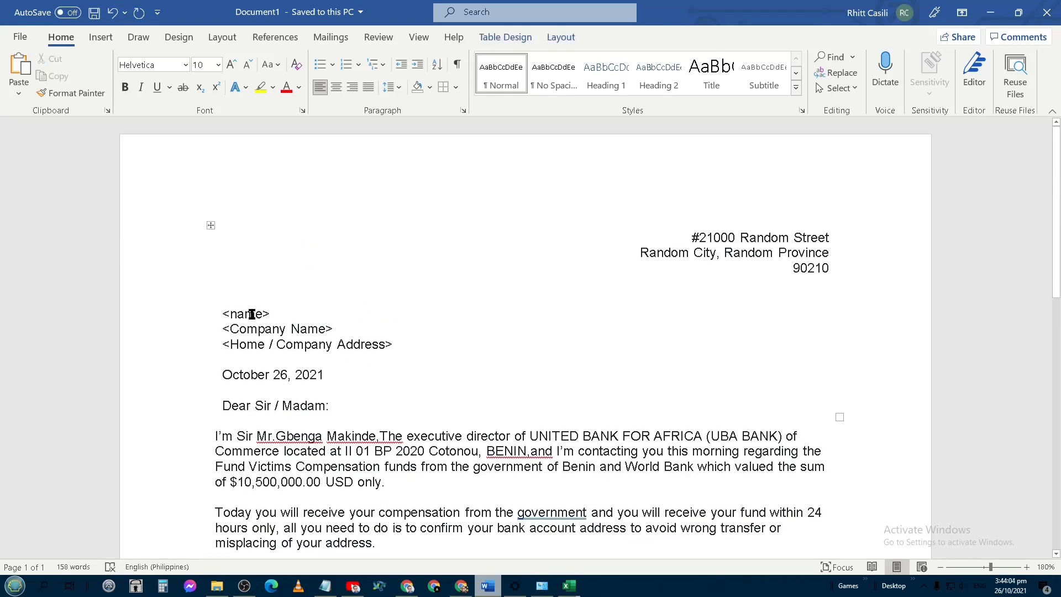
left_click_drag(223, 312, 277, 313)
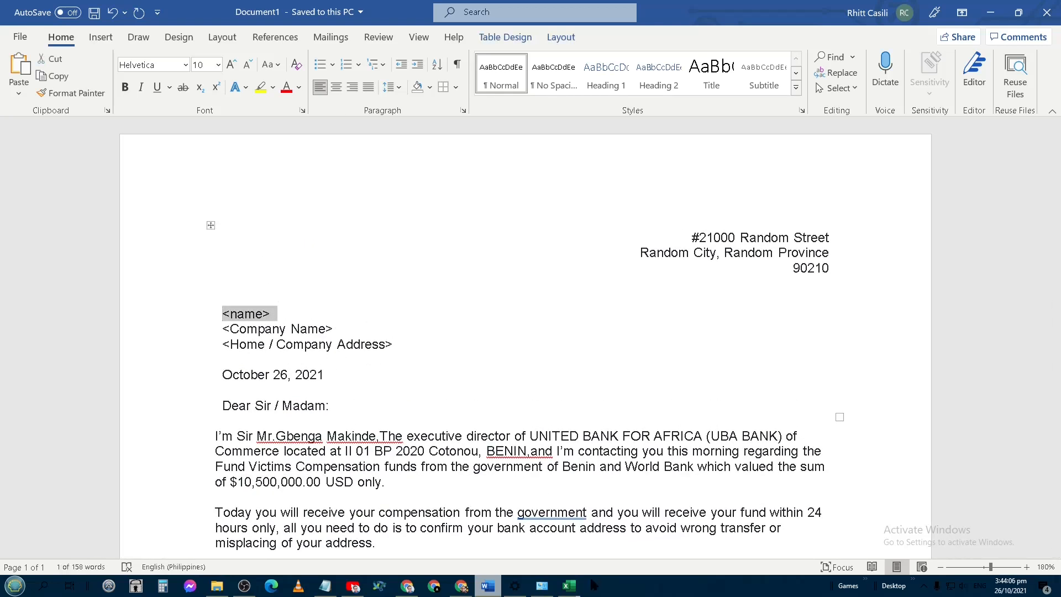
Switch to the blank Excel workbook Book2, shrink its window over the letter and select cell A1.
mouse_move(565, 592)
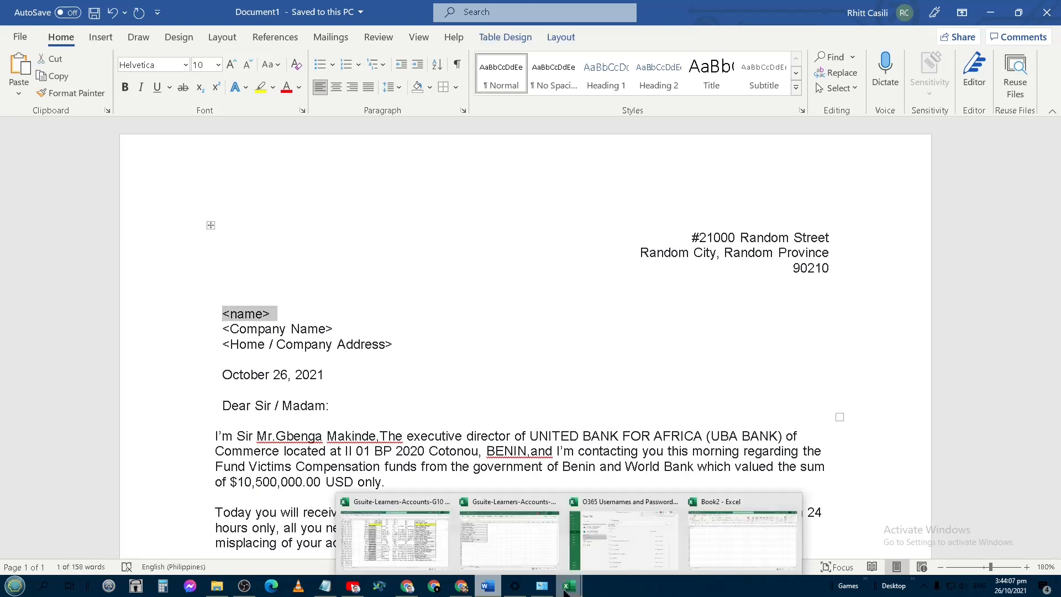
left_click(753, 549)
left_click(234, 189)
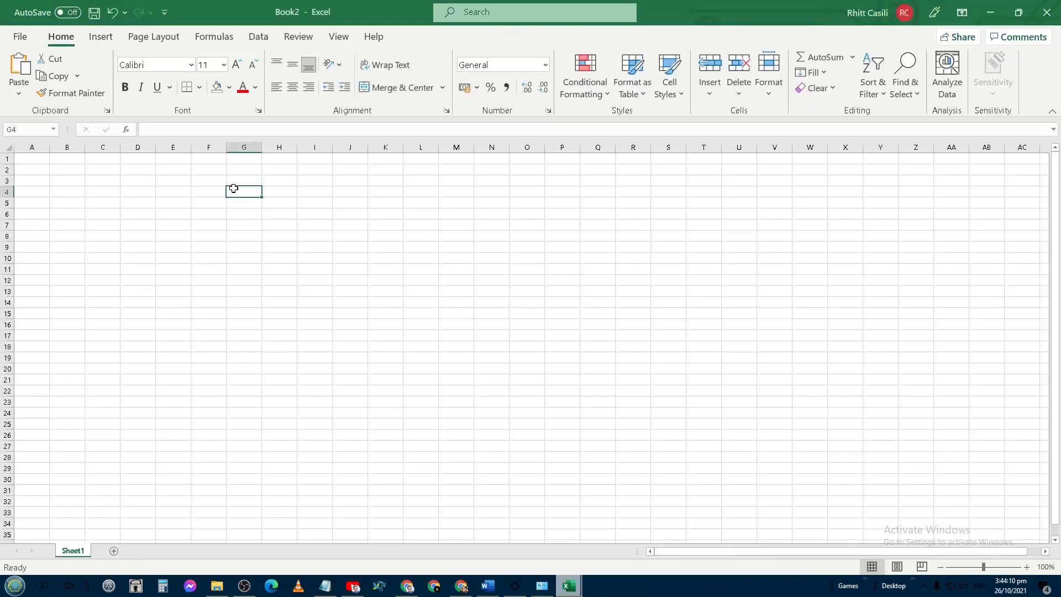
double_click(351, 6)
left_click_drag(634, 198, 532, 175)
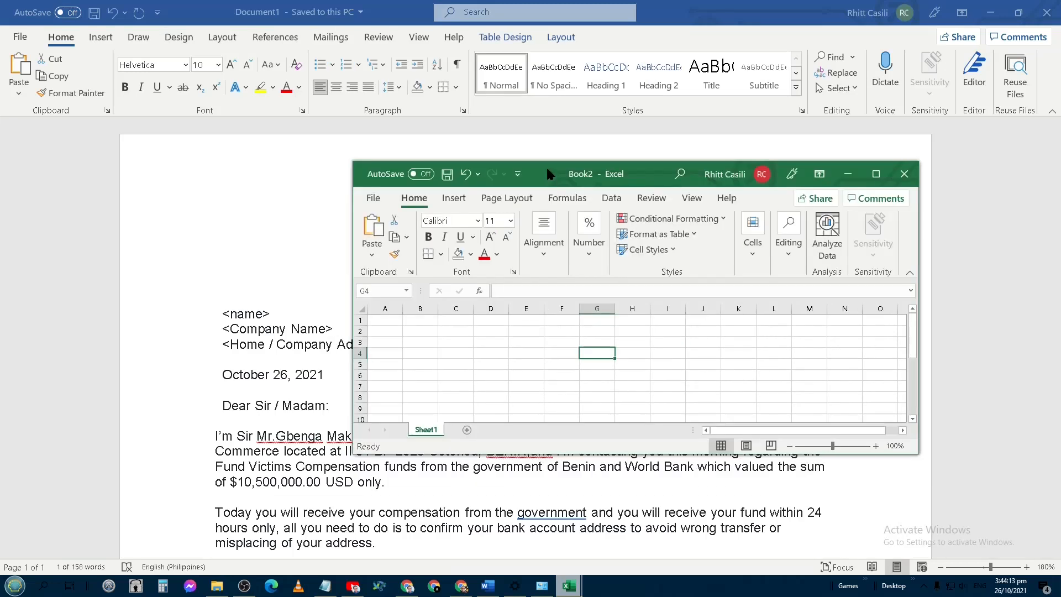
left_click(386, 322)
left_click_drag(534, 186, 684, 148)
Switch to the Notepad outline and review its list of steps, starting with "Step 1 - Write the letter".
left_click(348, 335)
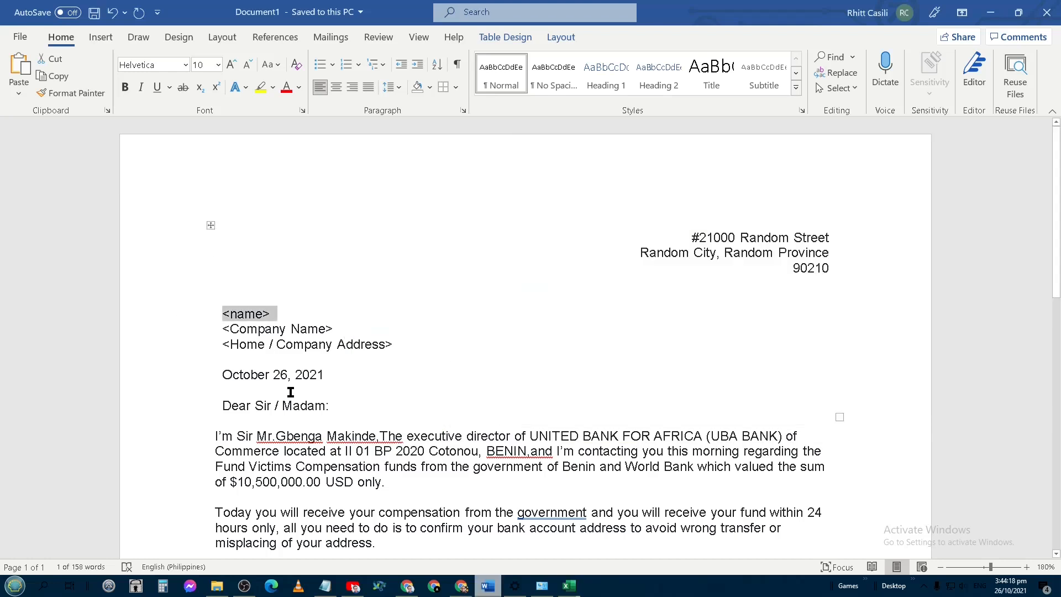
mouse_move(326, 586)
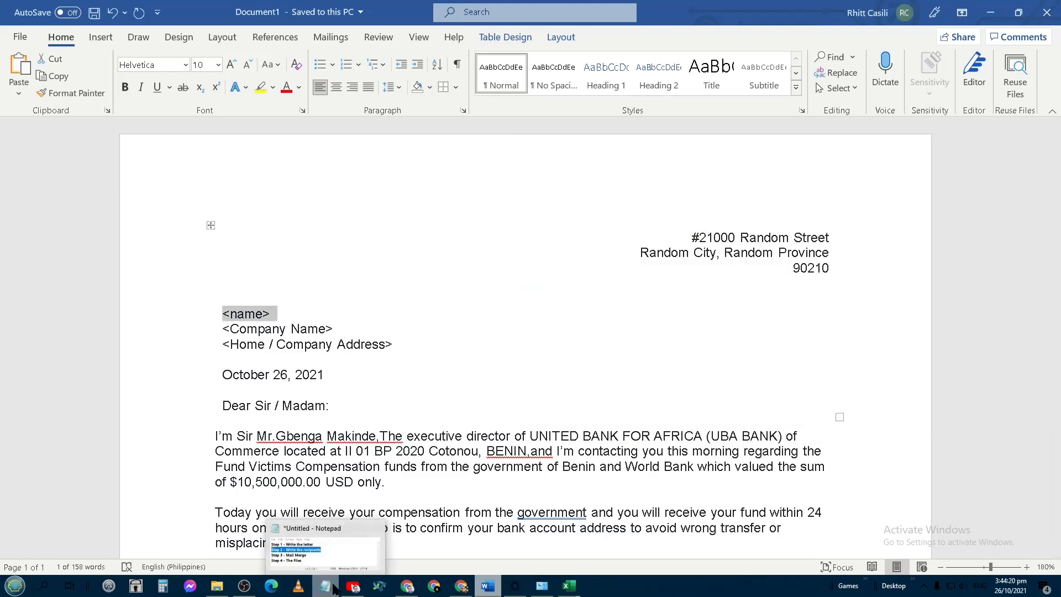
left_click(326, 552)
left_click_drag(387, 229, 500, 212)
left_click(532, 240)
key("shift+Home")
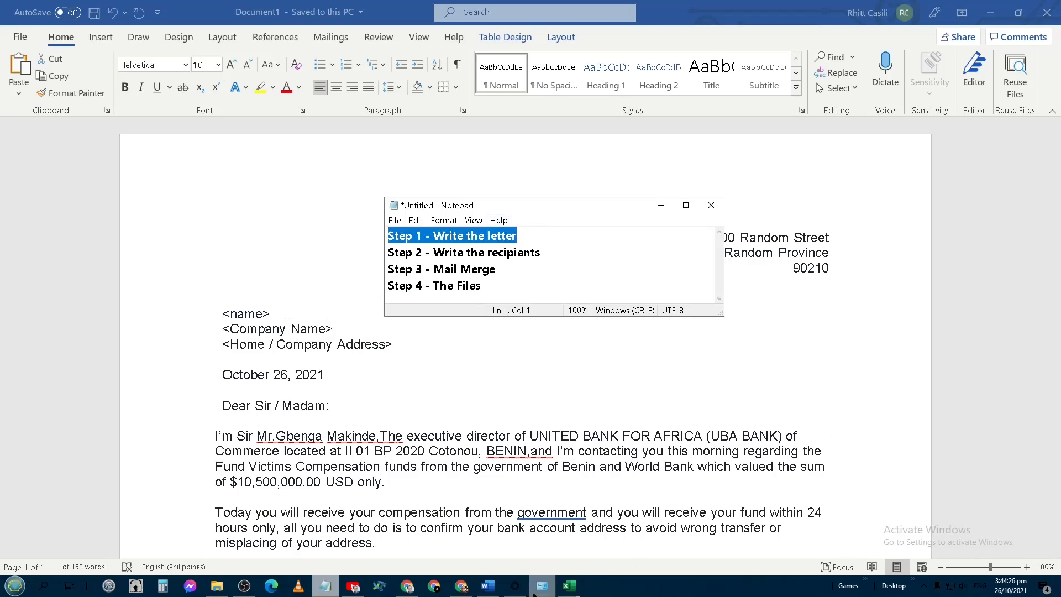
mouse_move(523, 590)
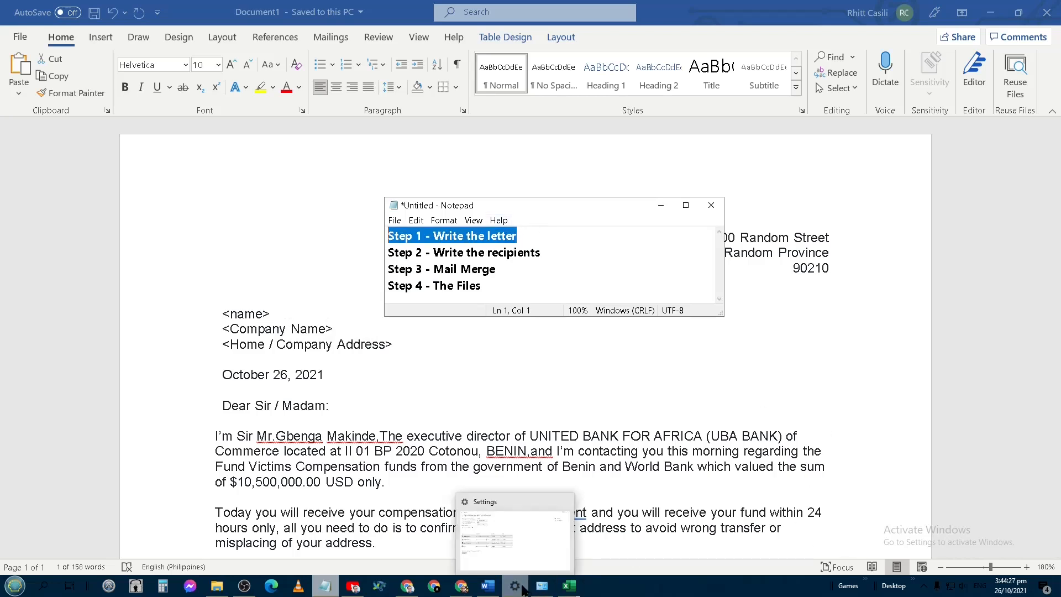
left_click(536, 234)
Switch back to Book2 in Excel, place its window beside the letter's placeholders and enter the header Name in cell A1.
left_click(569, 586)
left_click(743, 547)
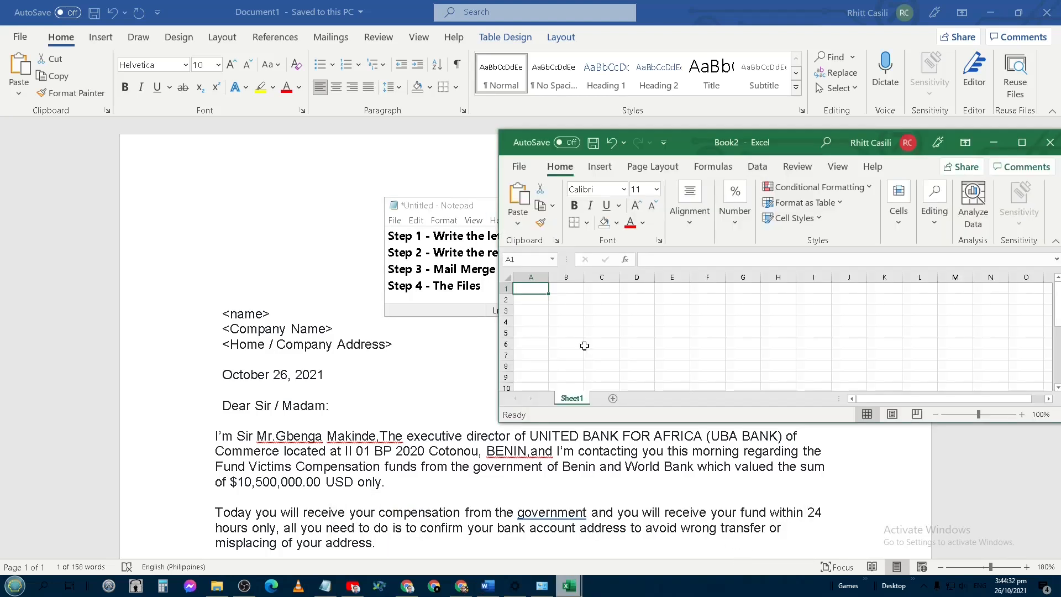
left_click_drag(673, 148, 559, 143)
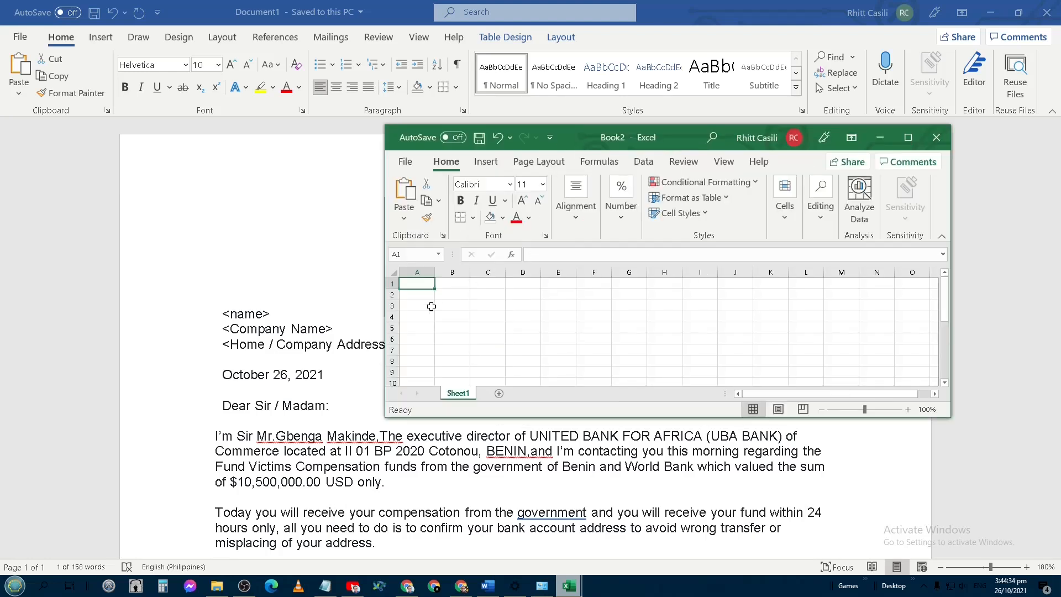
left_click(436, 283)
left_click(433, 283)
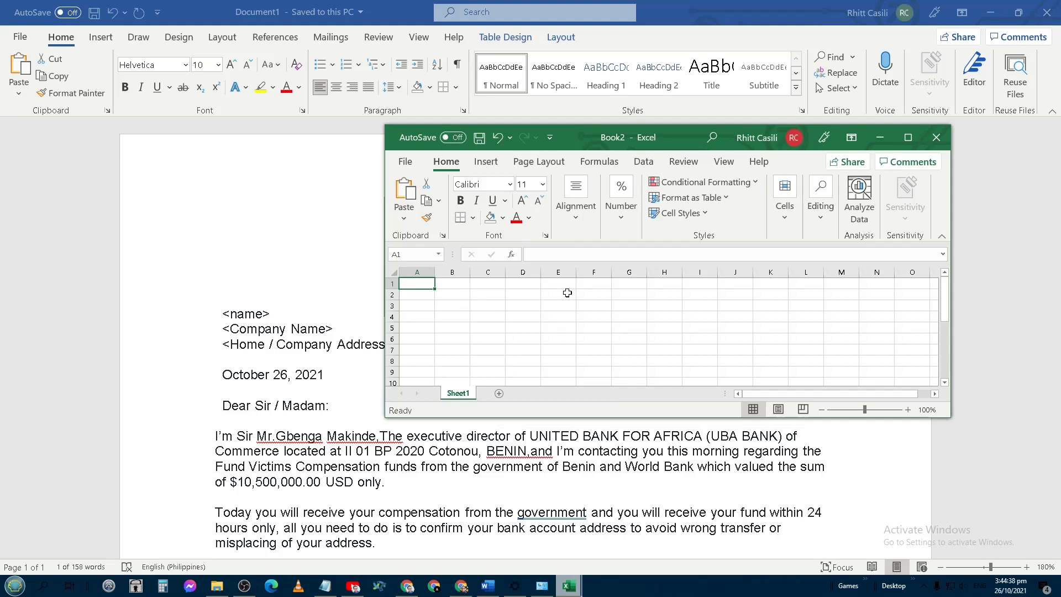
type("N")
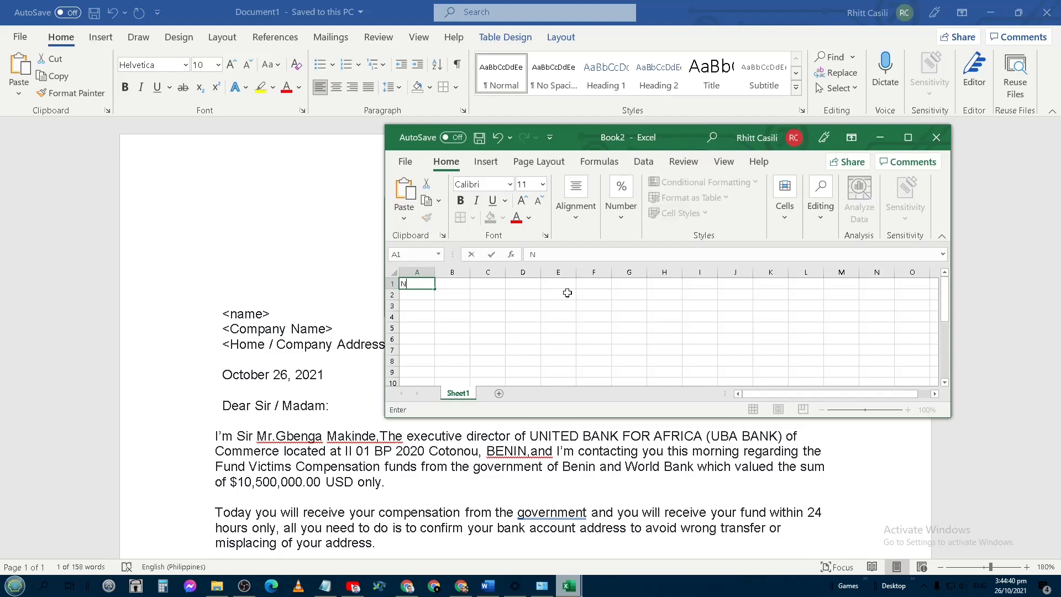
type("ame")
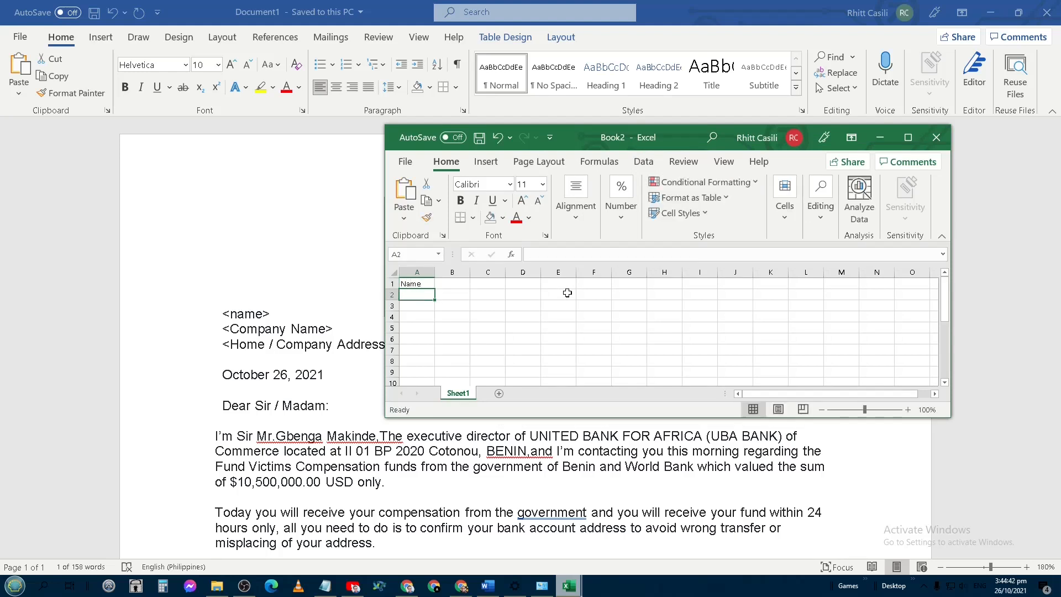
key("Tab")
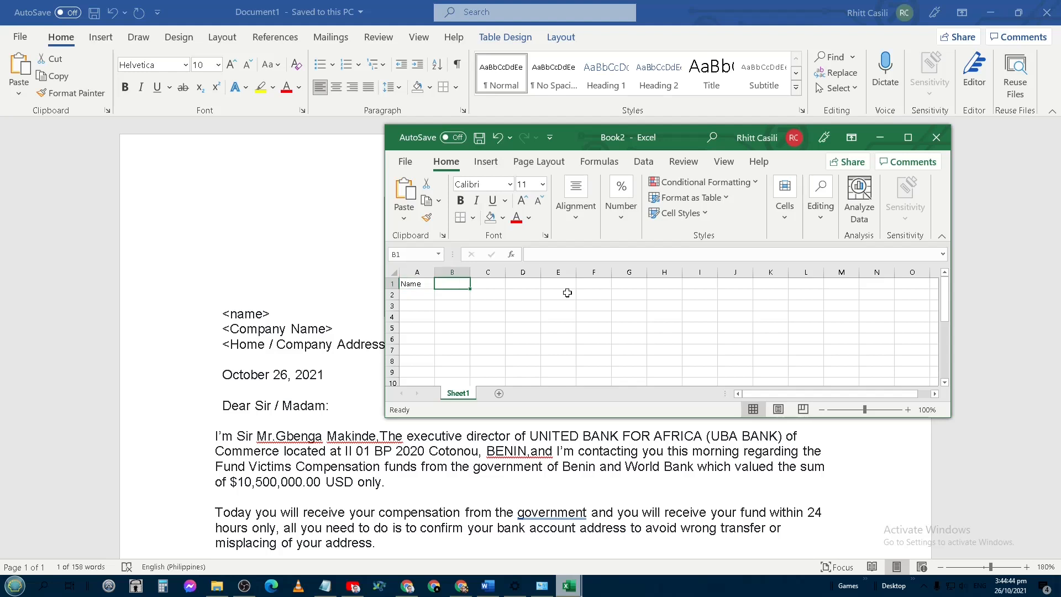
Enter the header Company Name in cell B1 and fit column B to its text.
type("Compan")
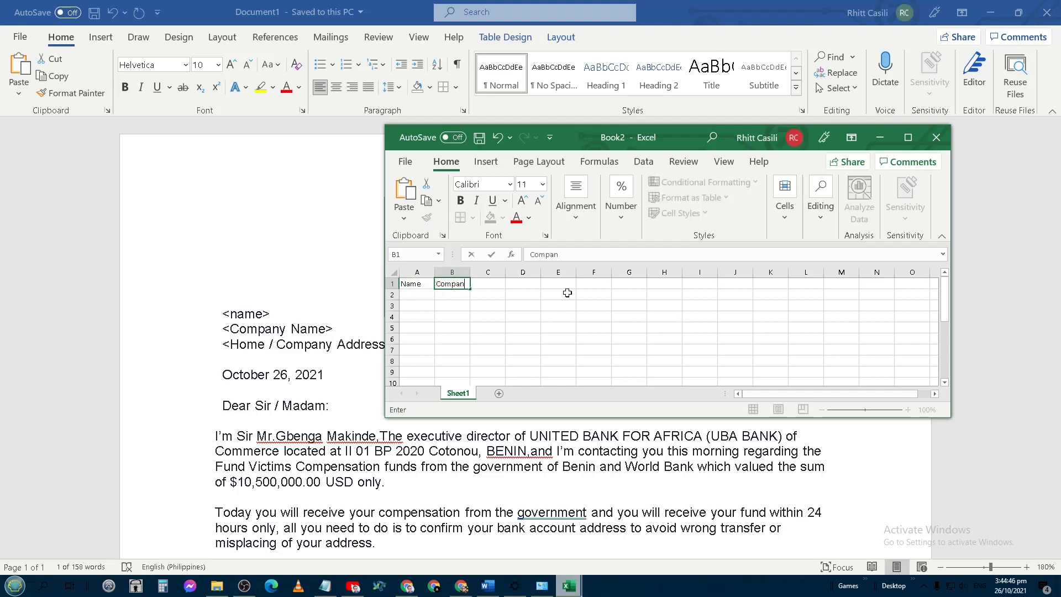
type("y Name")
key("Return")
double_click(470, 272)
Enter the header Address in cell C1 and widen column C to make room for long addresses.
left_click(499, 283)
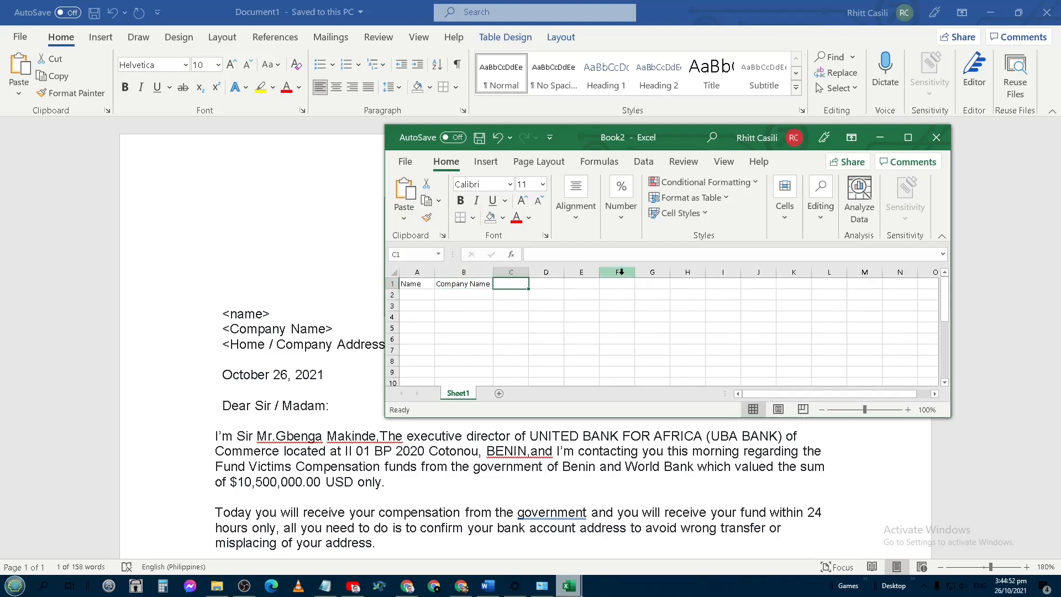
type("Address")
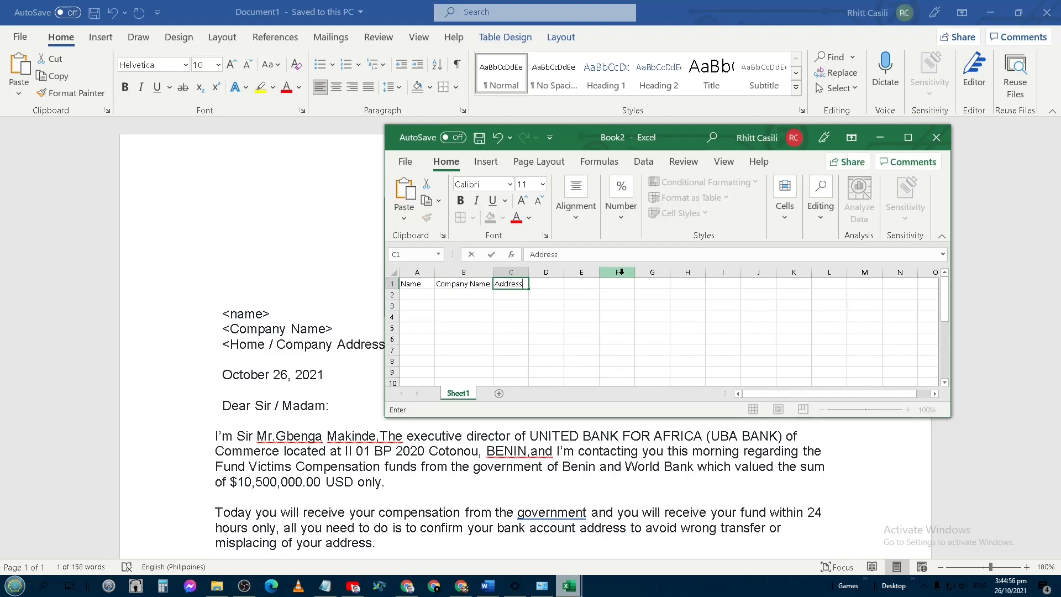
key("Return")
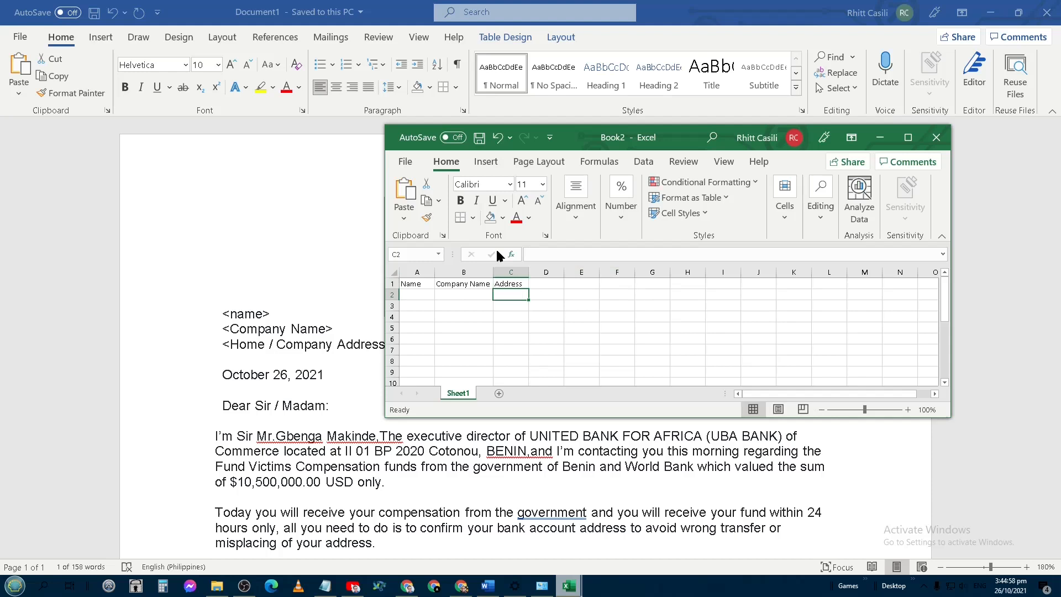
left_click_drag(529, 272, 653, 273)
left_click(468, 295)
left_click(533, 299)
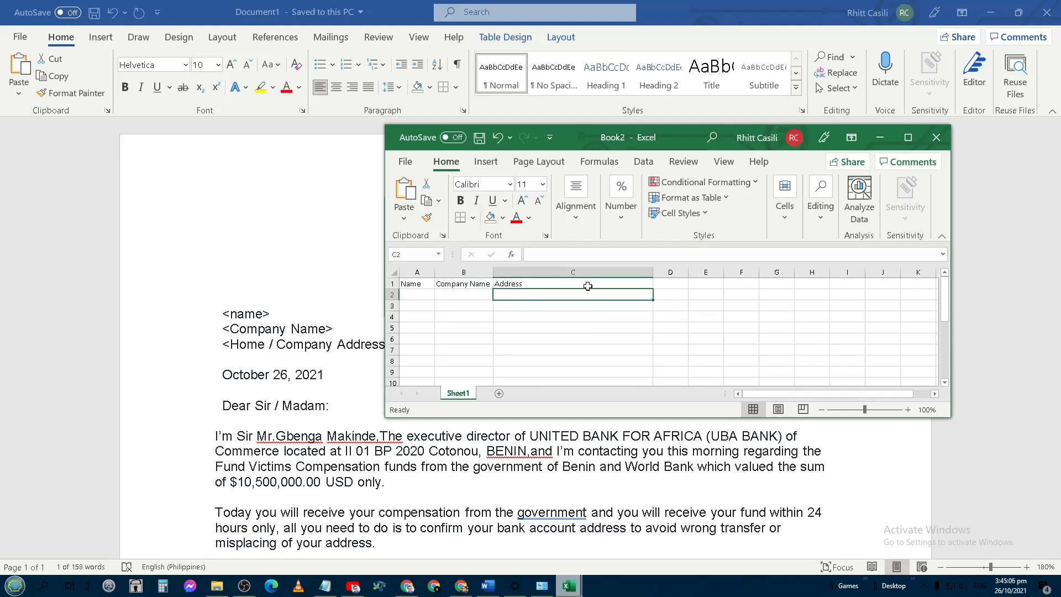
Maximize the Book2 window and save the workbook in the Documents folder as Letter Recipients in Excel Workbook format.
key("alt")
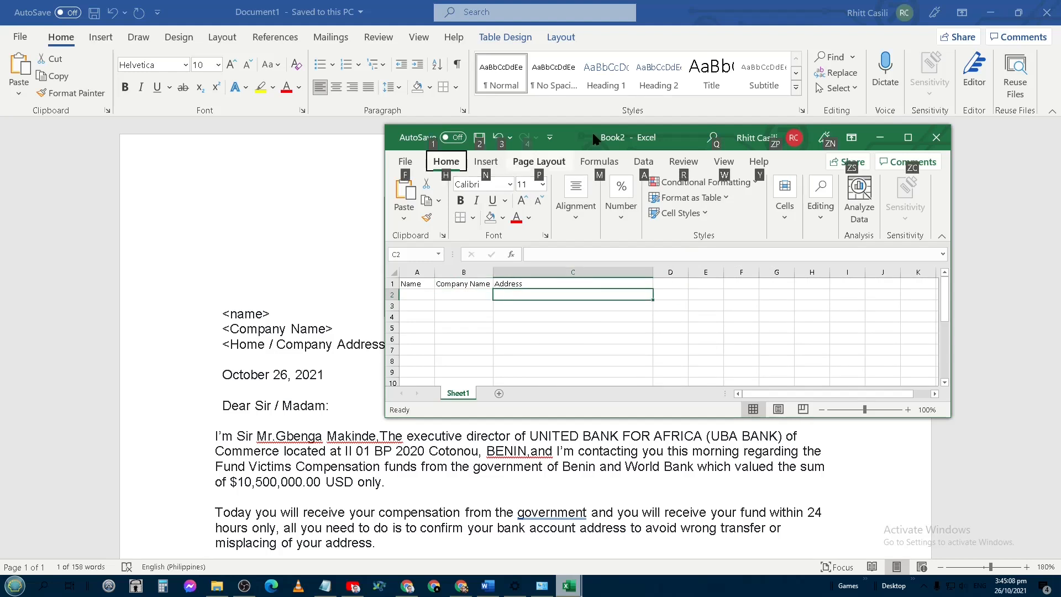
double_click(661, 132)
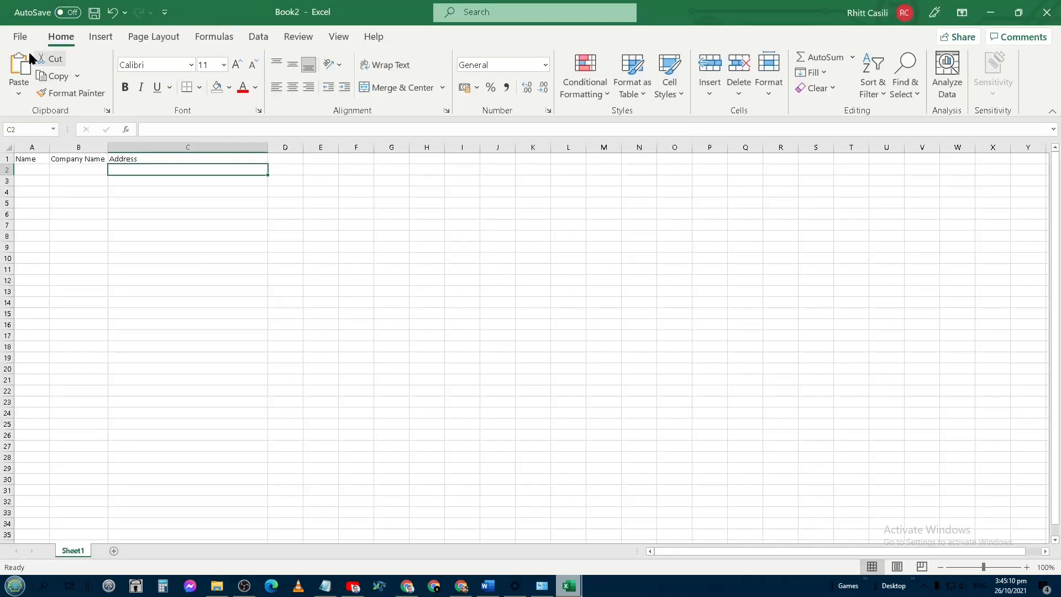
left_click(20, 37)
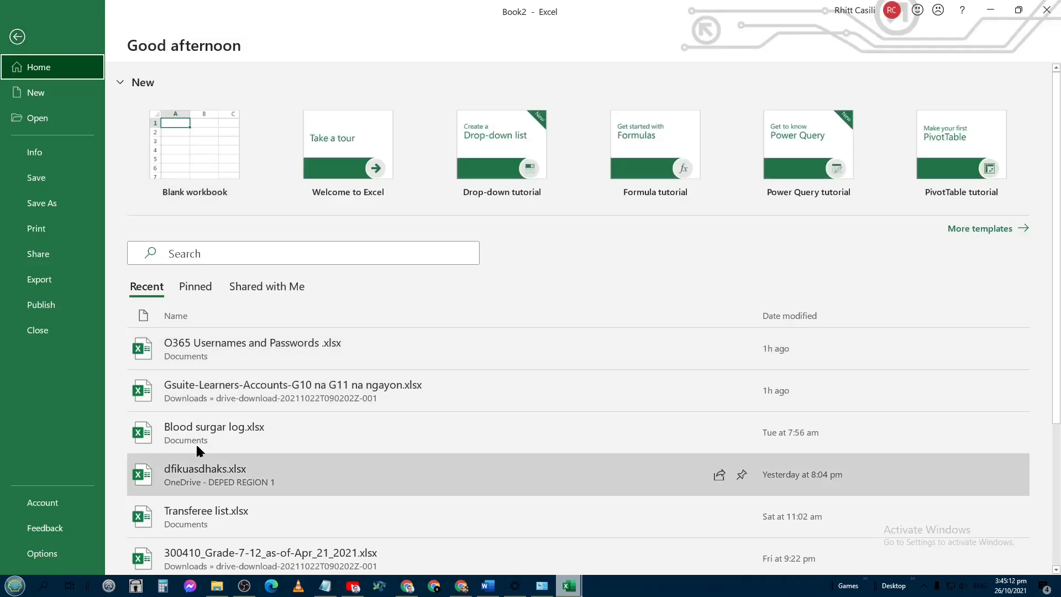
left_click(35, 204)
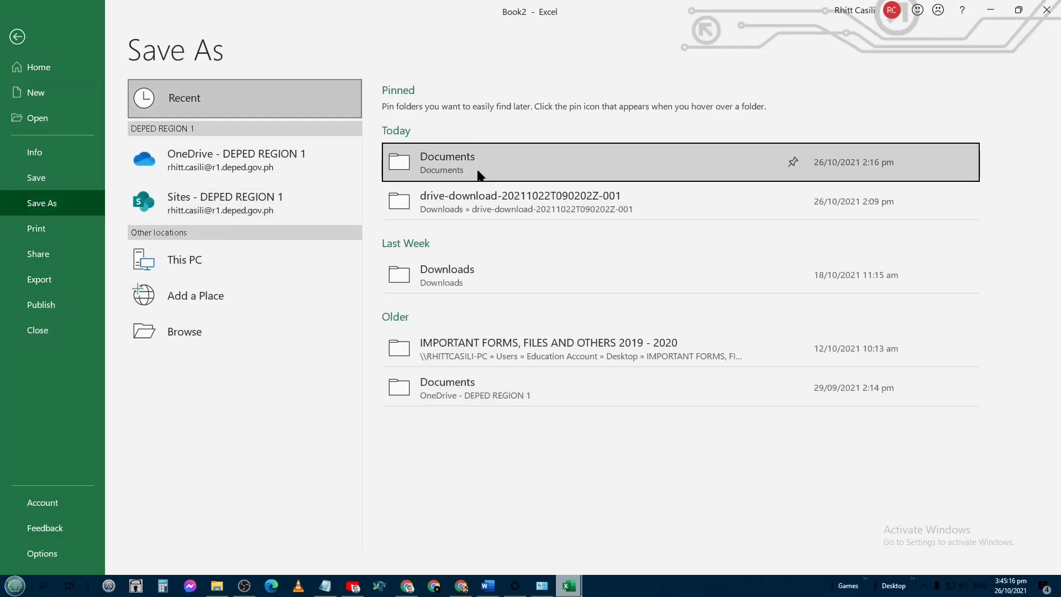
left_click(484, 155)
left_click(483, 105)
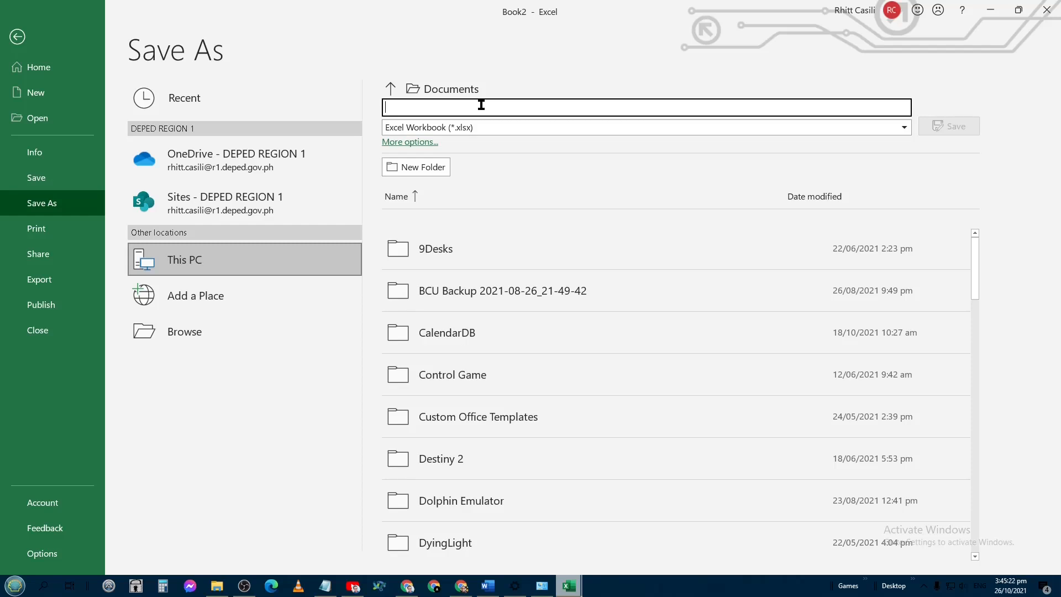
type("Lett")
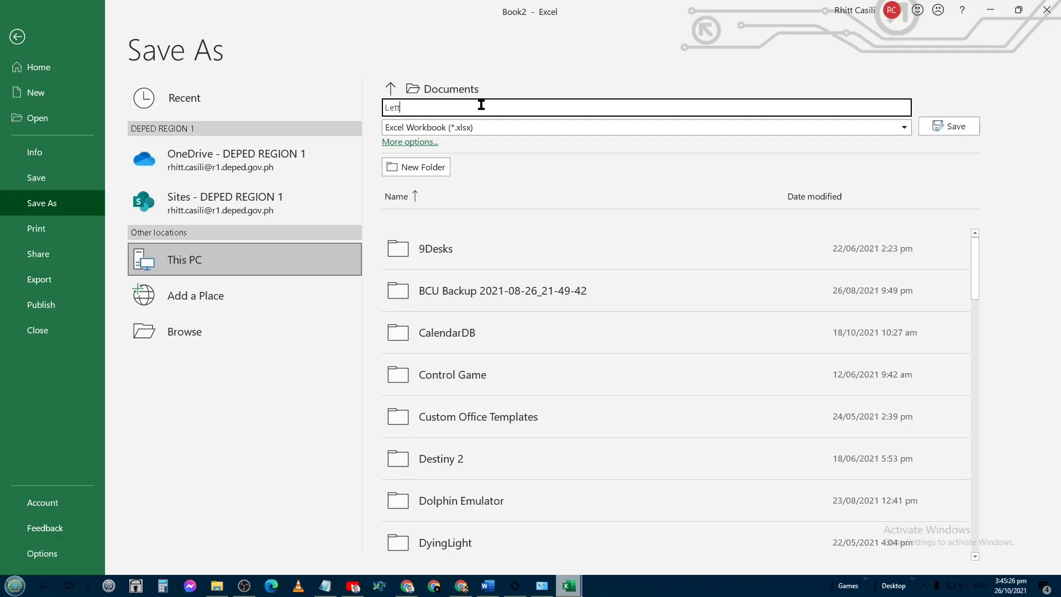
type("er Recipients")
left_click(950, 125)
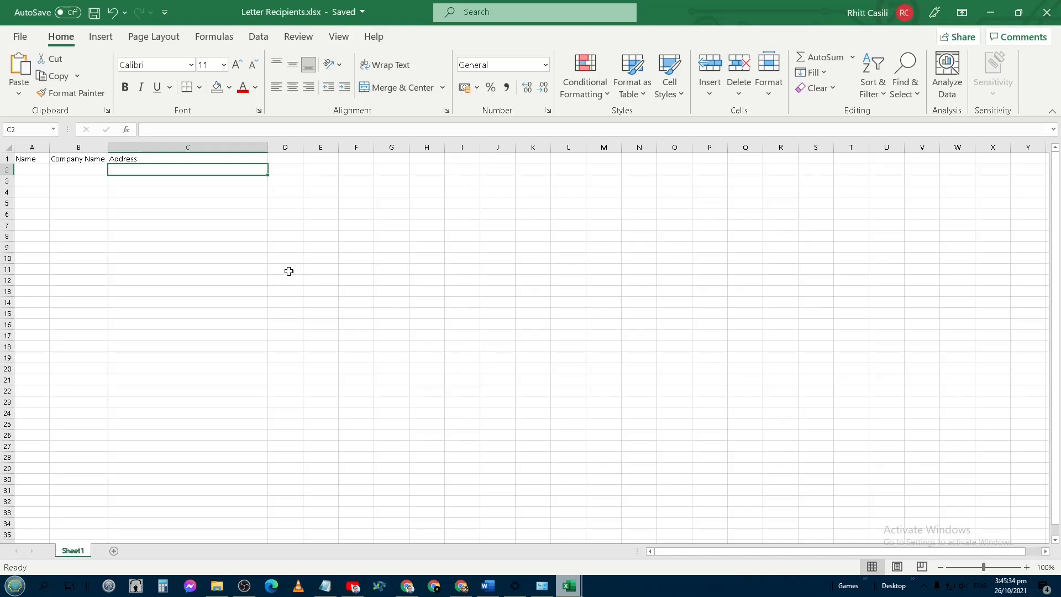
Make the Name, Company Name and Address headers in cells A1 to C1 bold.
left_click(169, 157)
key("shift+Left")
key("shift+Left")
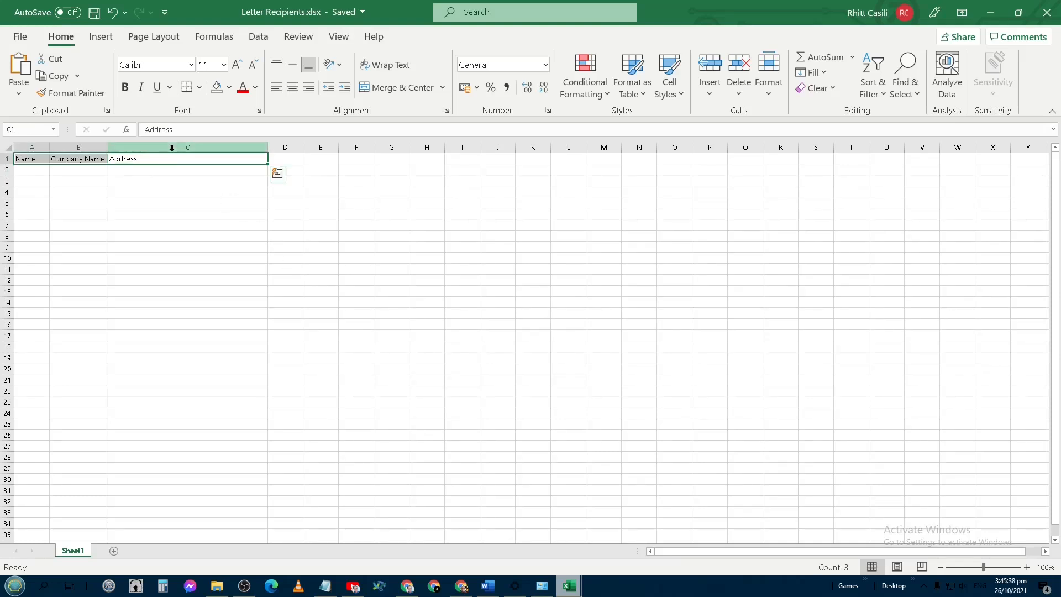
key("ctrl+b")
left_click(285, 334)
left_click(231, 169)
left_click(217, 155)
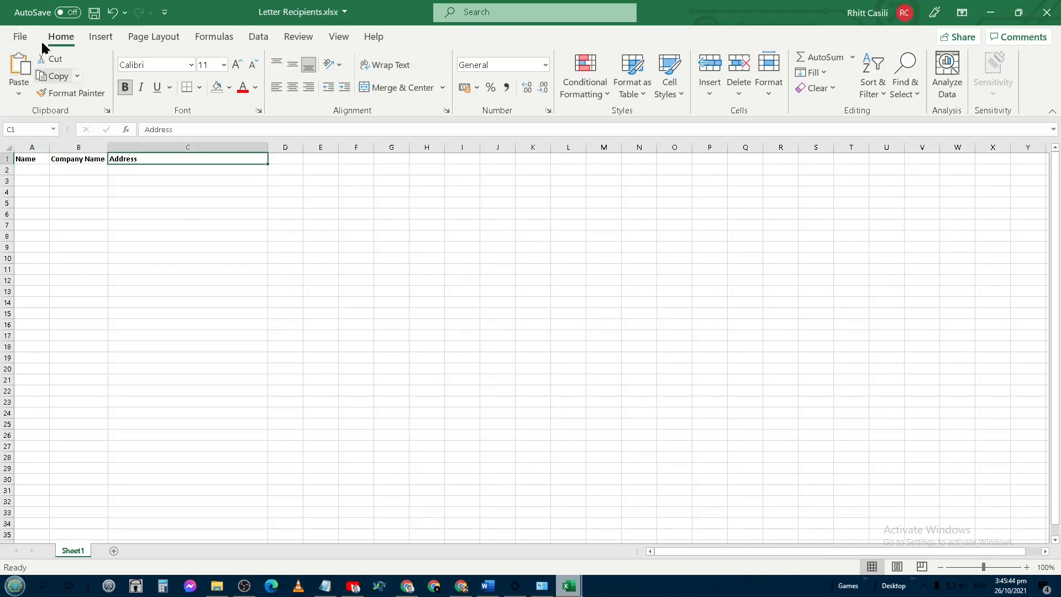
Check the workbook's save location and full folder path in the Save As dialog, and leave it without saving.
left_click(20, 36)
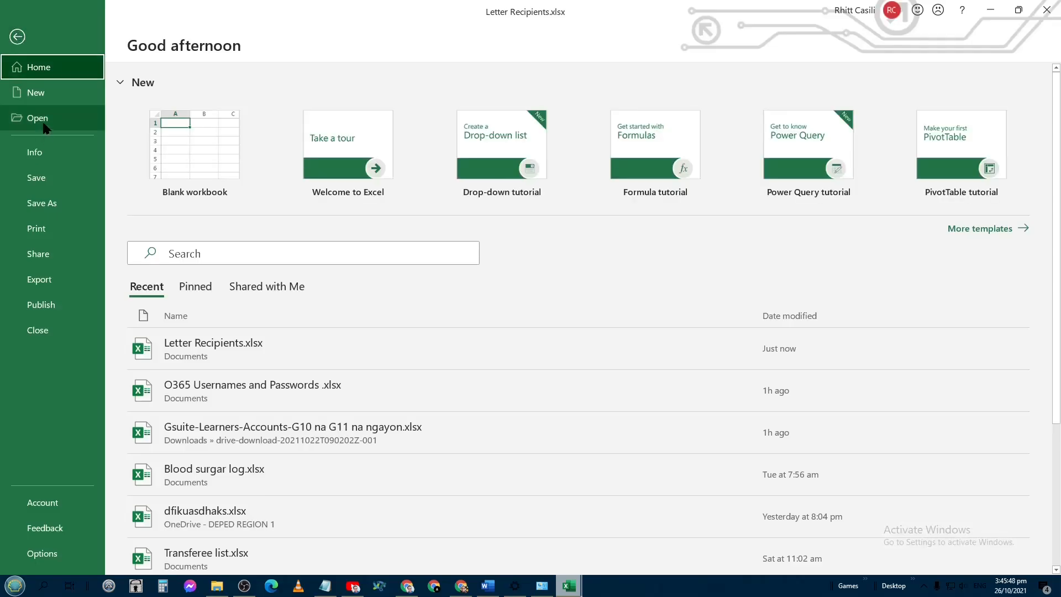
left_click(53, 206)
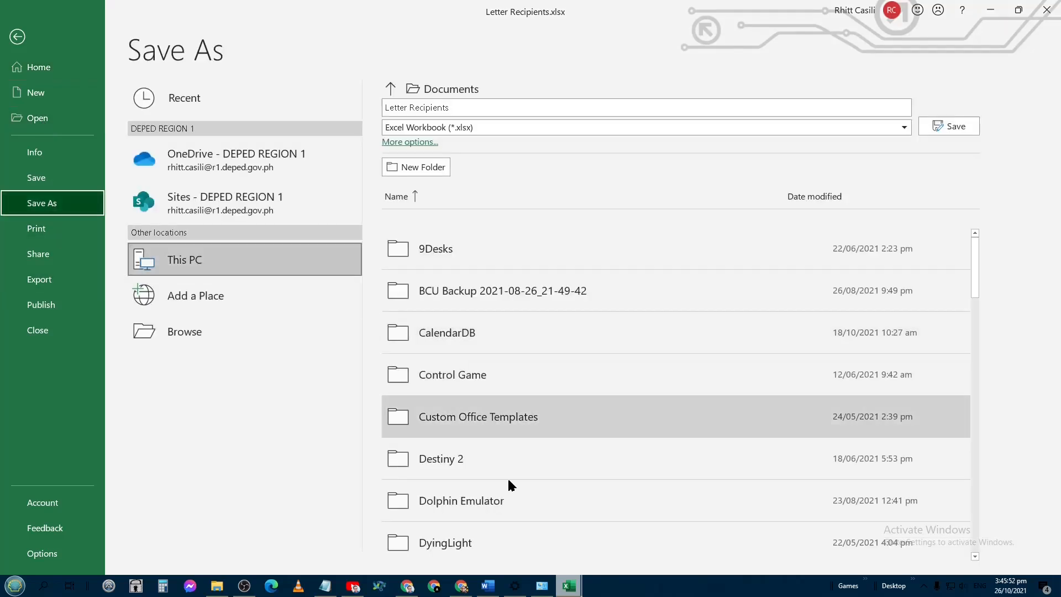
left_click(399, 145)
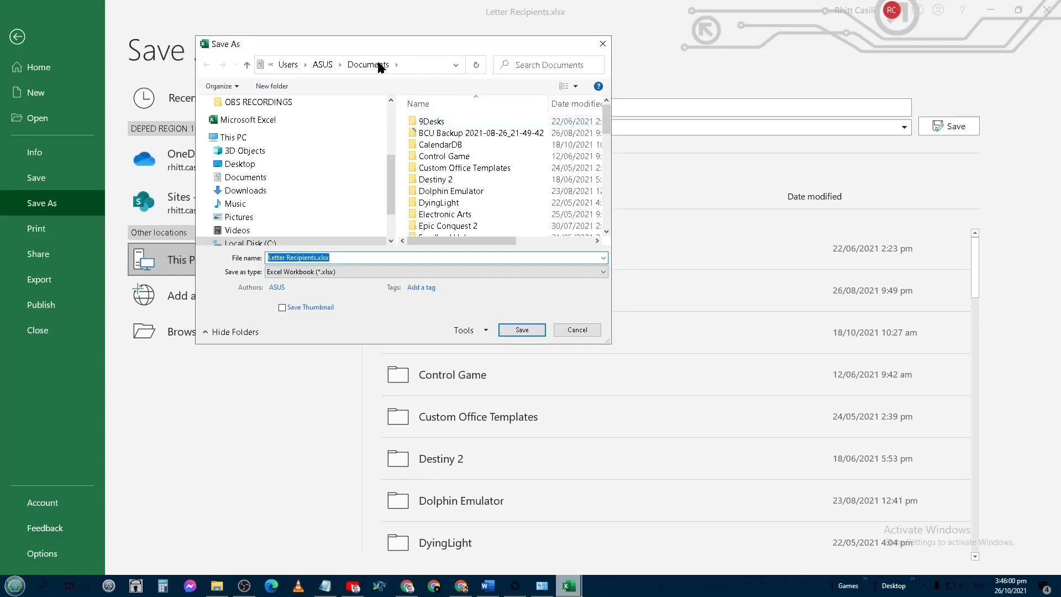
left_click(421, 65)
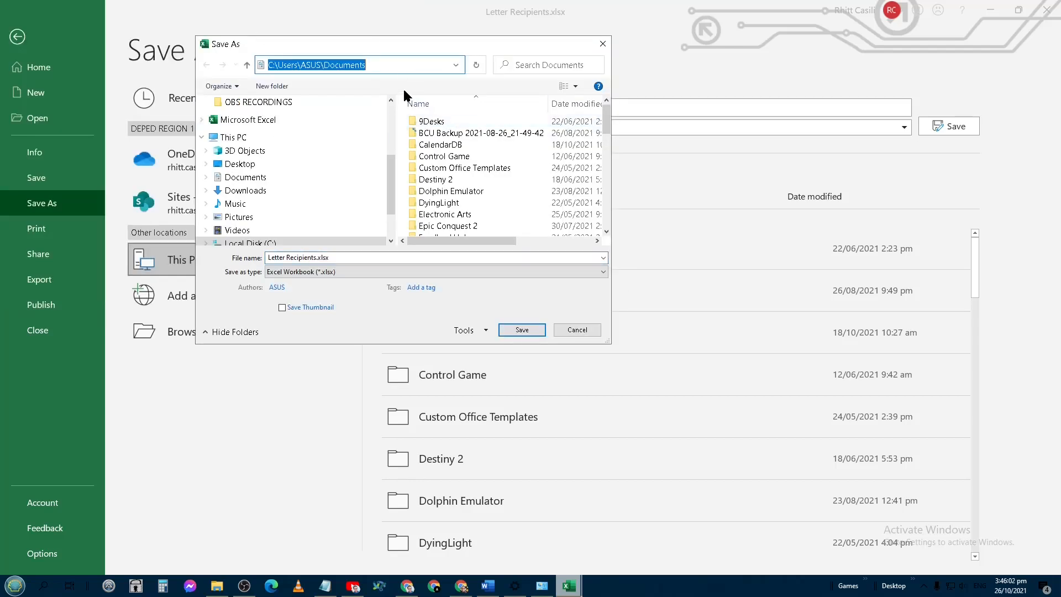
left_click_drag(609, 121, 608, 209)
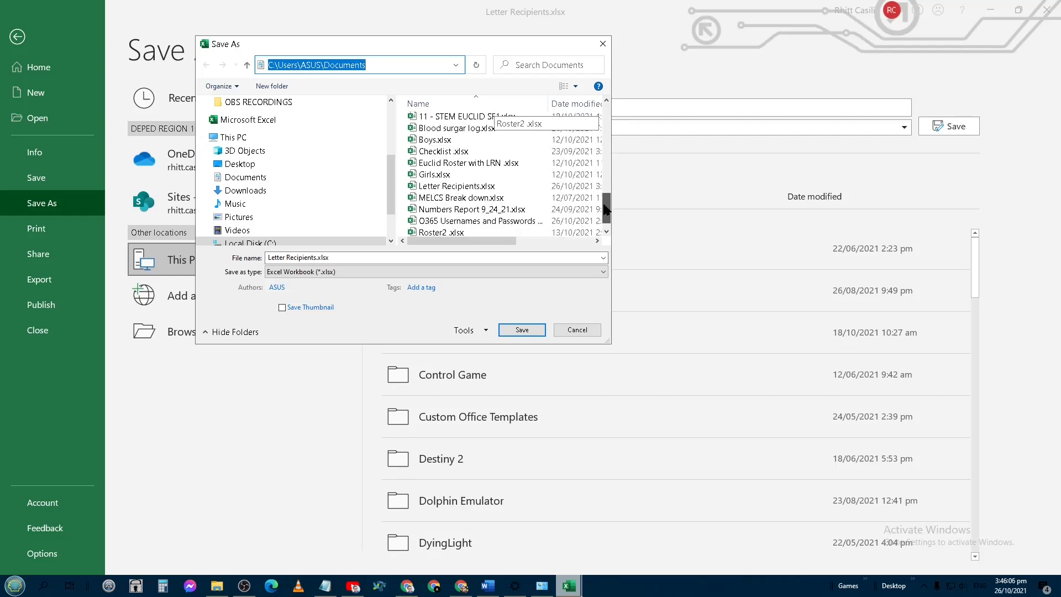
left_click_drag(396, 65, 177, 60)
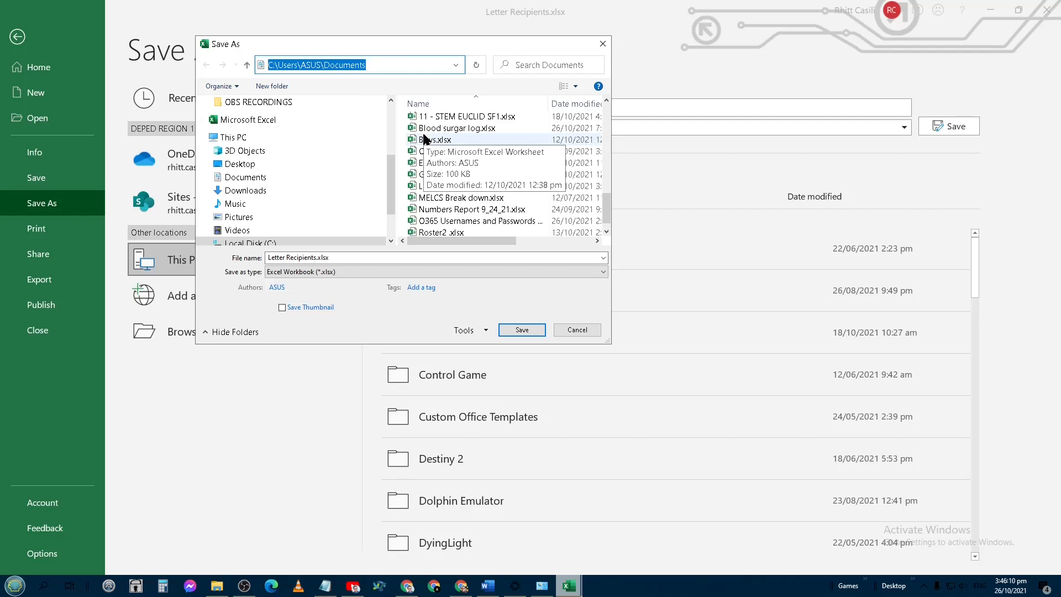
key("ctrl+x")
key("ctrl+v")
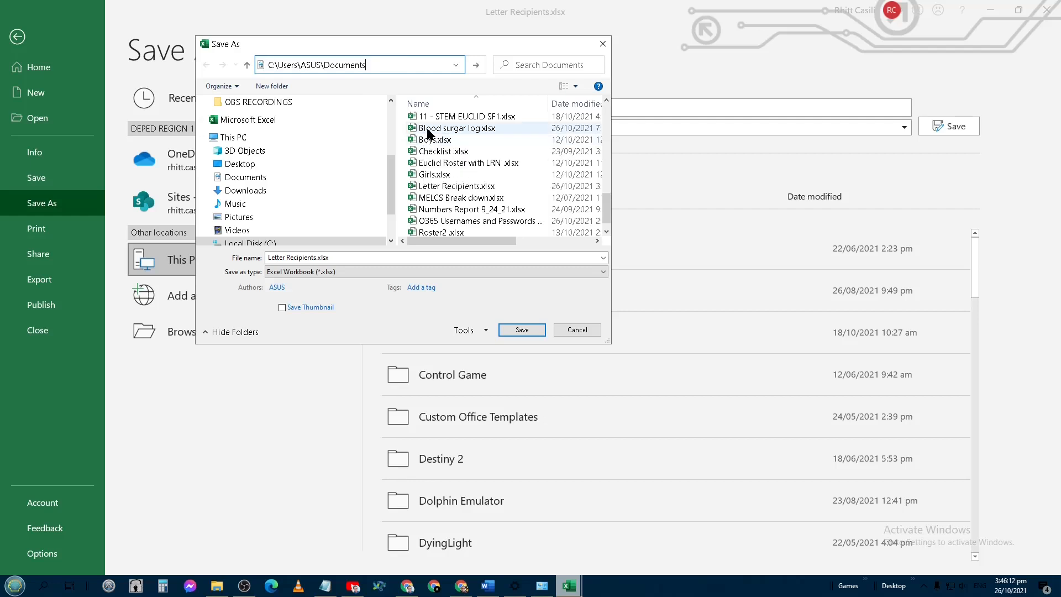
left_click(574, 331)
key("Escape")
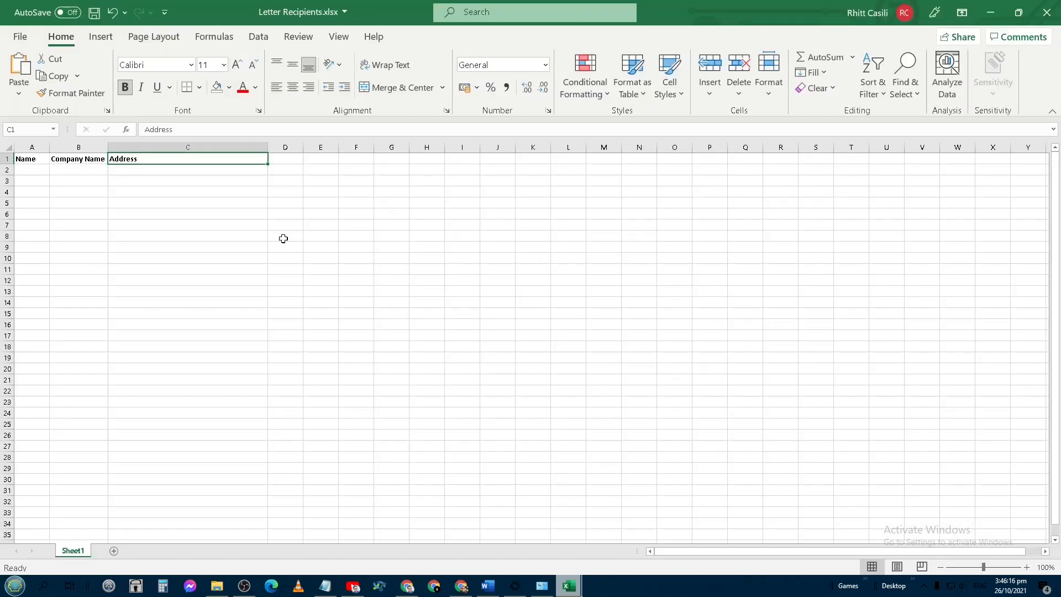
Widen column A to make room for long names and enter the first recipient's full name in cell A2.
left_click(53, 169)
left_click(21, 165)
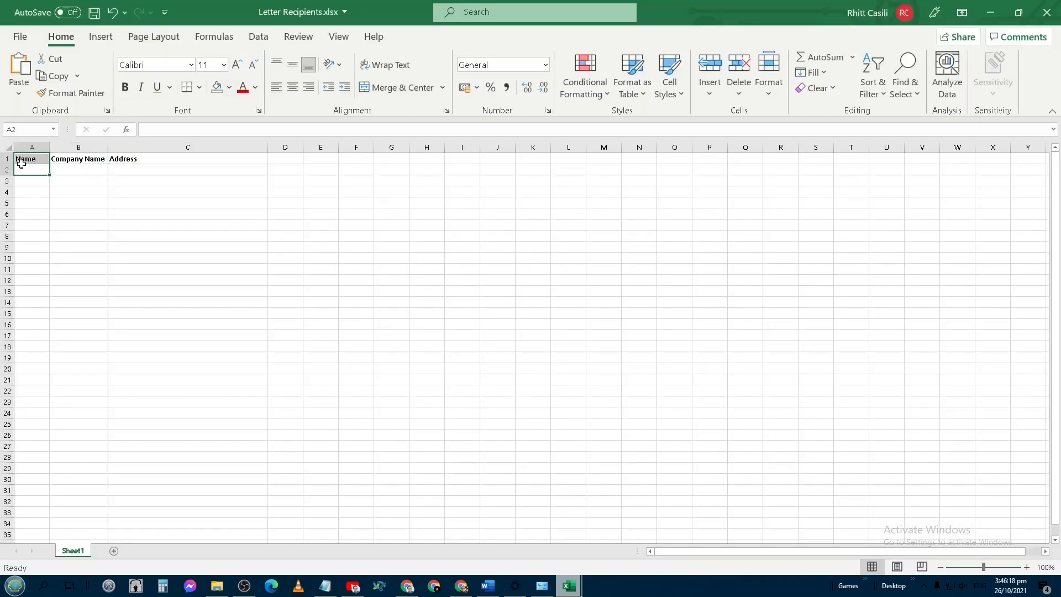
left_click_drag(49, 152, 222, 147)
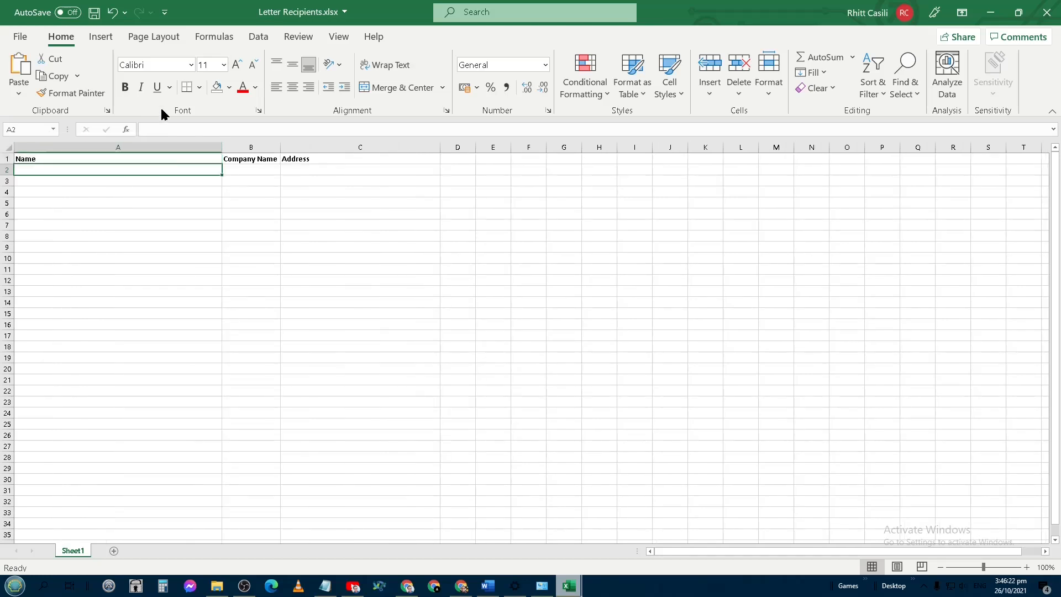
type("Jac")
type("k Nic")
type("k")
key("BackSpace")
key("BackSpace")
key("BackSpace")
type("ichol")
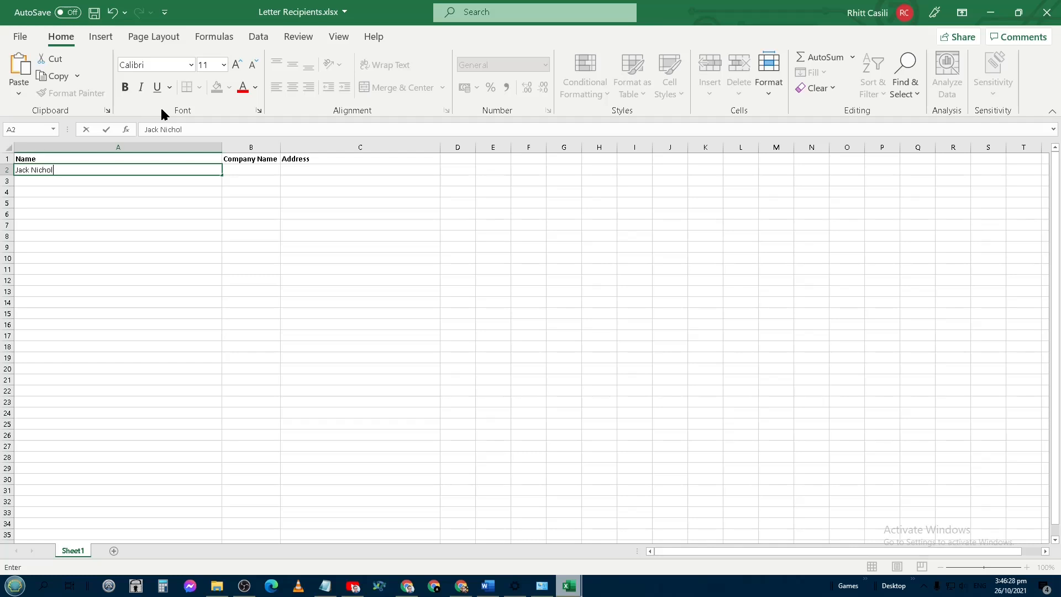
type("son")
key("Return")
Enter the company name Holy Wood for the first recipient in cell B2.
key("Up")
key("Right")
key("Left")
key("Right")
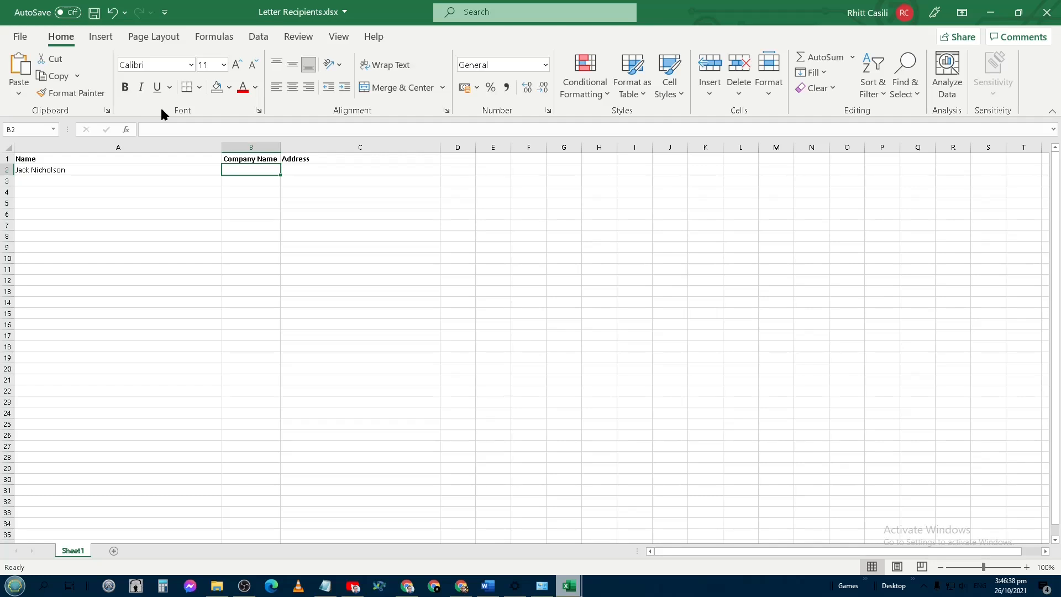
type("Ho")
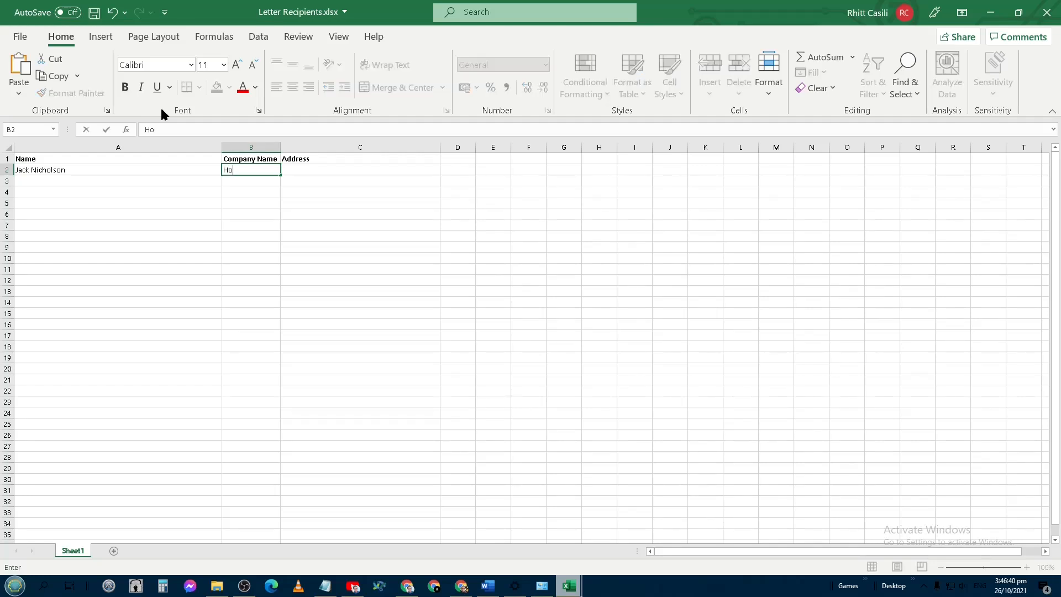
type("ly Wood")
key("Return")
Enter the first recipient's full address with street and city in cell C2.
key("Up")
key("Right")
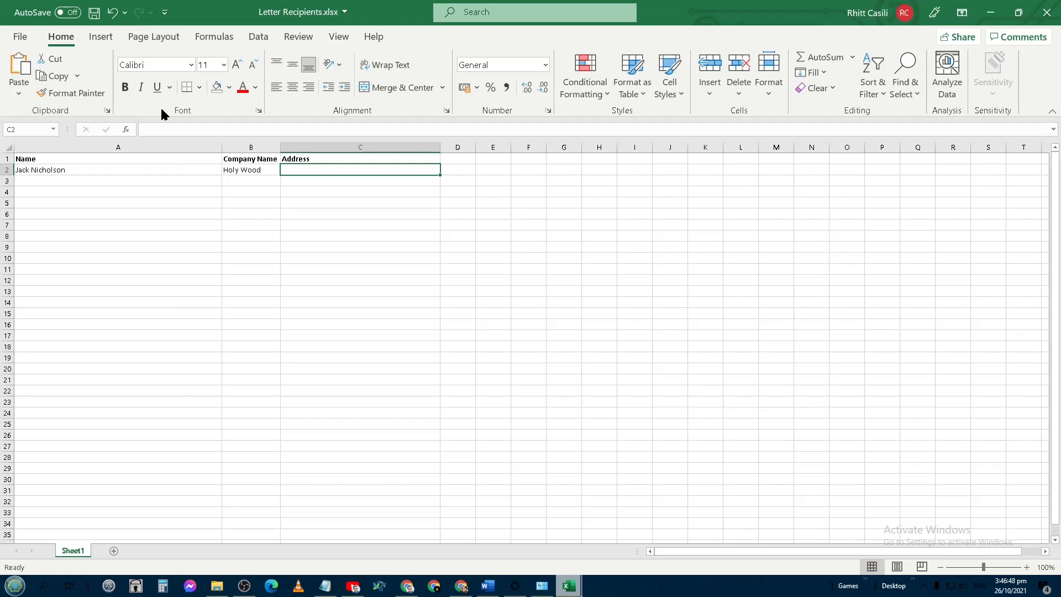
type("196")
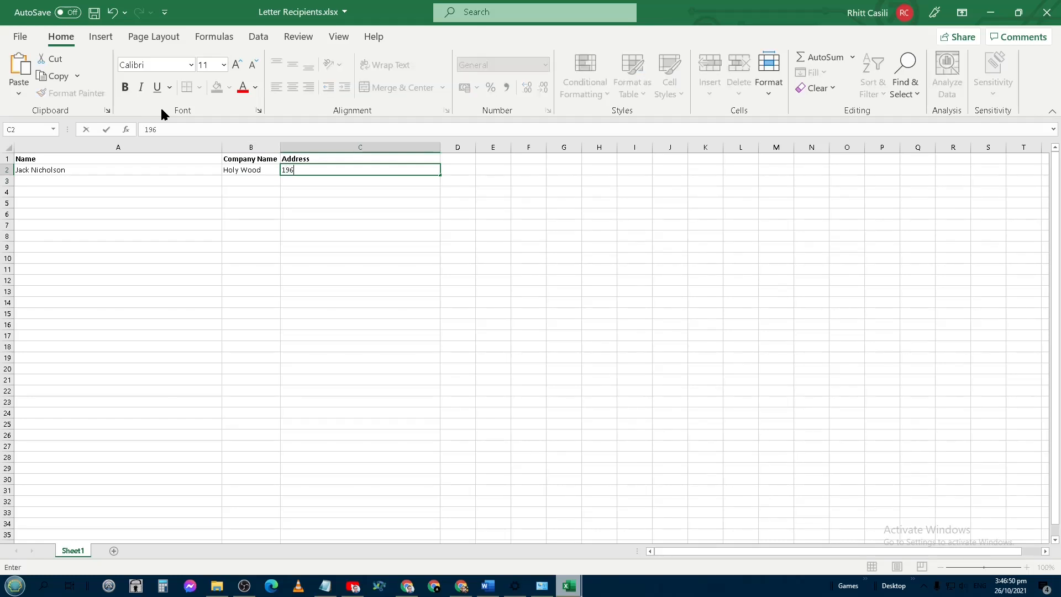
type("5 Whatever Street, Whatever,")
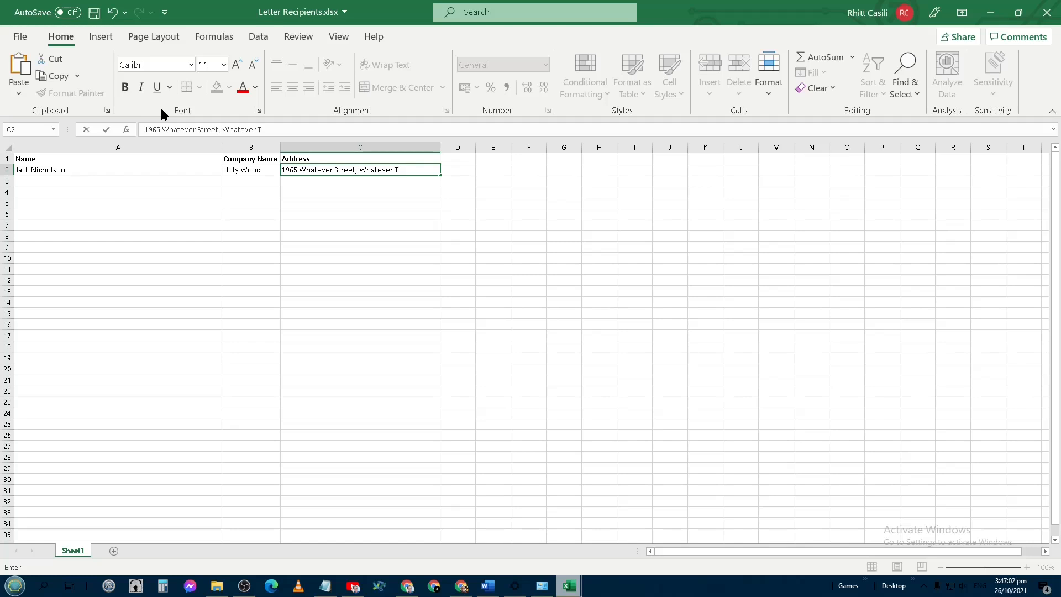
type("City, W")
type("a")
type("tever")
type(" Wa")
type("tever")
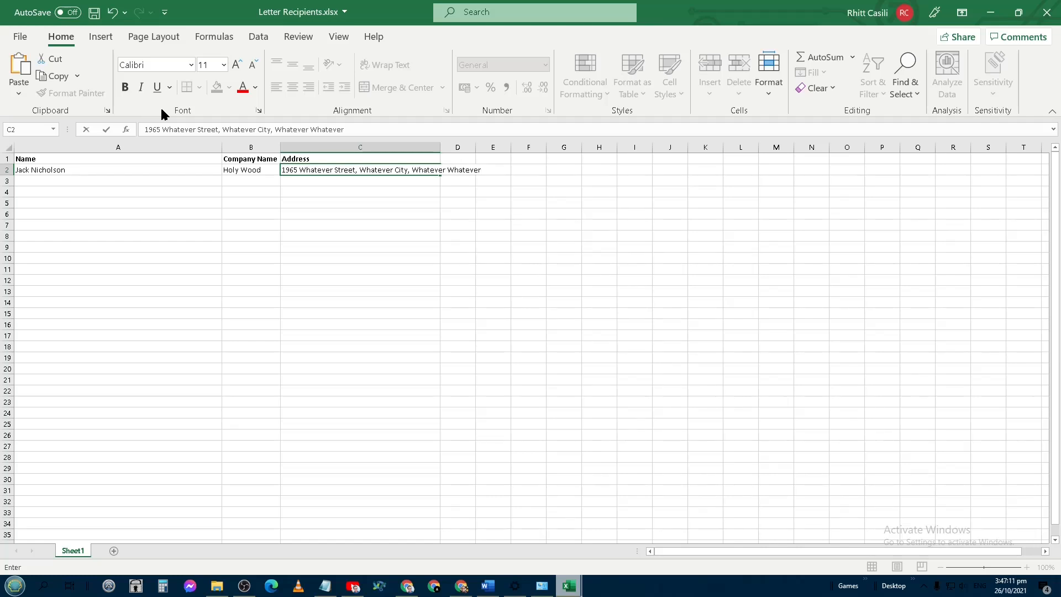
key("Return")
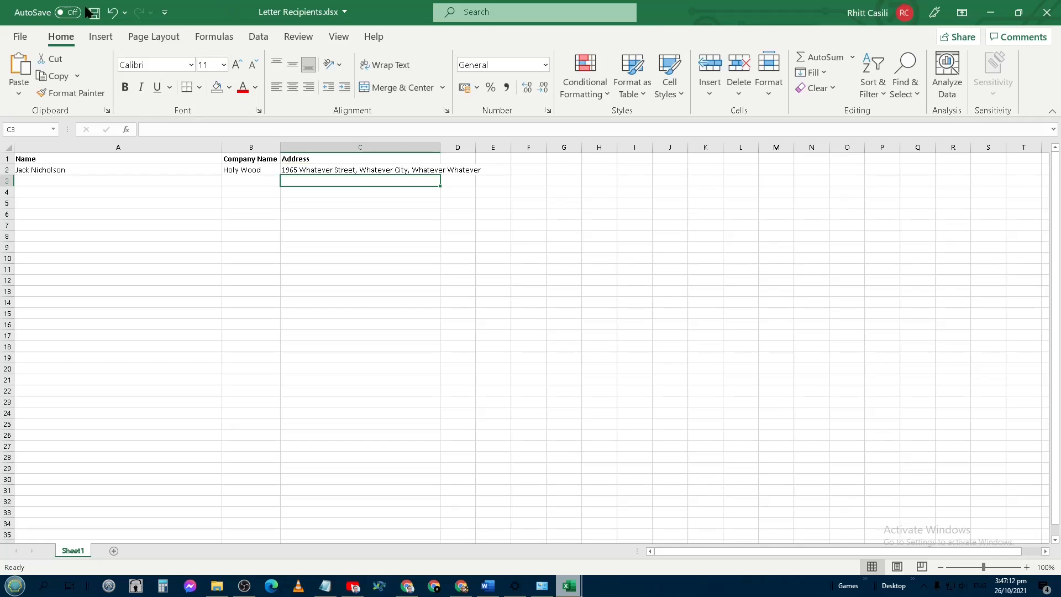
Examine the recipient list's names, company names and addresses in rows 2 to 5.
left_click(40, 171)
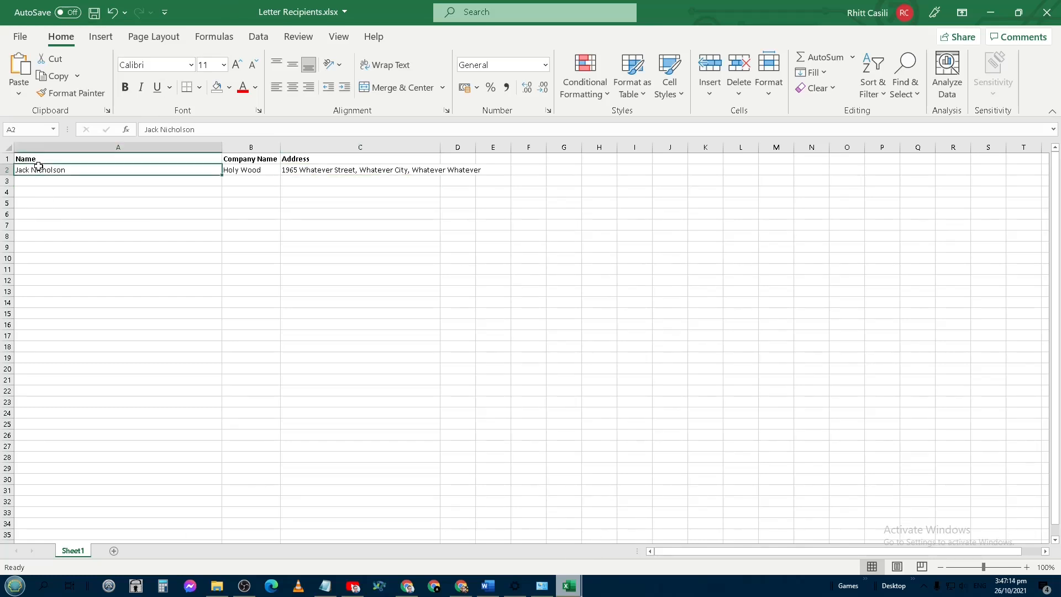
left_click(64, 182)
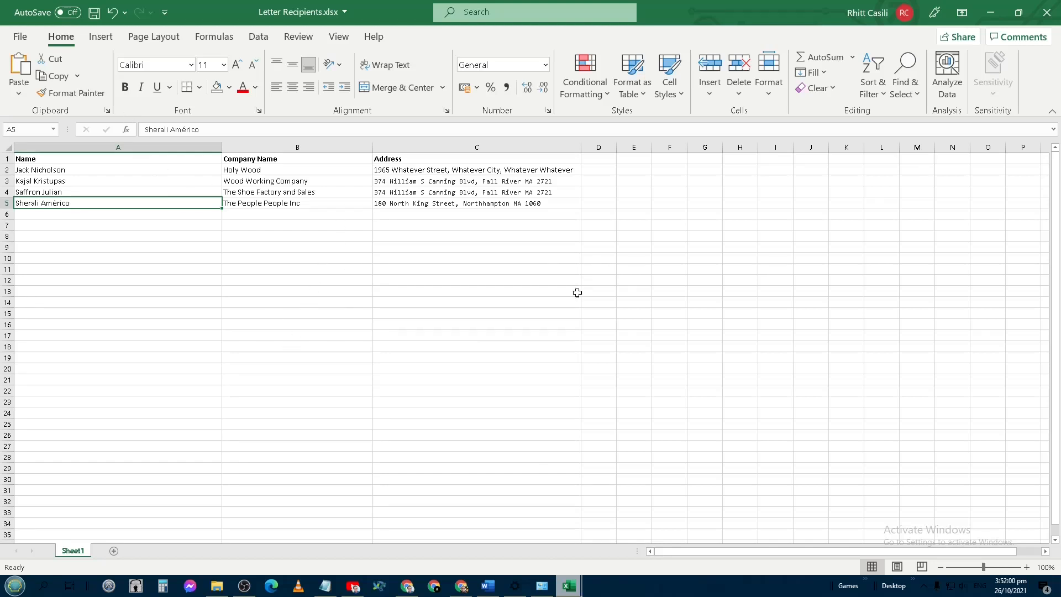
left_click(65, 214)
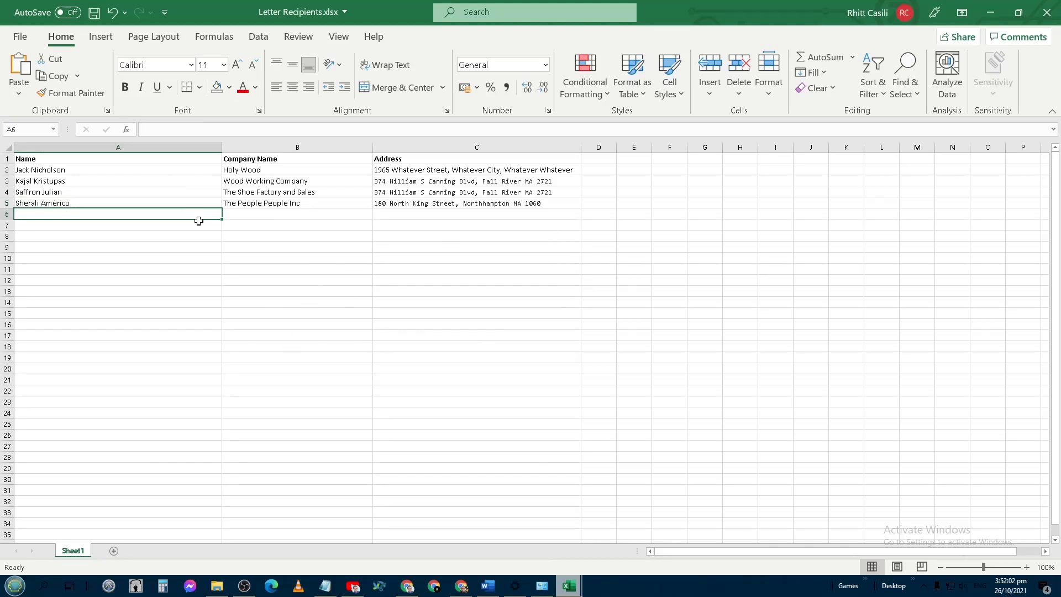
left_click(263, 213)
left_click(249, 194)
left_click(277, 203)
left_click(457, 194)
left_click(432, 180)
left_click(386, 204)
left_click(260, 206)
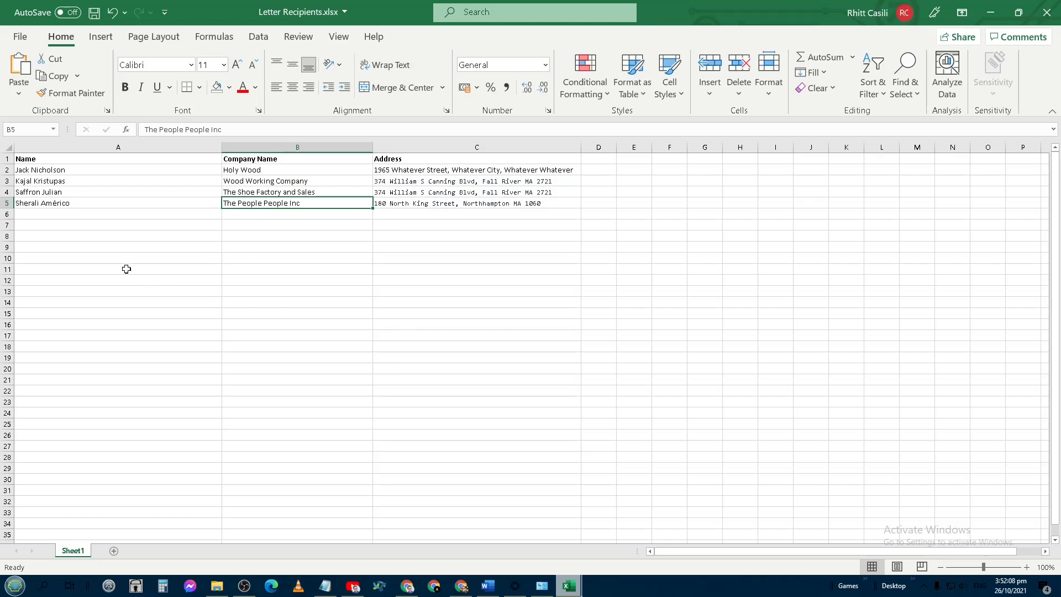
Save the recipient workbook and select the full path of its Documents folder in the Save As dialog.
left_click(94, 12)
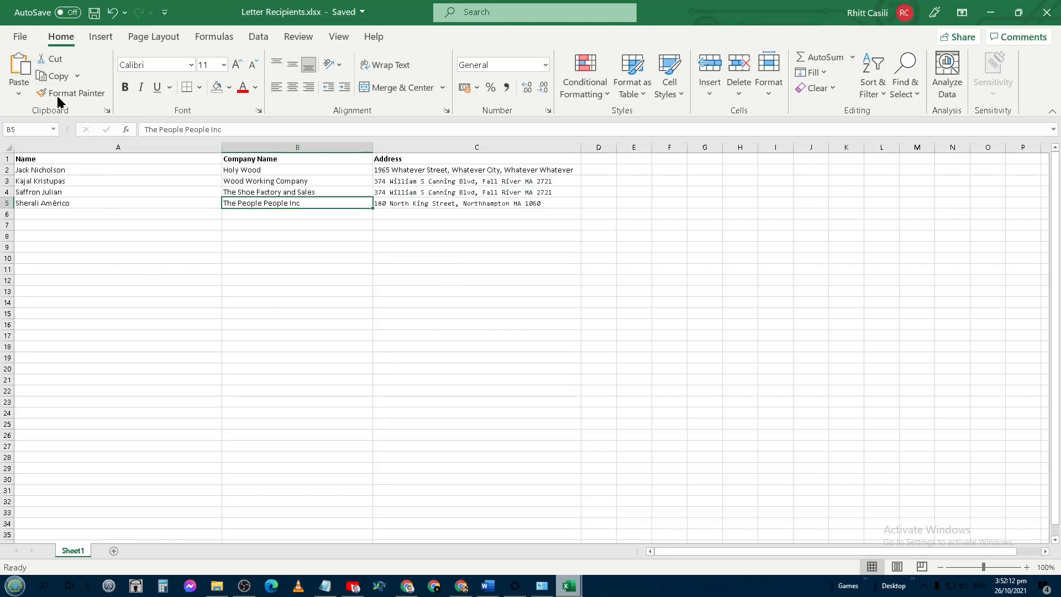
key("alt")
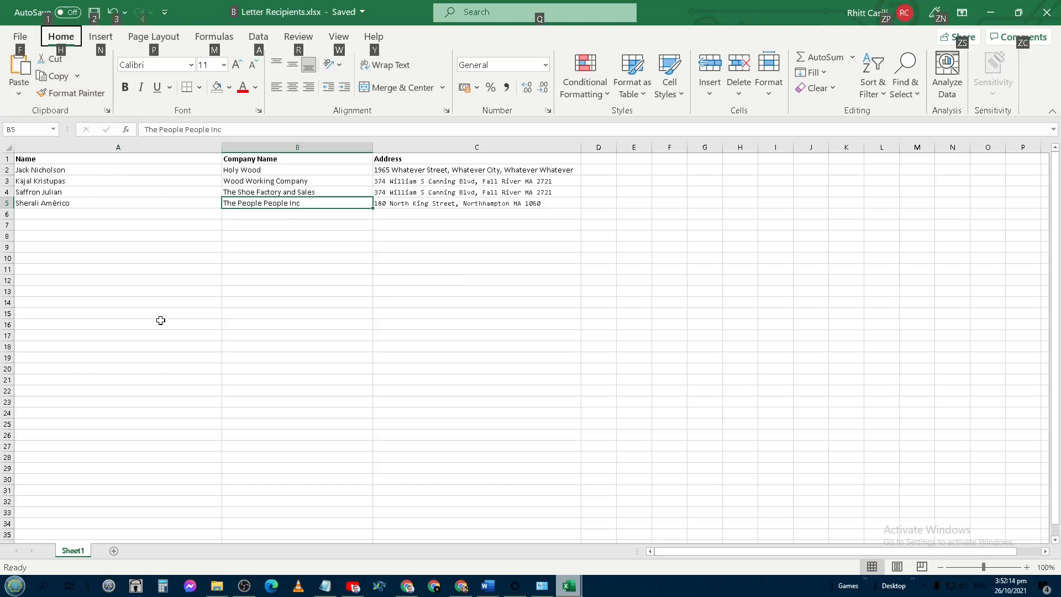
key("f")
key("a")
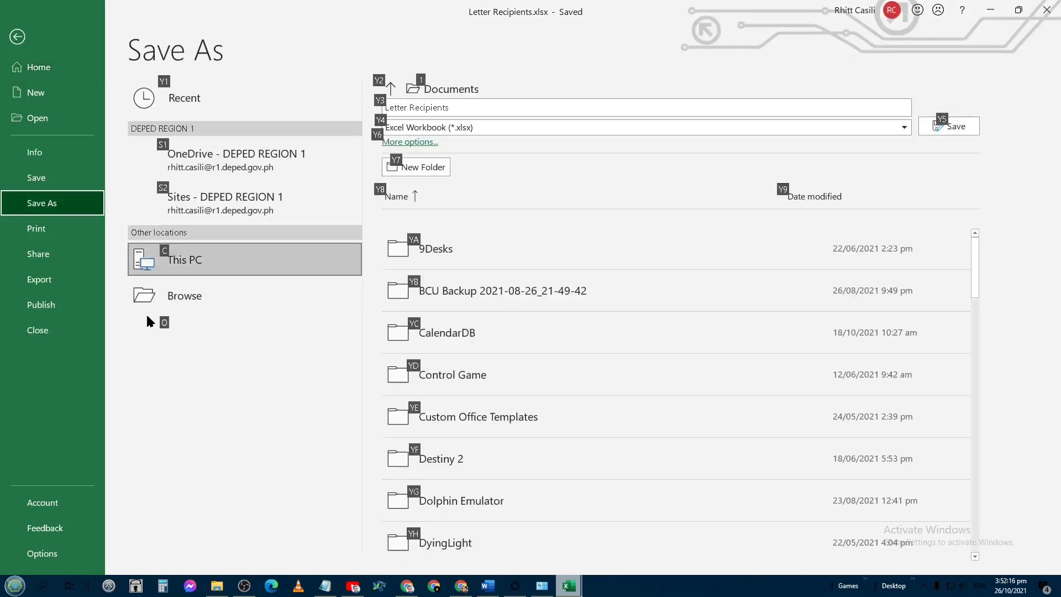
left_click(410, 142)
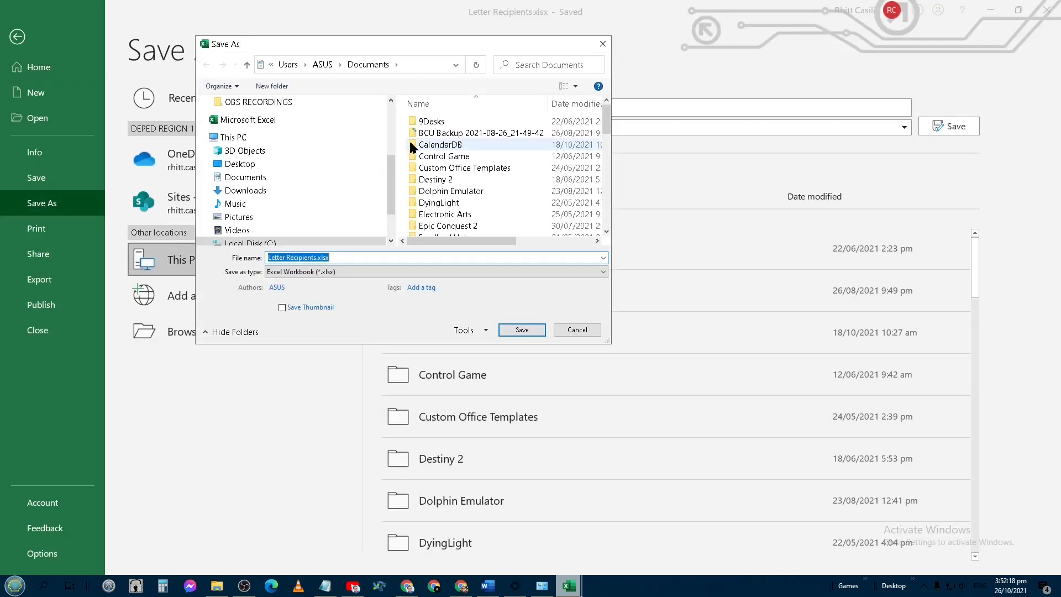
left_click(417, 65)
key("BackSpace")
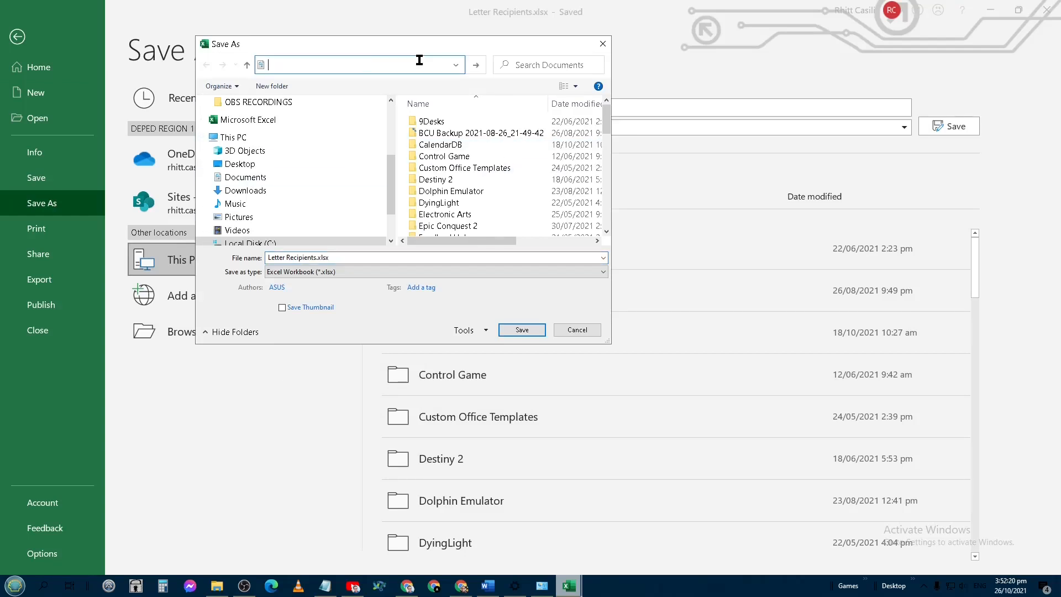
key("ctrl+v")
key("ctrl+a")
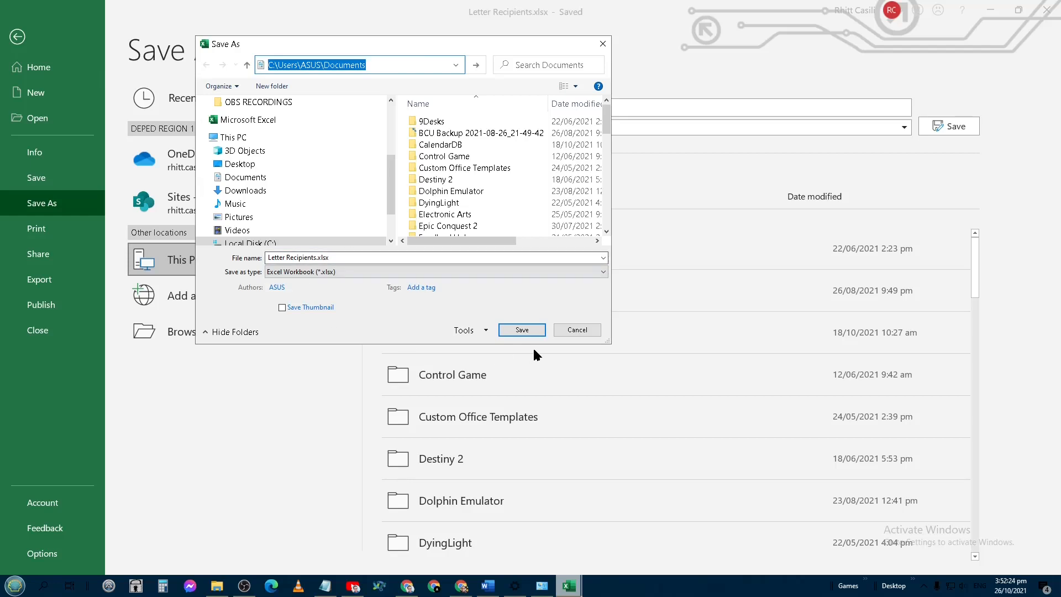
Save the workbook as Letter Recipients.xlsx in the Documents folder, replacing the existing file.
left_click(522, 331)
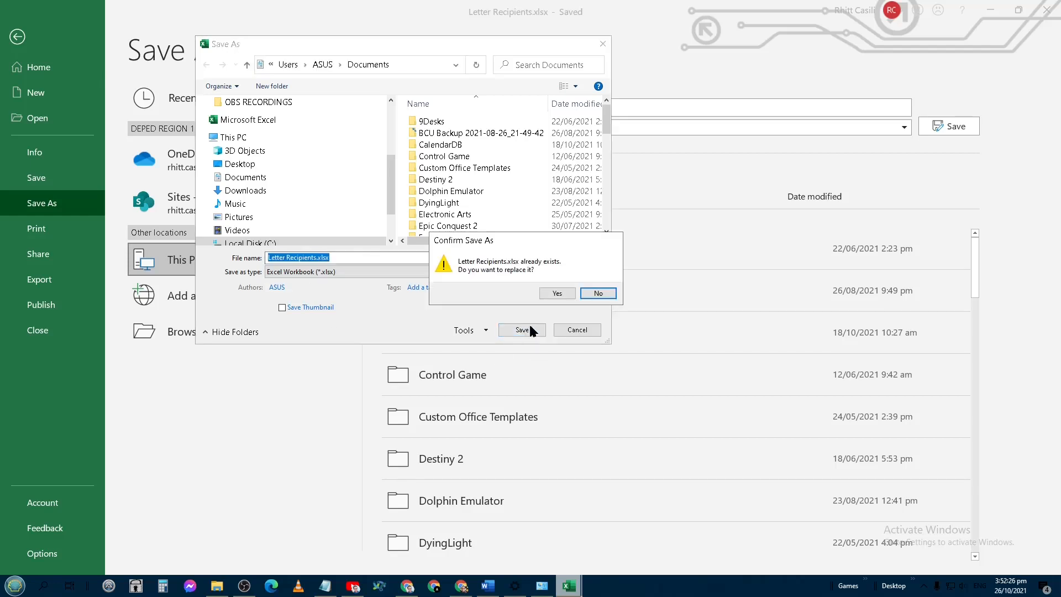
left_click(557, 293)
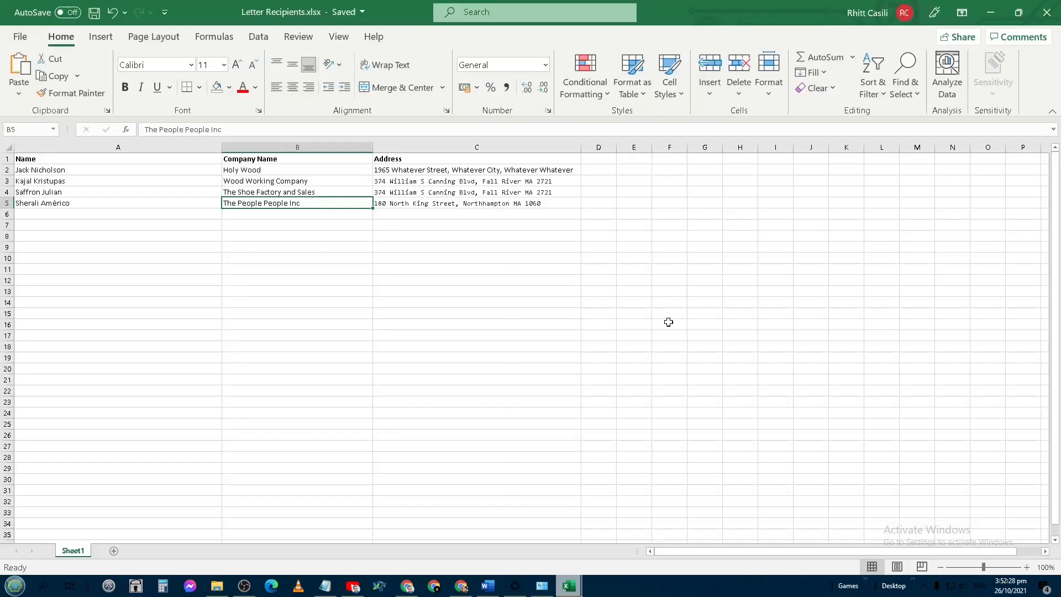
left_click(425, 277)
Switch to the Word letter and review its <name> and <Company Name> placeholders.
left_click(990, 12)
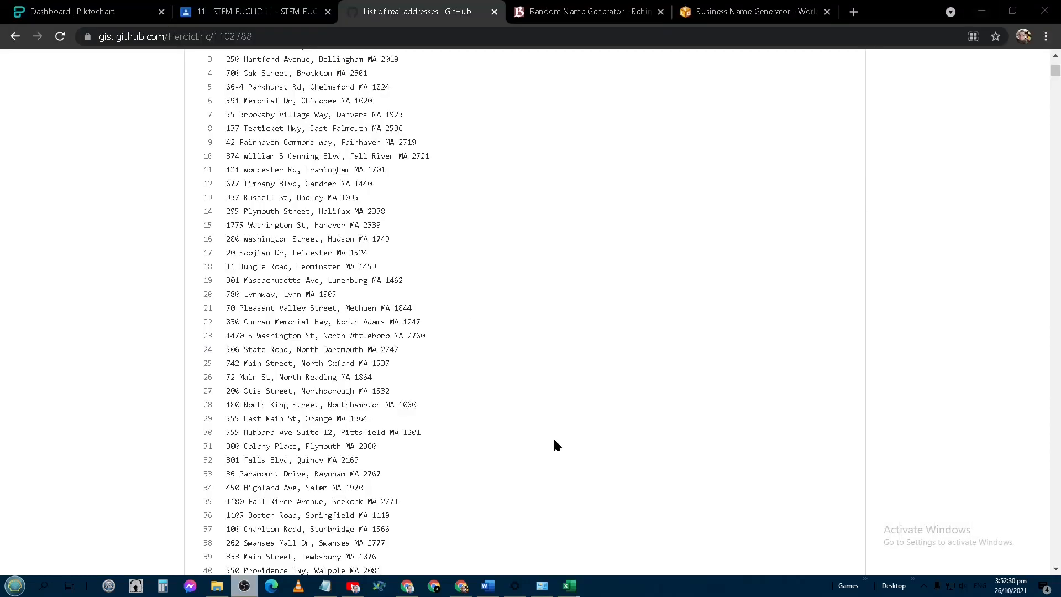
left_click(487, 586)
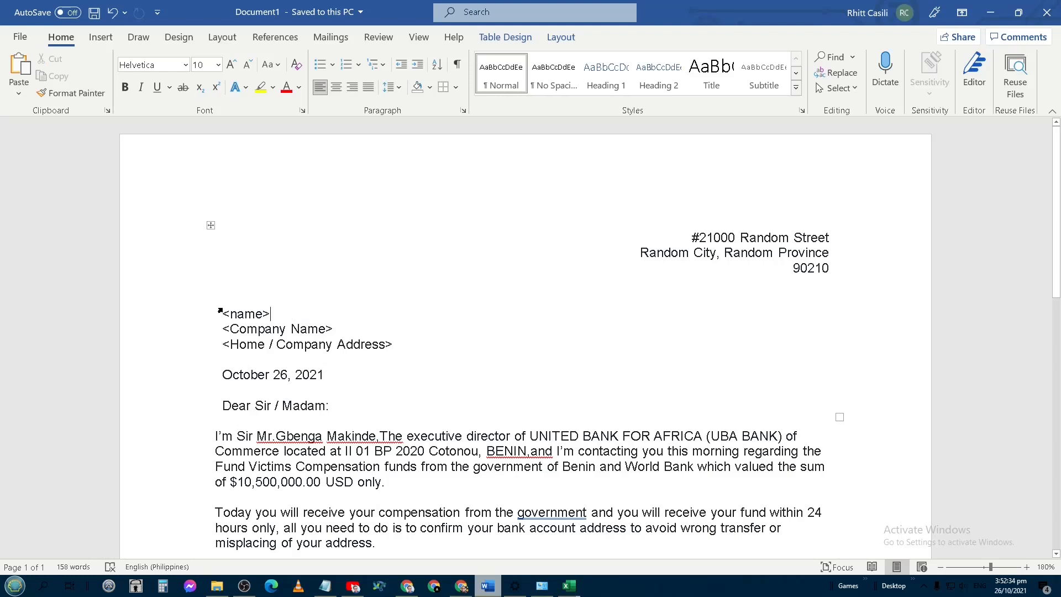
left_click(194, 320)
left_click(278, 313)
left_click_drag(276, 316, 224, 314)
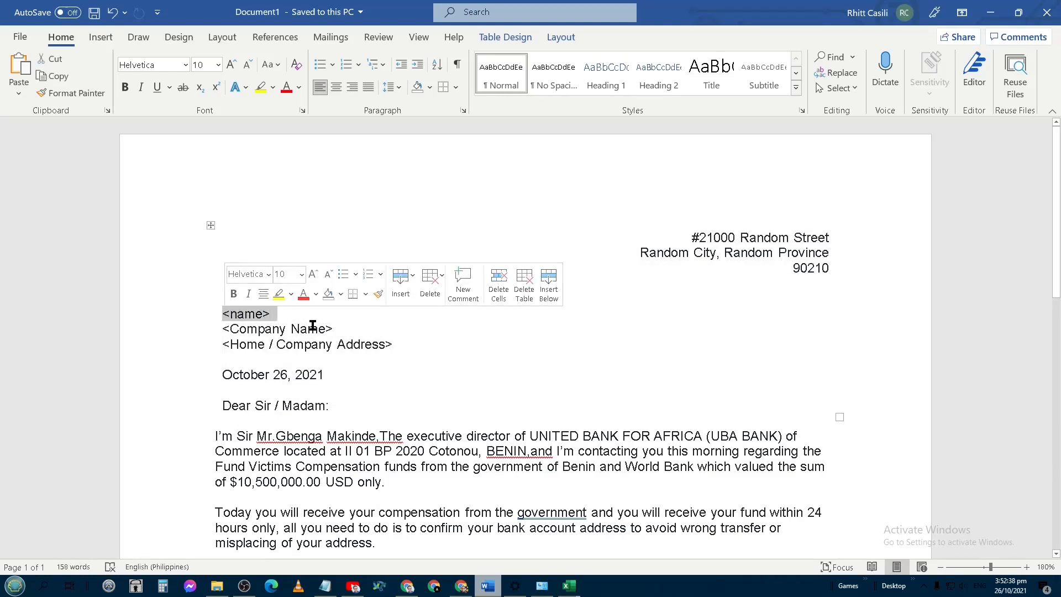
left_click_drag(336, 328, 302, 327)
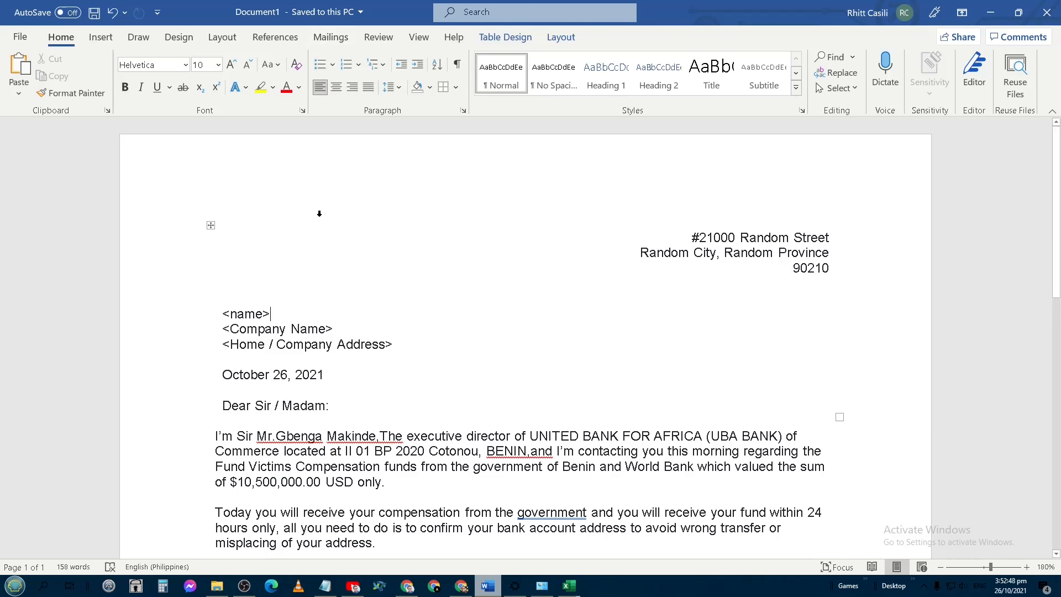
Start a mail merge of the Letters type for the current document.
left_click(331, 37)
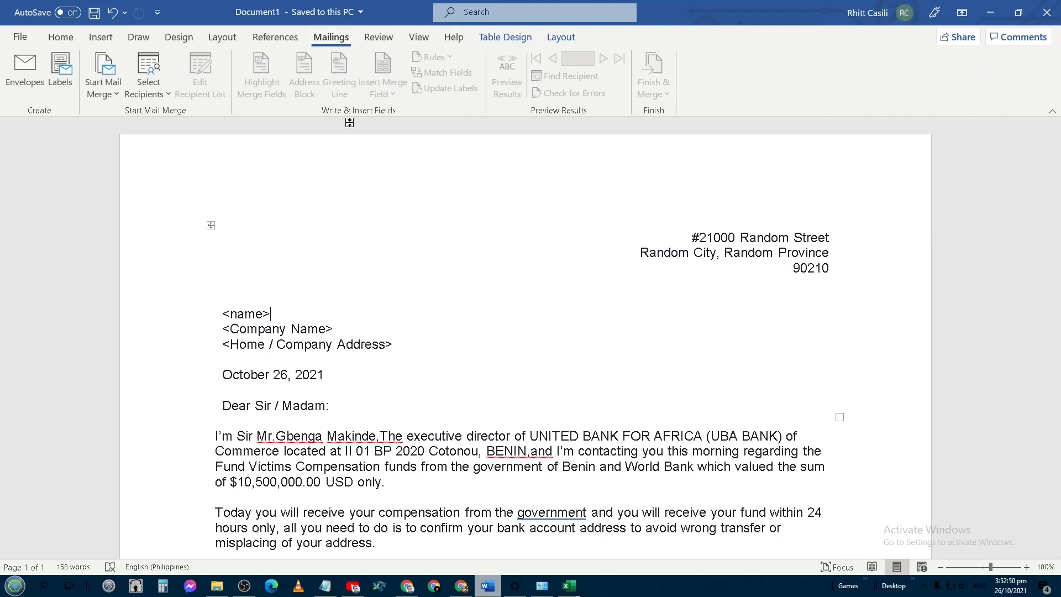
left_click(104, 69)
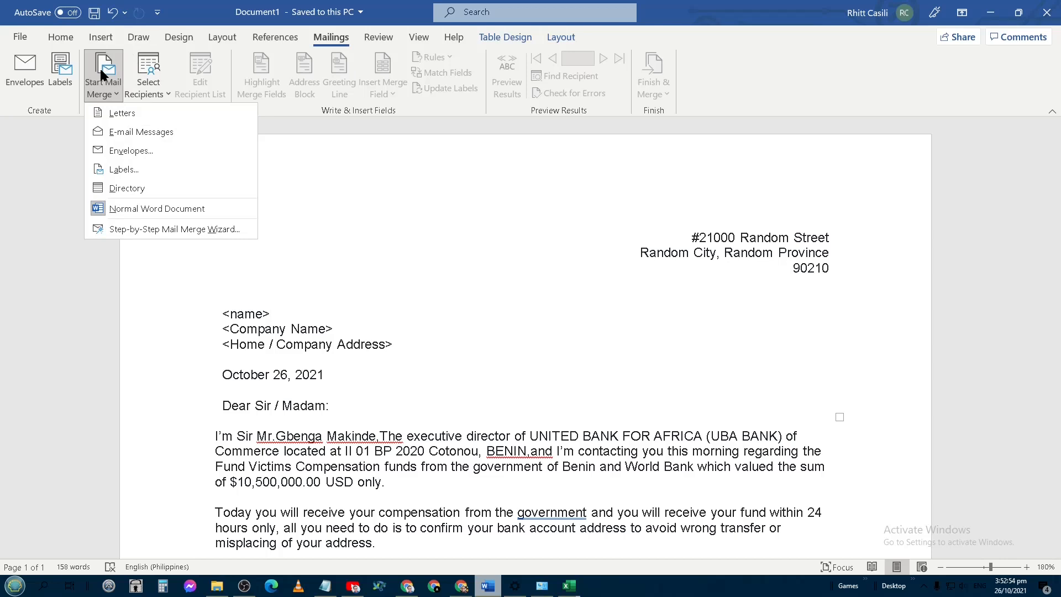
left_click(122, 113)
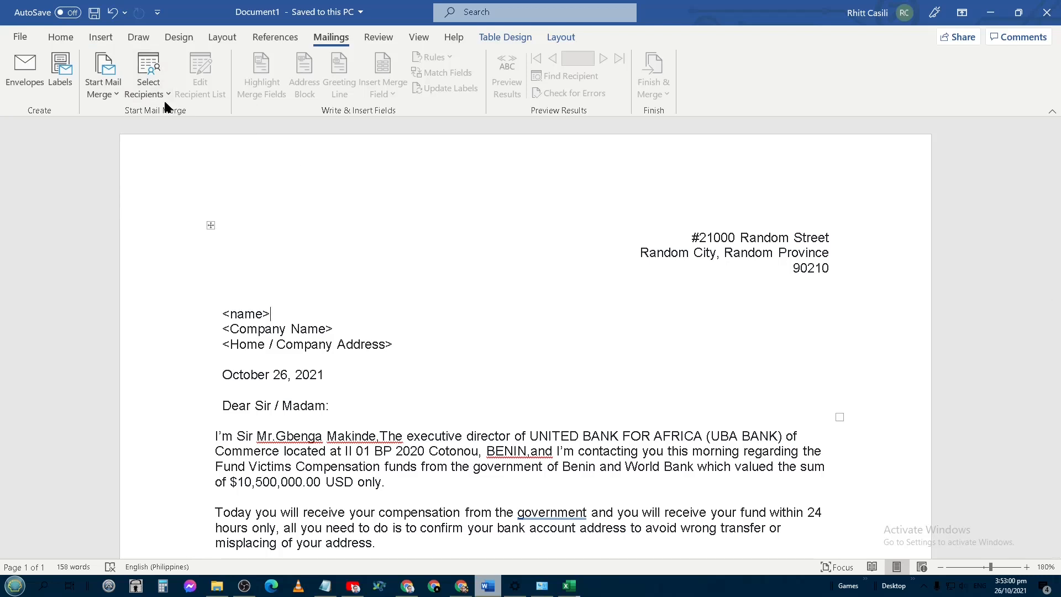
Open the Step-by-Step Mail Merge Wizard and widen it so its options are fully readable.
left_click(102, 97)
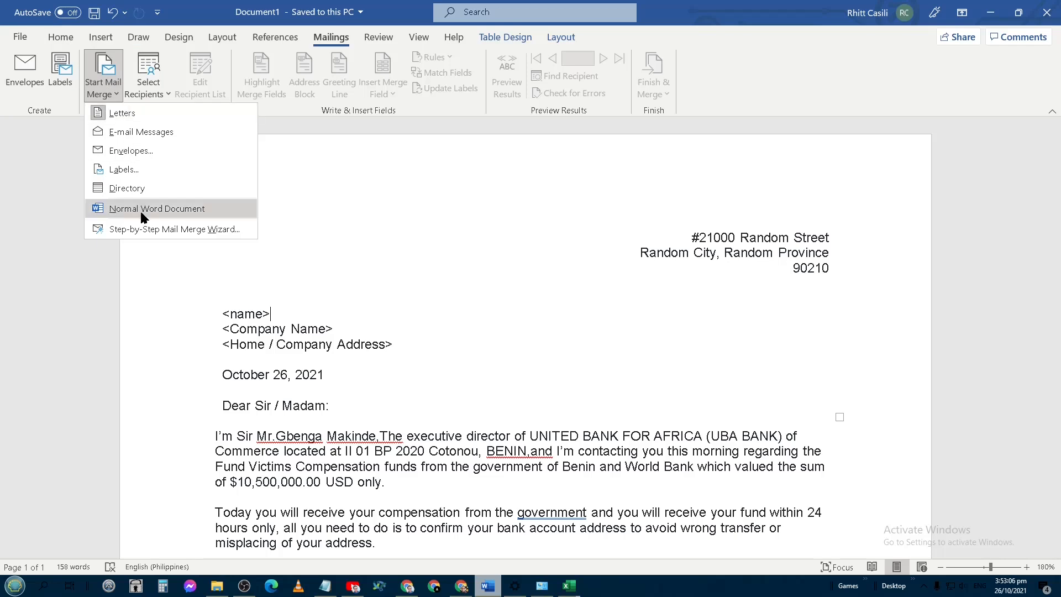
left_click(140, 231)
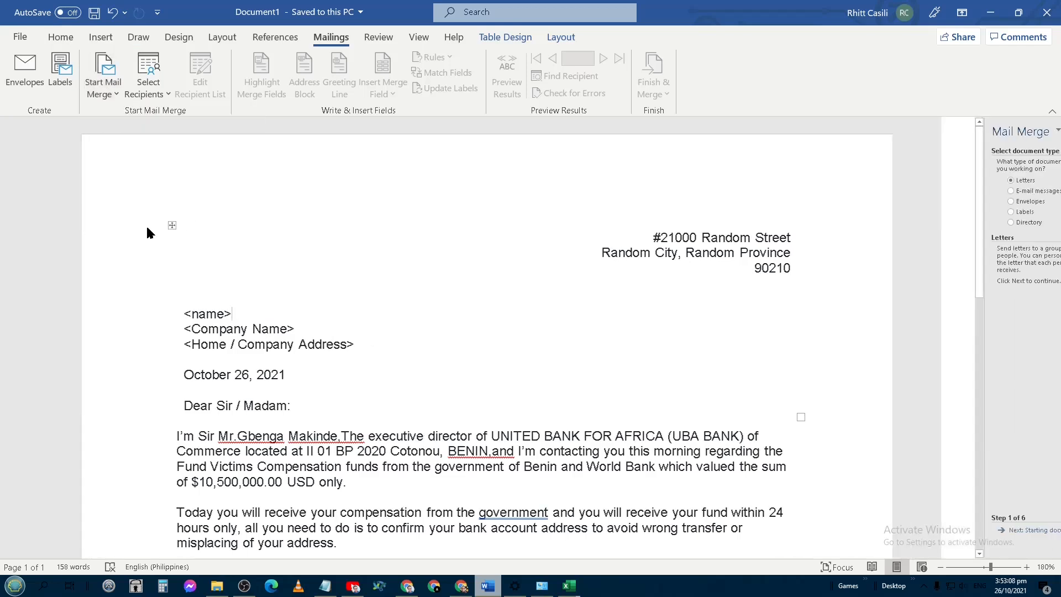
left_click_drag(951, 348, 717, 356)
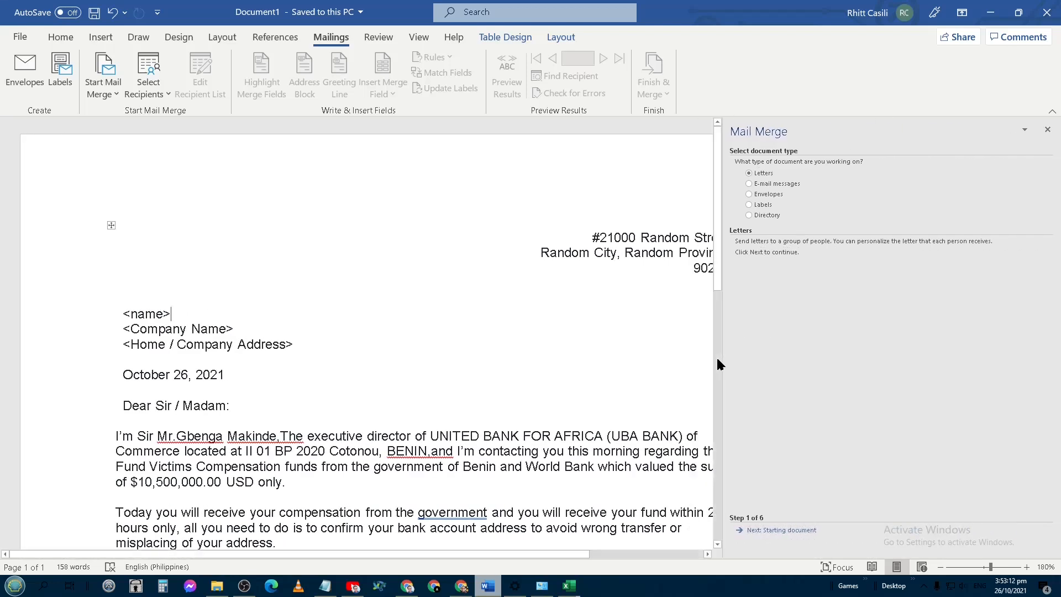
Find and start the Windows Magnifier app to enlarge the screen.
left_click(42, 587)
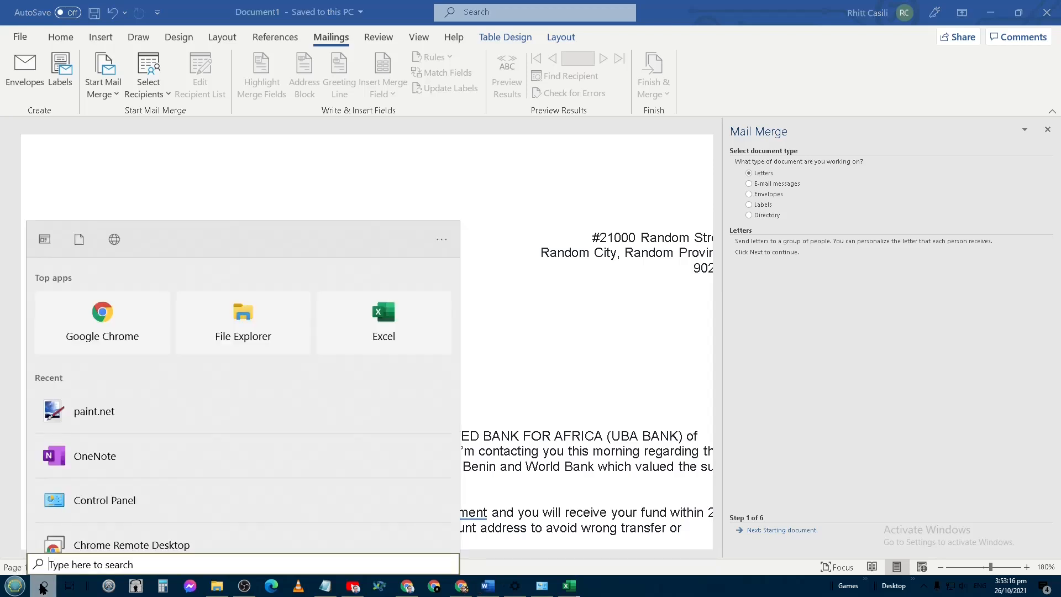
type("mag")
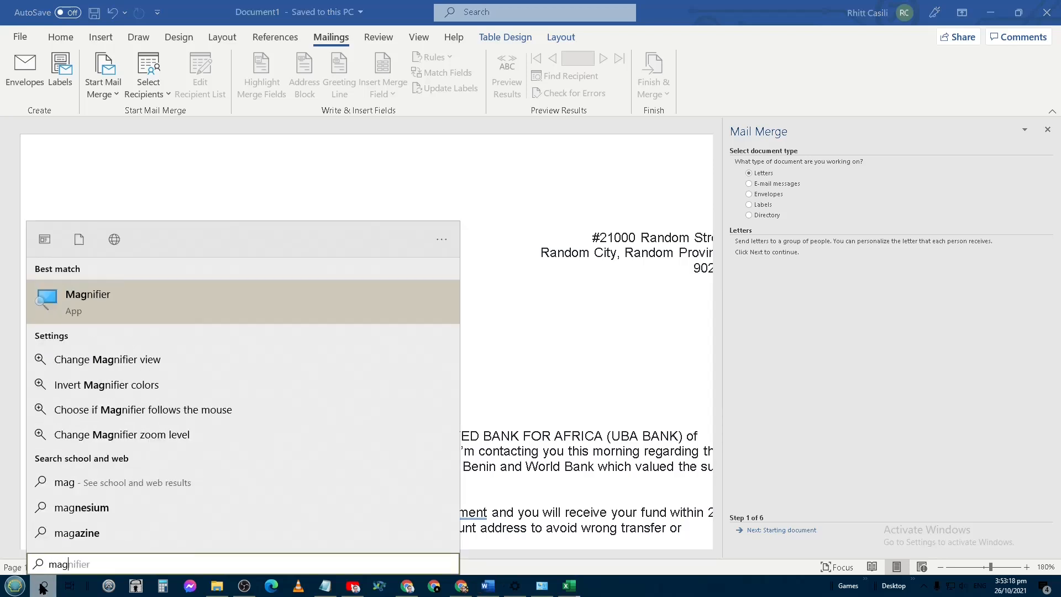
type("ni")
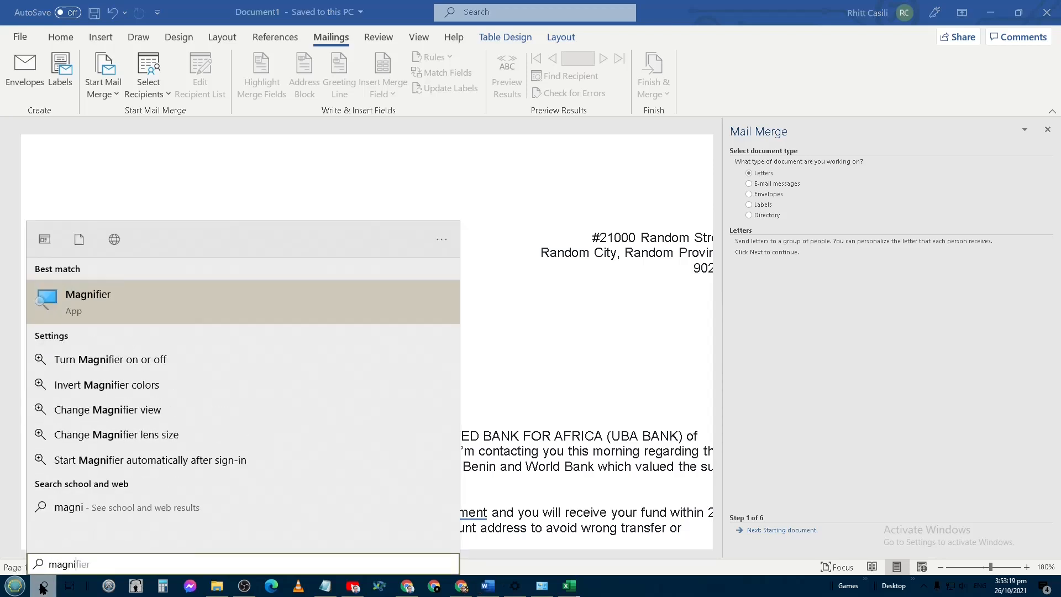
left_click(92, 298)
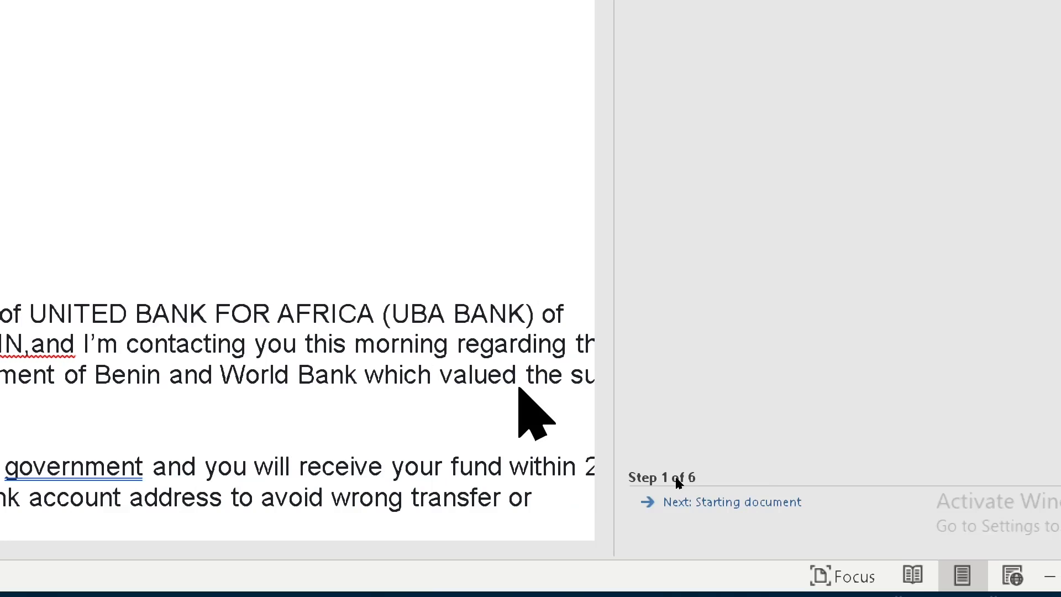
Advance the merge wizard to recipient selection, keeping Letters as the type and the current document as the starting document.
left_click(710, 509)
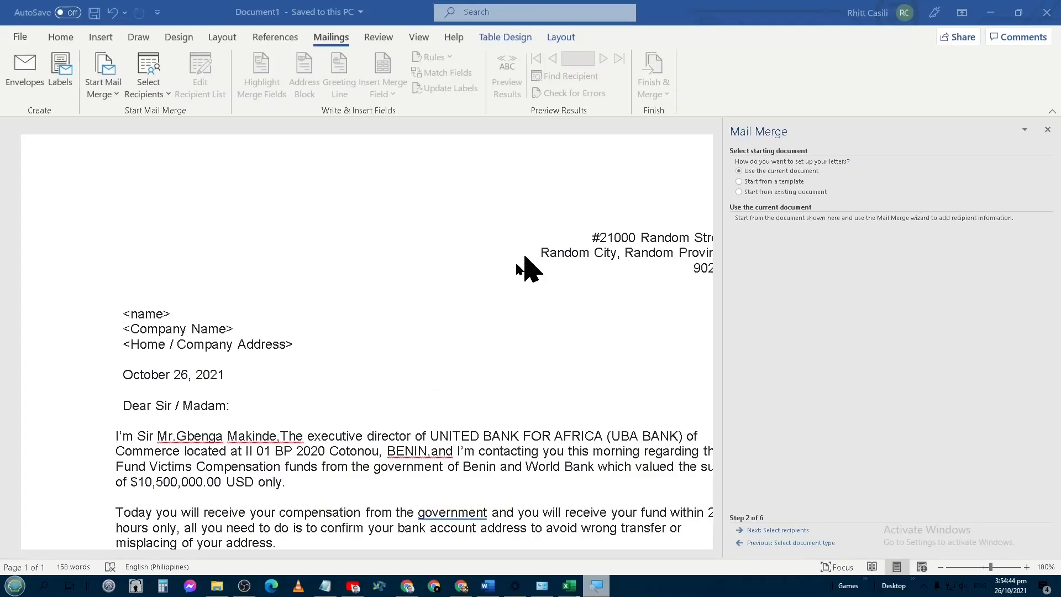
scroll(498, 321, "down", 3)
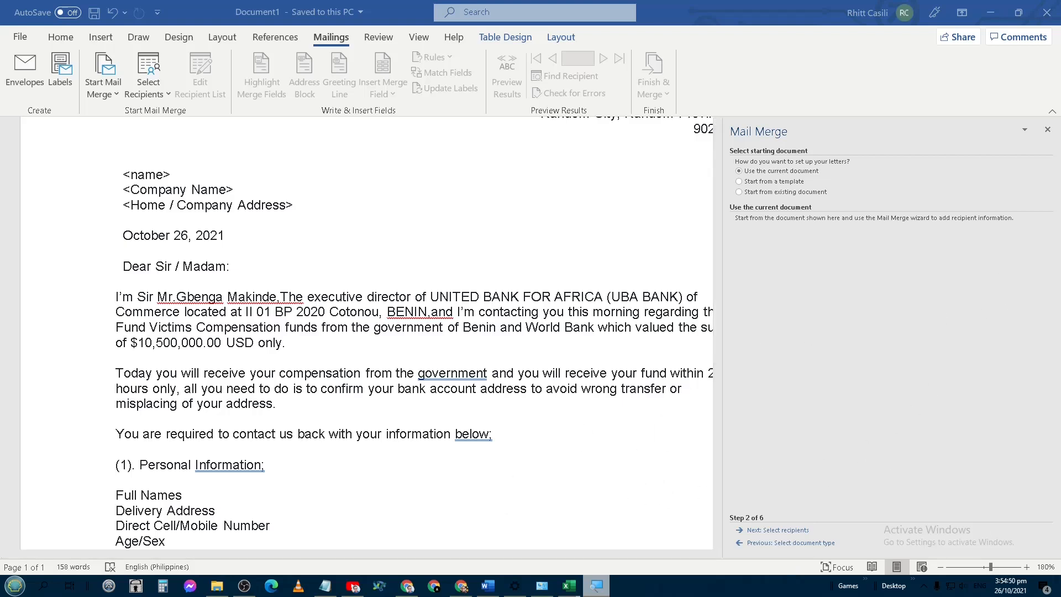
key("super+plus")
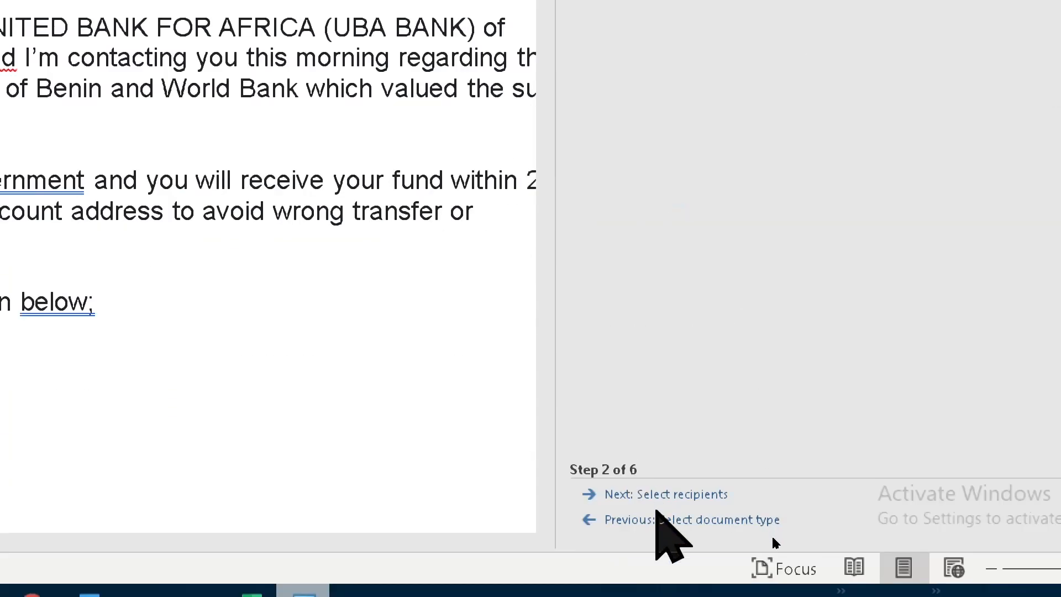
left_click(647, 499)
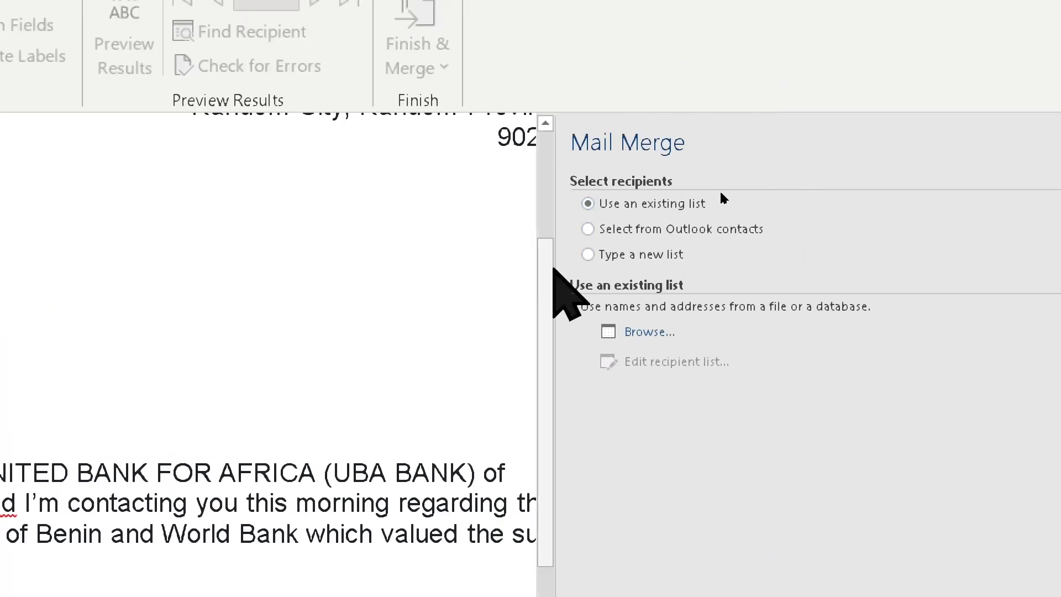
Browse for an existing recipient list and go to the folder C:\Users\ASUS\Documents in the Select Data Source dialog.
left_click(627, 340)
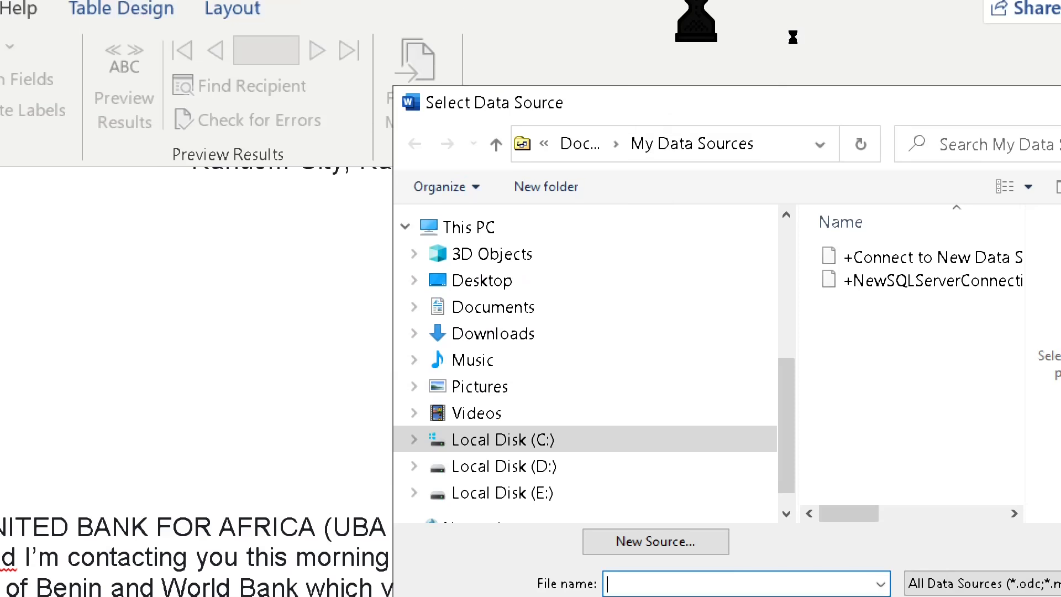
left_click_drag(794, 98, 585, 29)
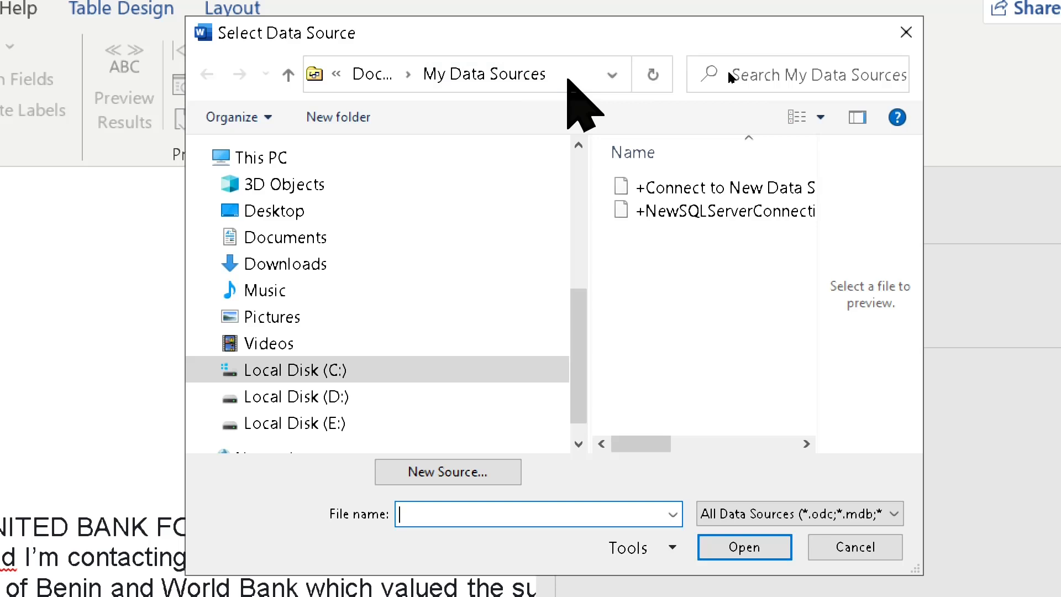
left_click(565, 73)
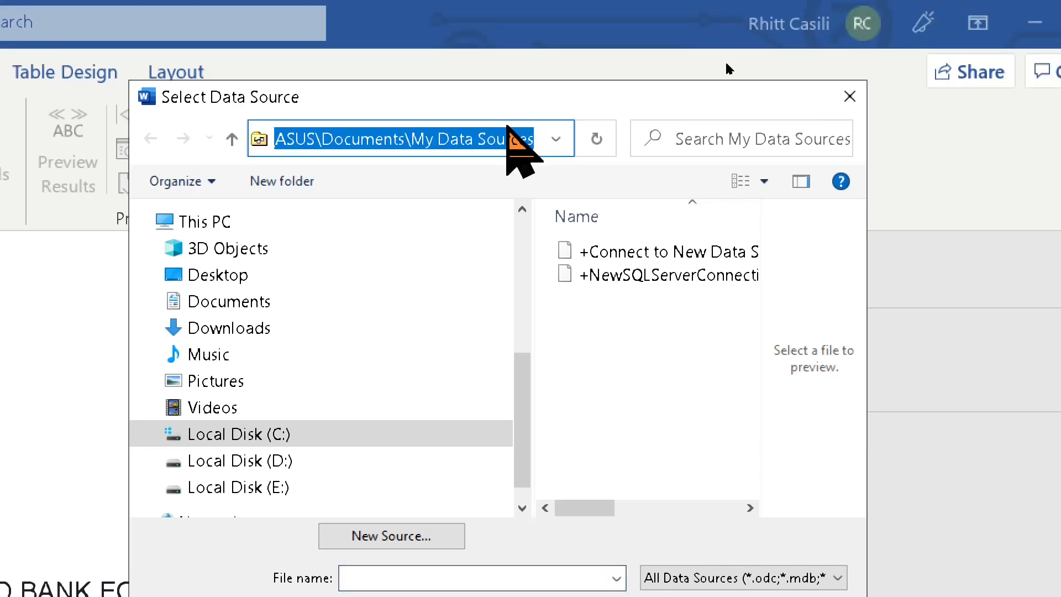
key("BackSpace")
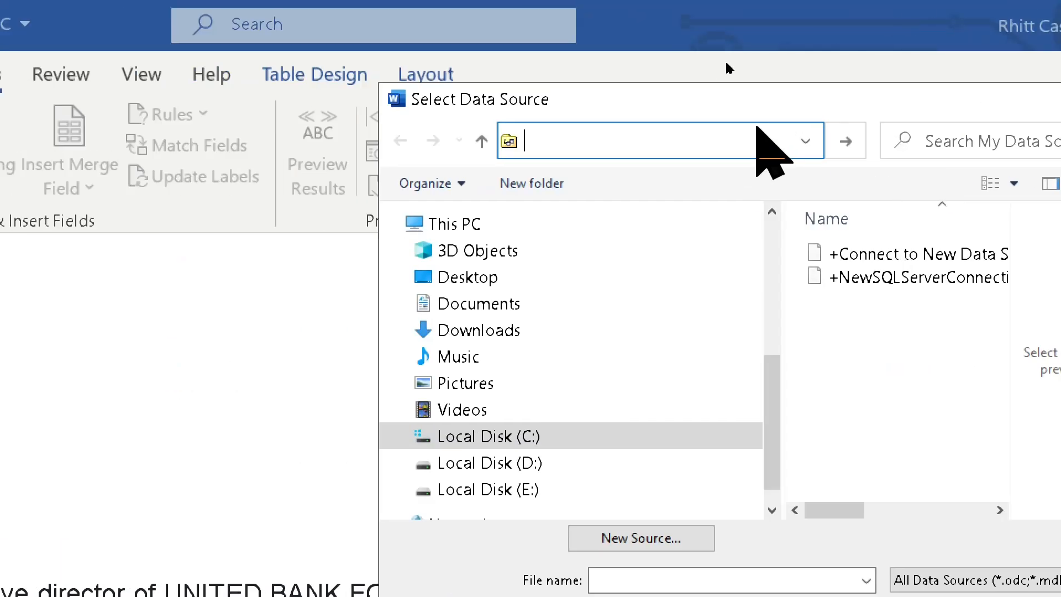
type("C:\\Users\\ASUS\\Documents")
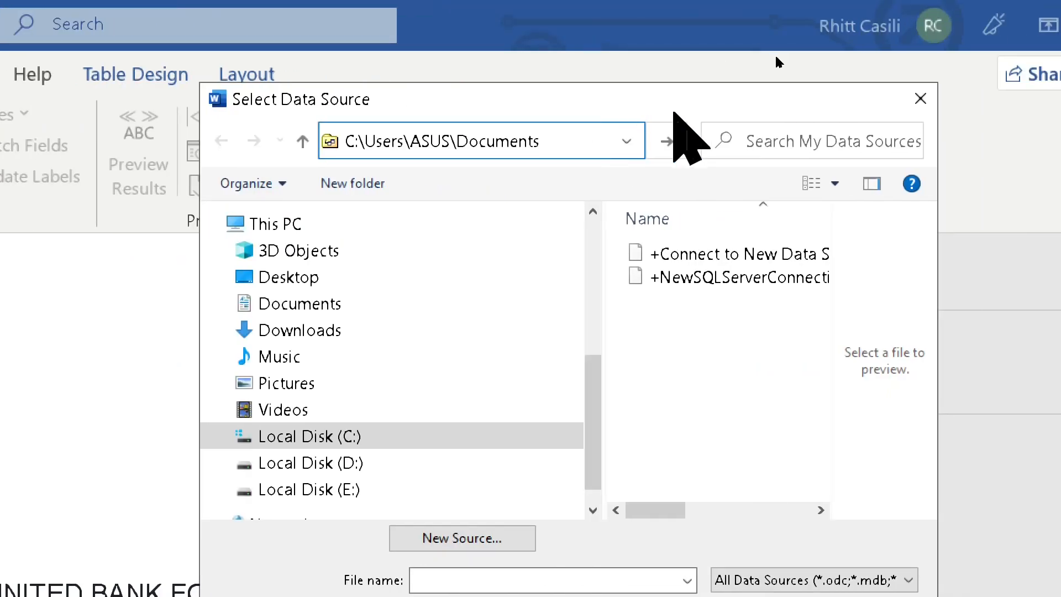
left_click(669, 144)
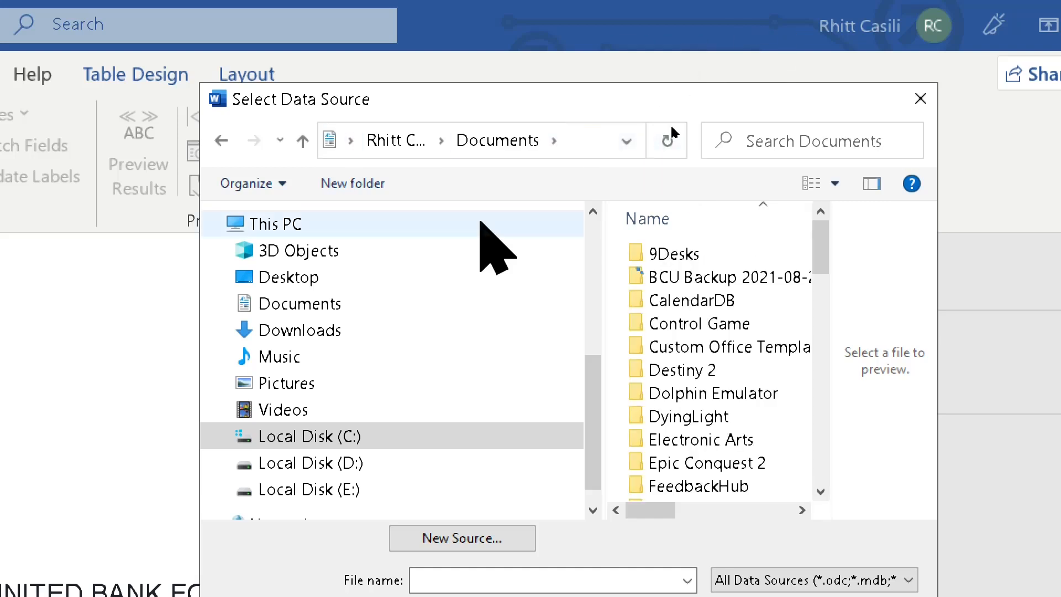
Find Letter Recipients.xlsx in the Documents folder and open it as the mail merge data source.
left_click(753, 349)
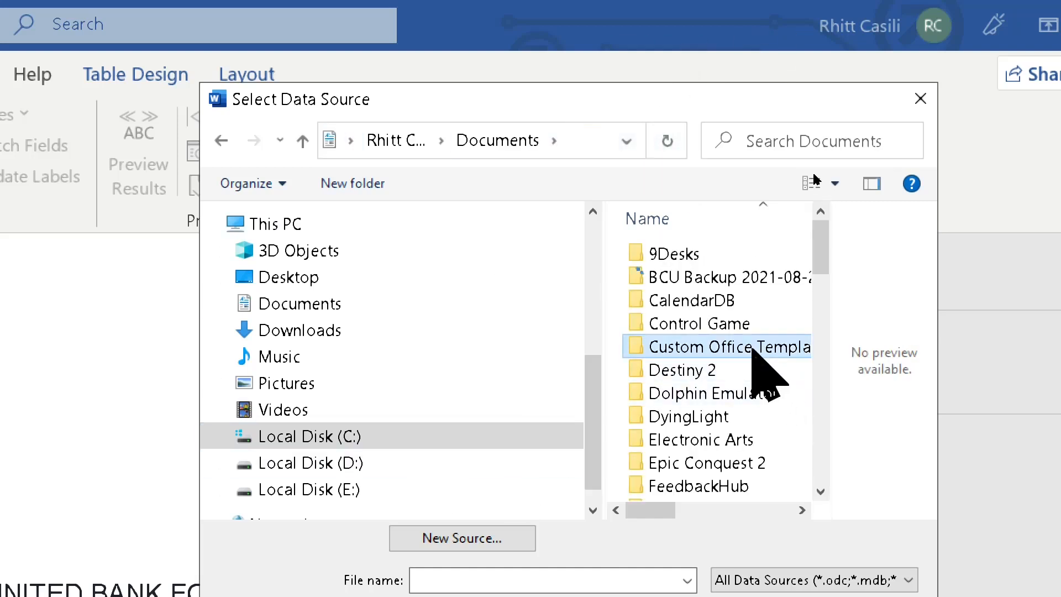
scroll(754, 349, "down", 6)
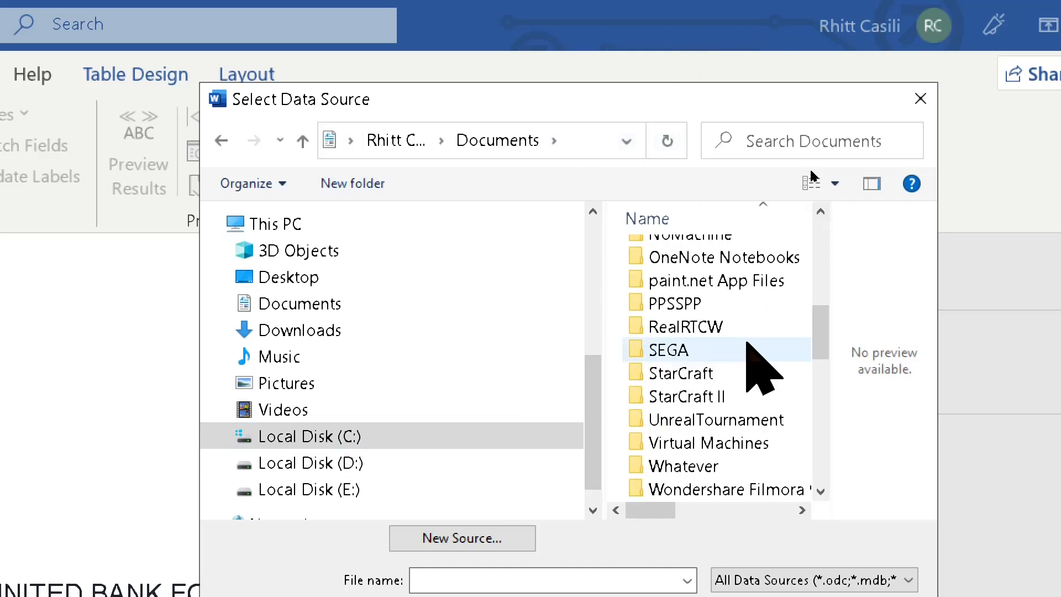
left_click(755, 353)
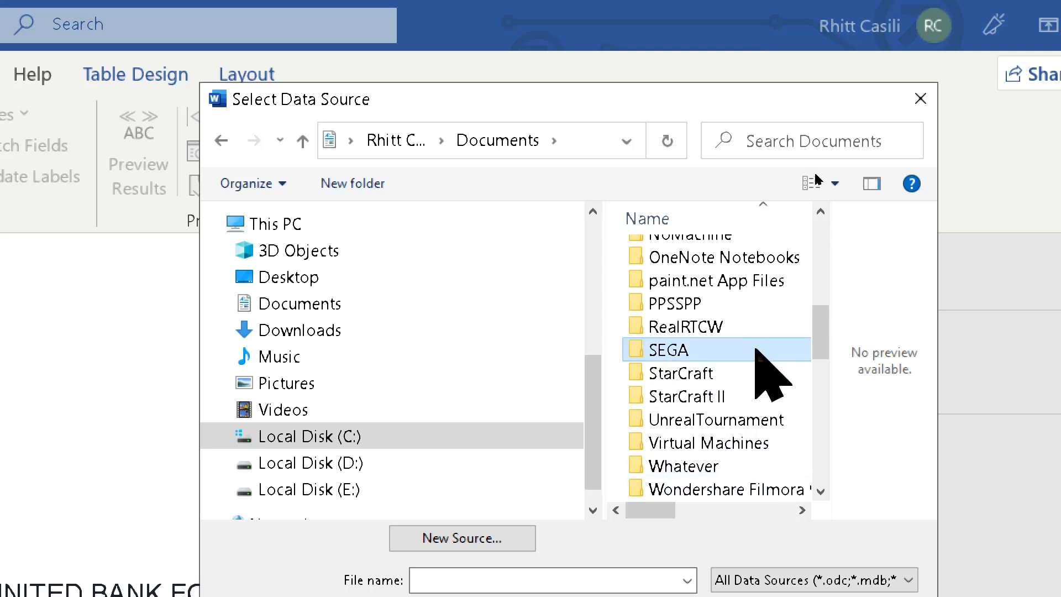
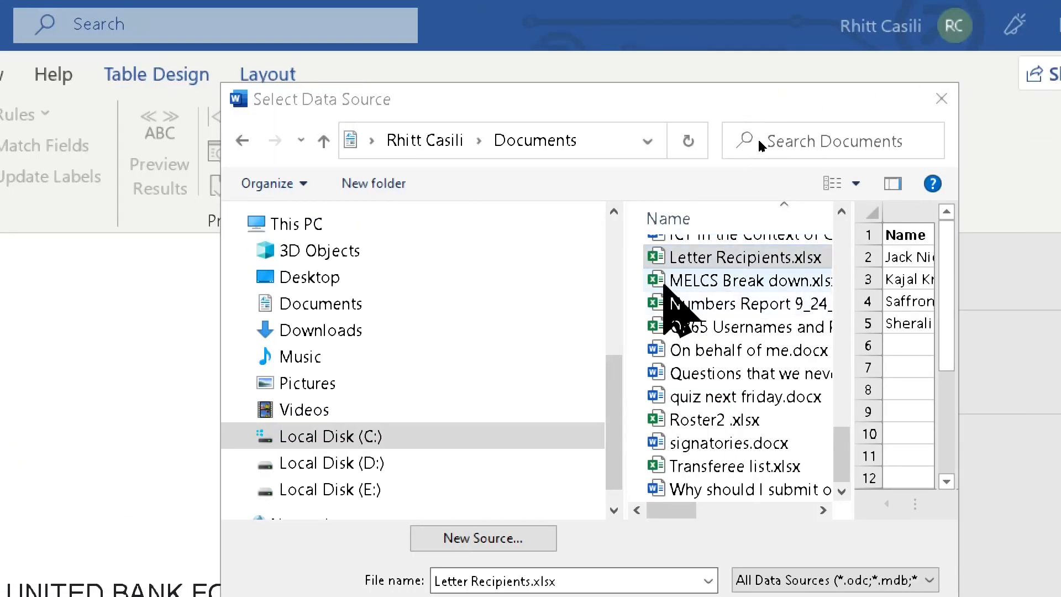
mouse_move(688, 499)
left_mouse_down()
mouse_move(697, 498)
mouse_move(669, 492)
left_mouse_up()
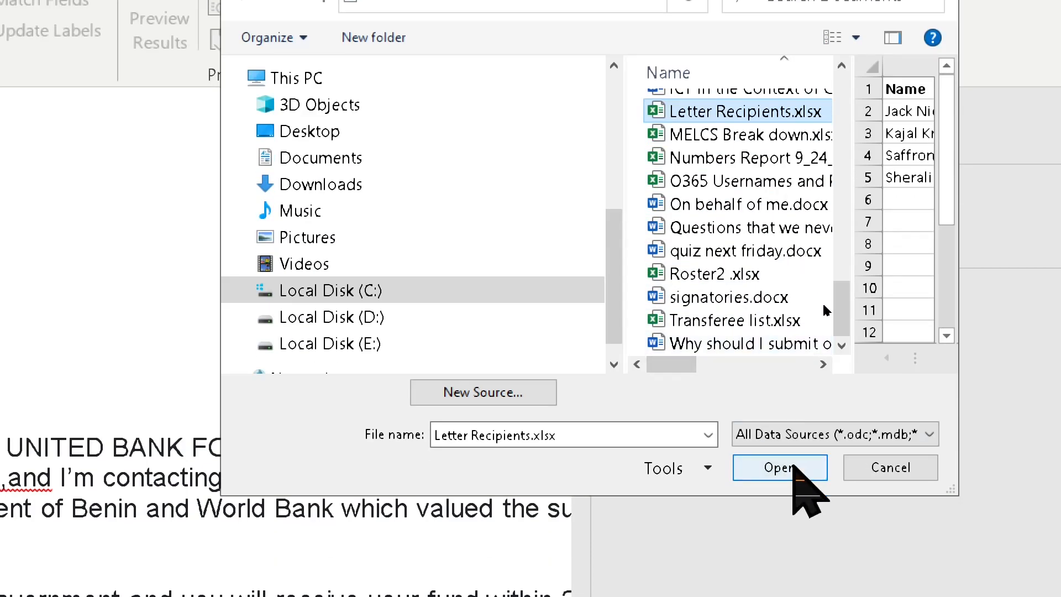
left_click(790, 473)
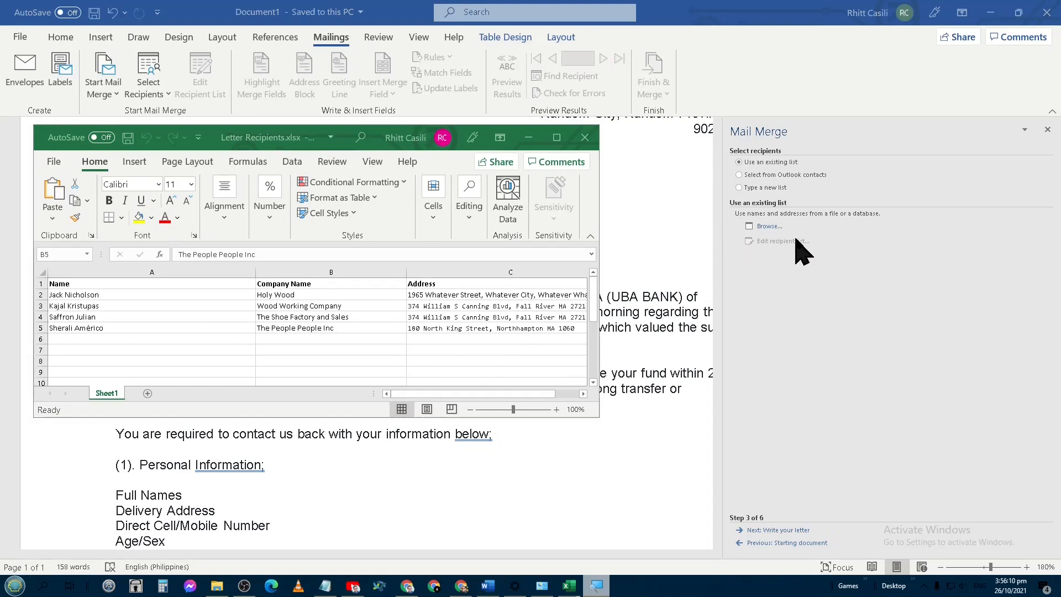
Use the Sheet1$ table with its first row as column headers, fit the Name column's width and accept all recipients.
left_click(769, 226)
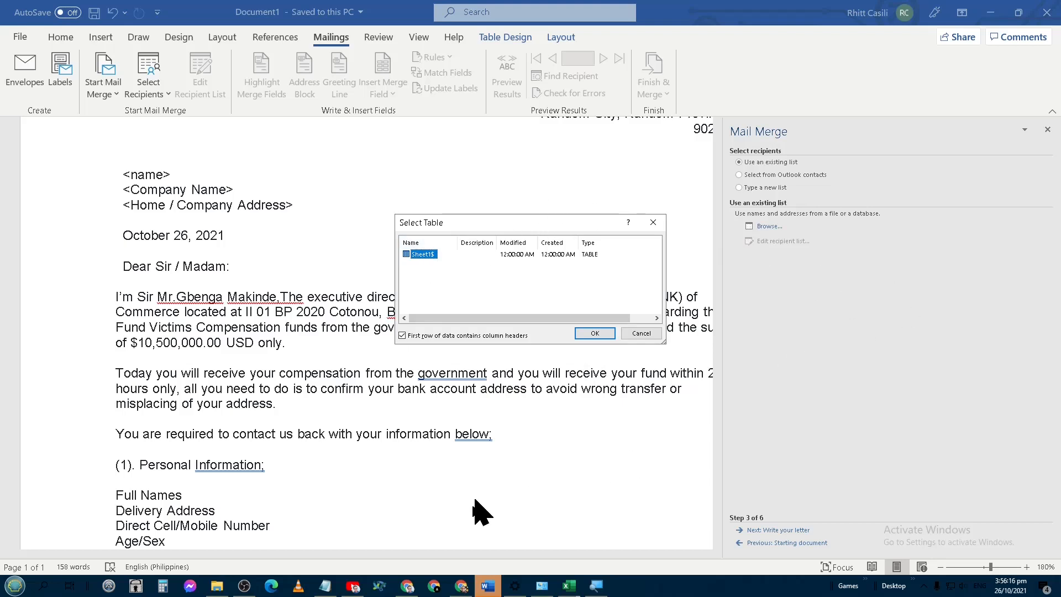
key("super+plus")
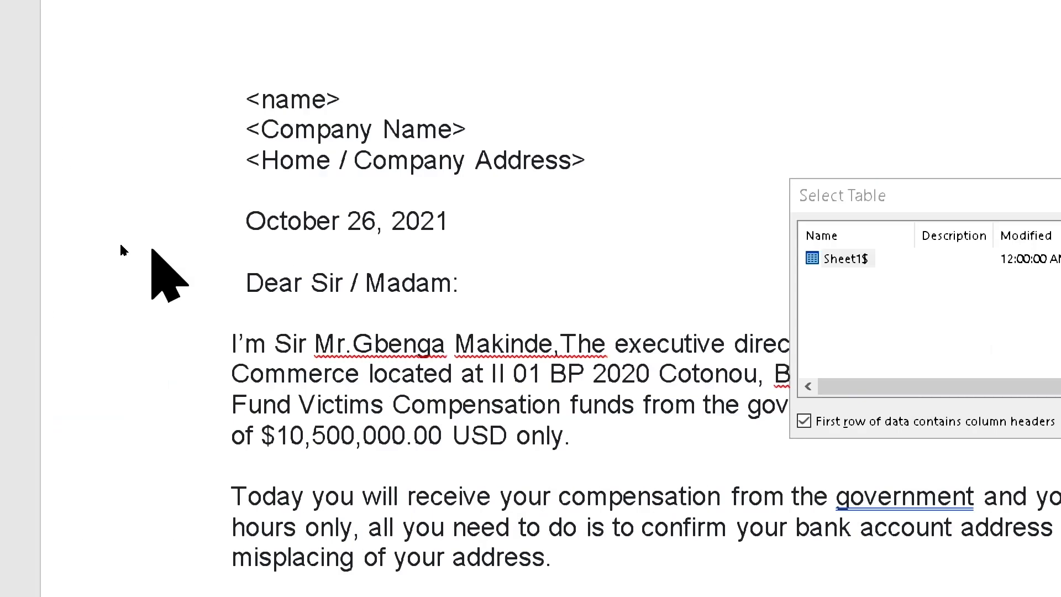
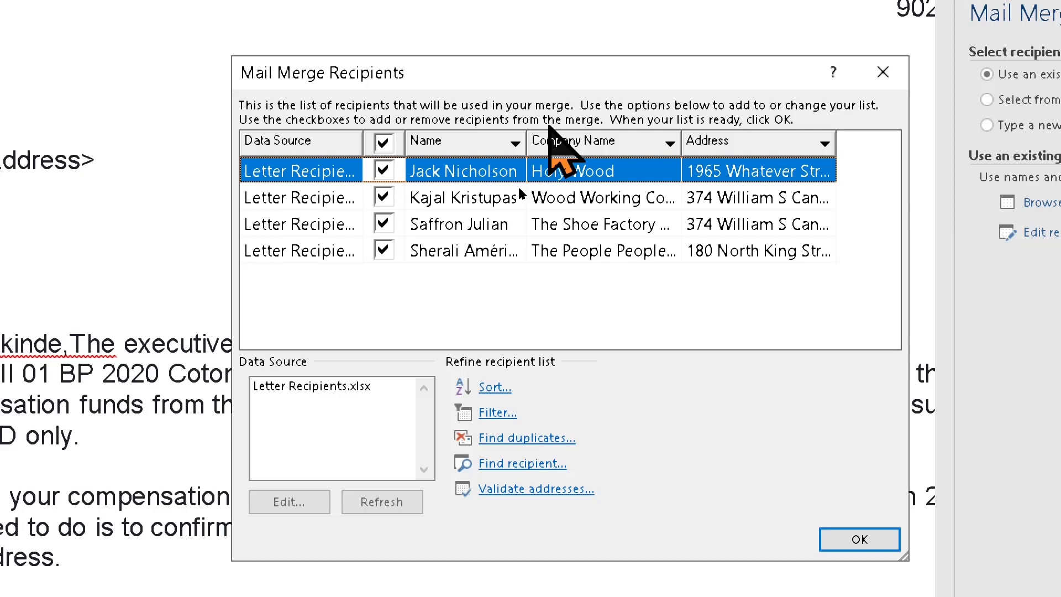
double_click(528, 142)
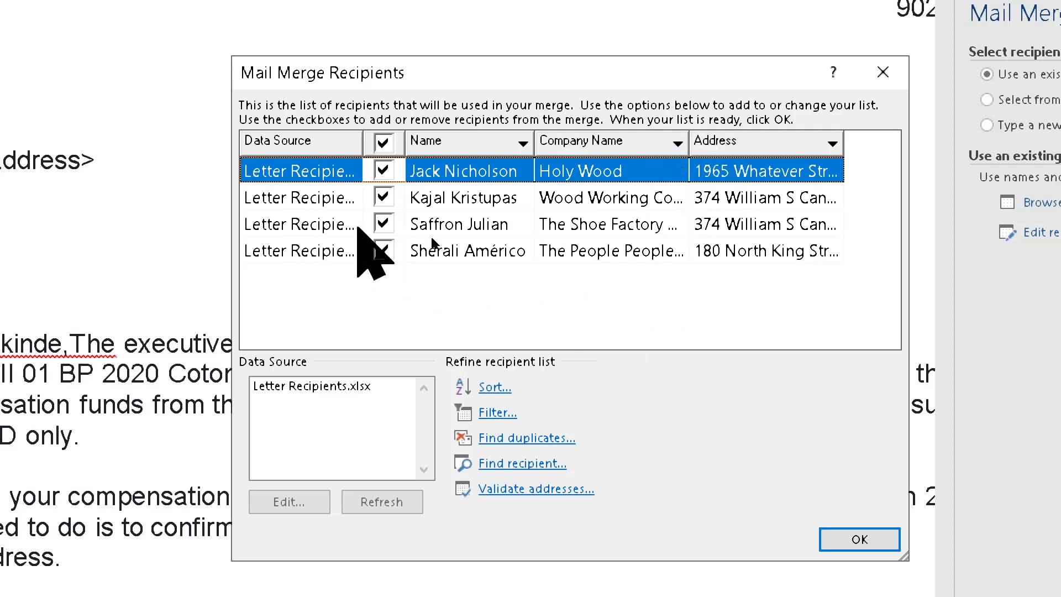
left_click(476, 197)
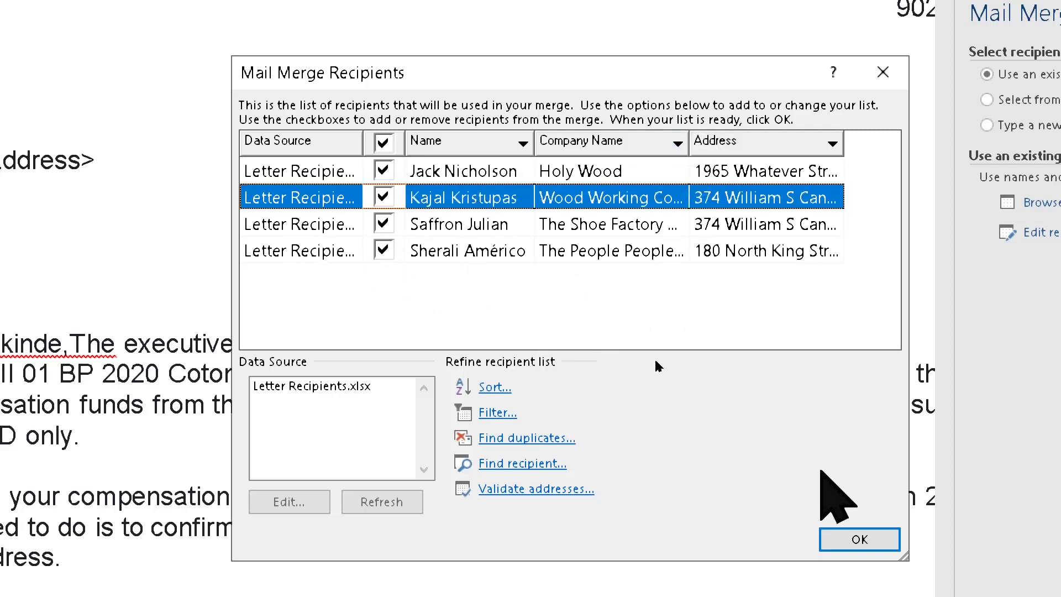
left_click(859, 539)
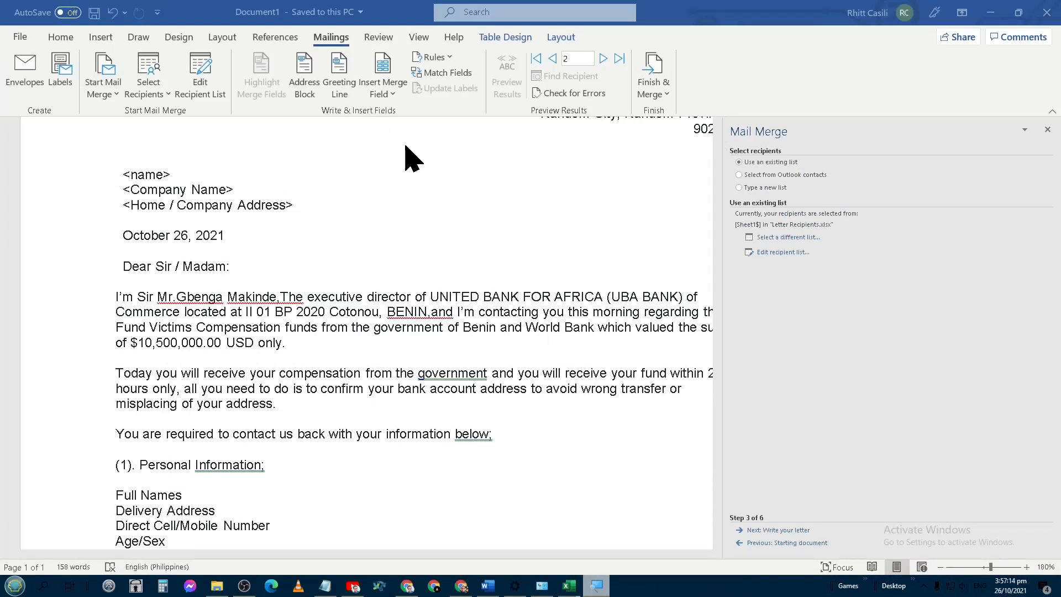
Compare the available merge fields with the Name, Company Name and Address column headers of Letter Recipients.xlsx in Excel, and return to the Word letter.
left_click(218, 174)
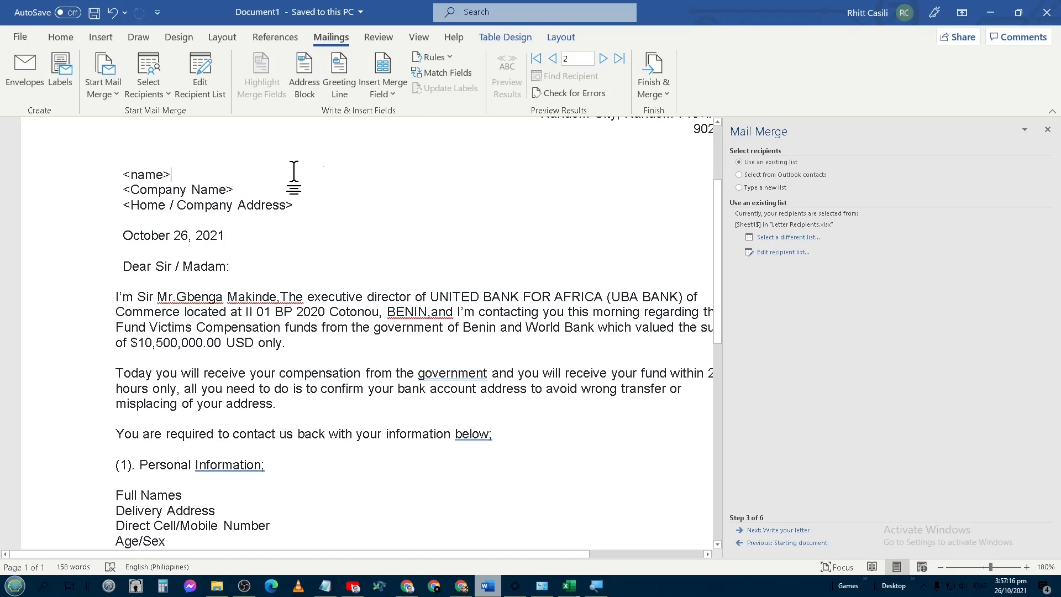
left_click(394, 99)
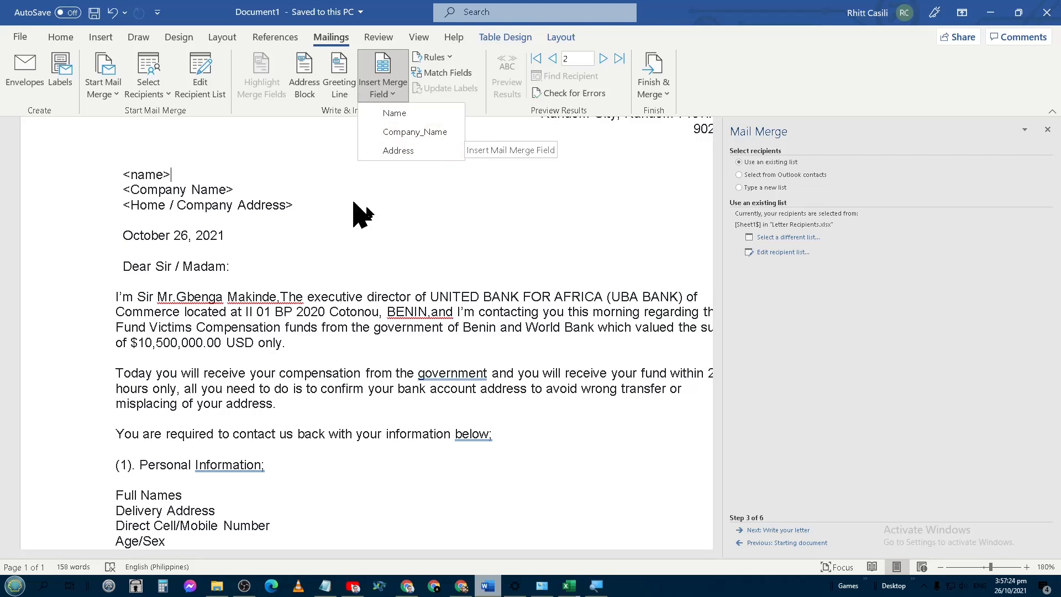
left_click(641, 394)
mouse_move(552, 586)
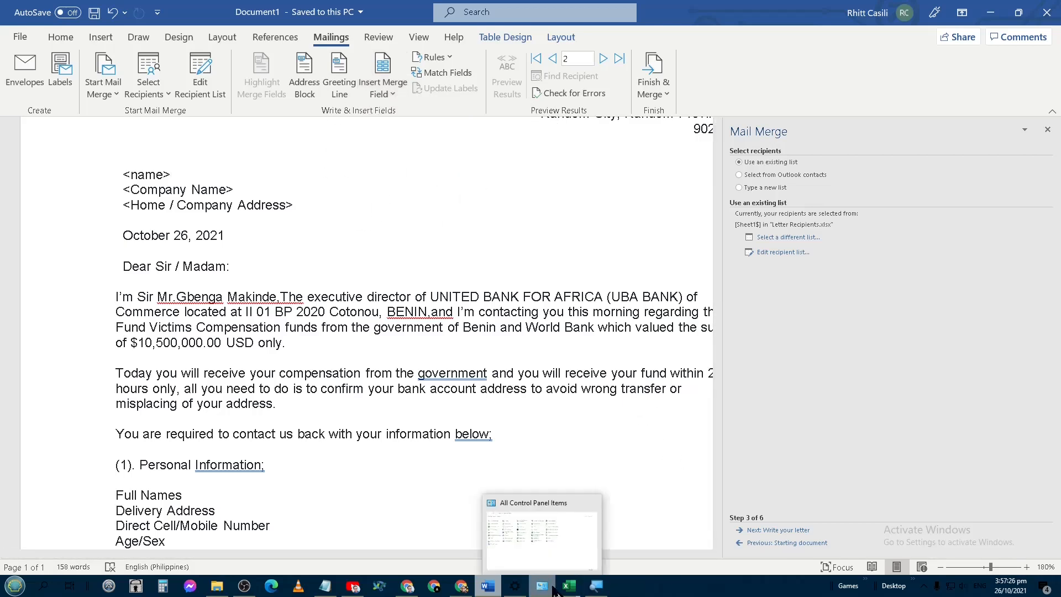
left_click(796, 547)
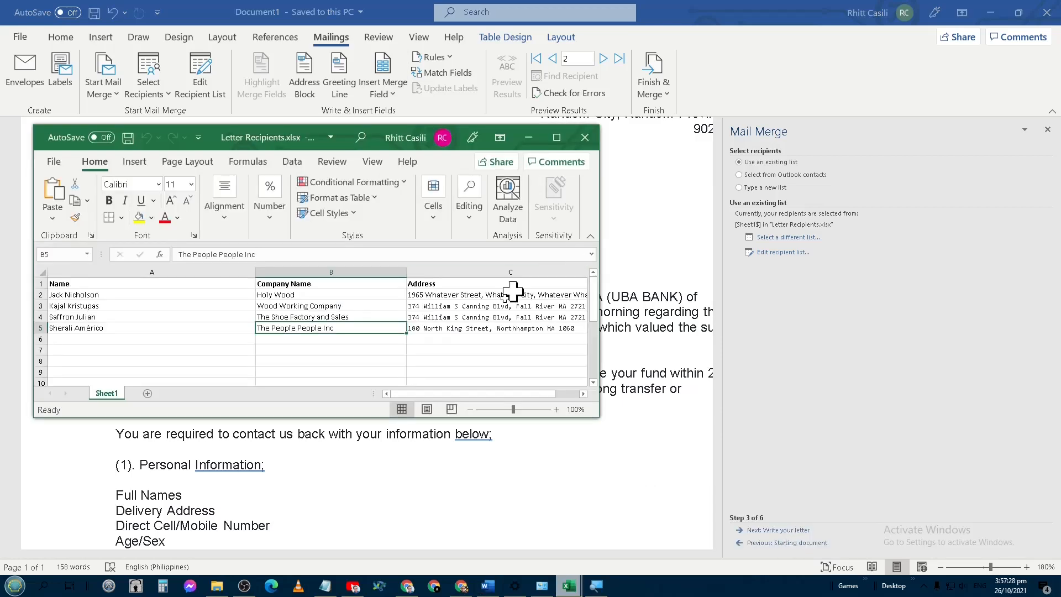
left_click(90, 283)
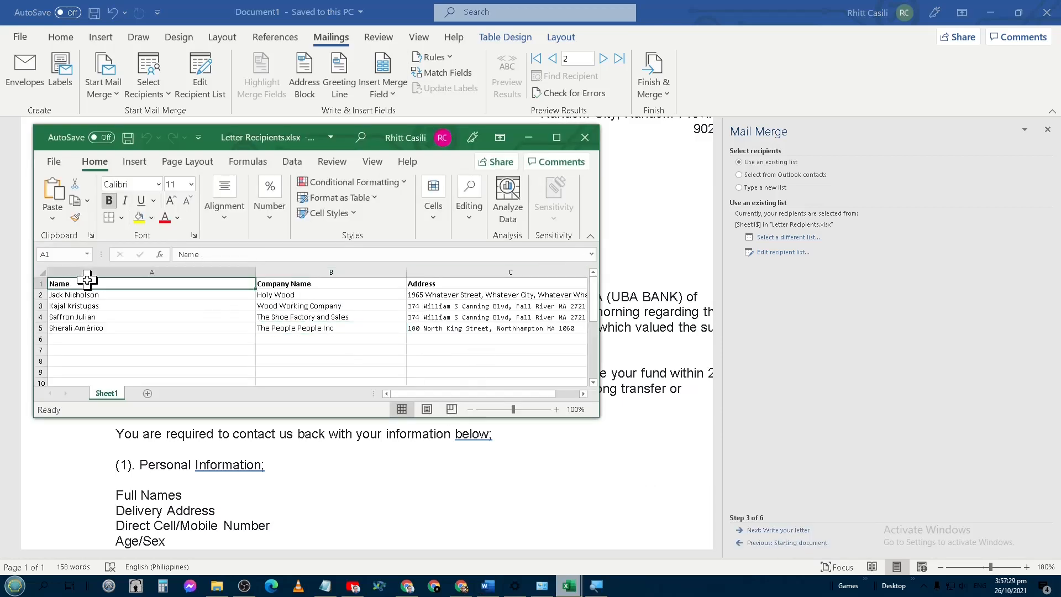
left_click(292, 281)
left_click(464, 282)
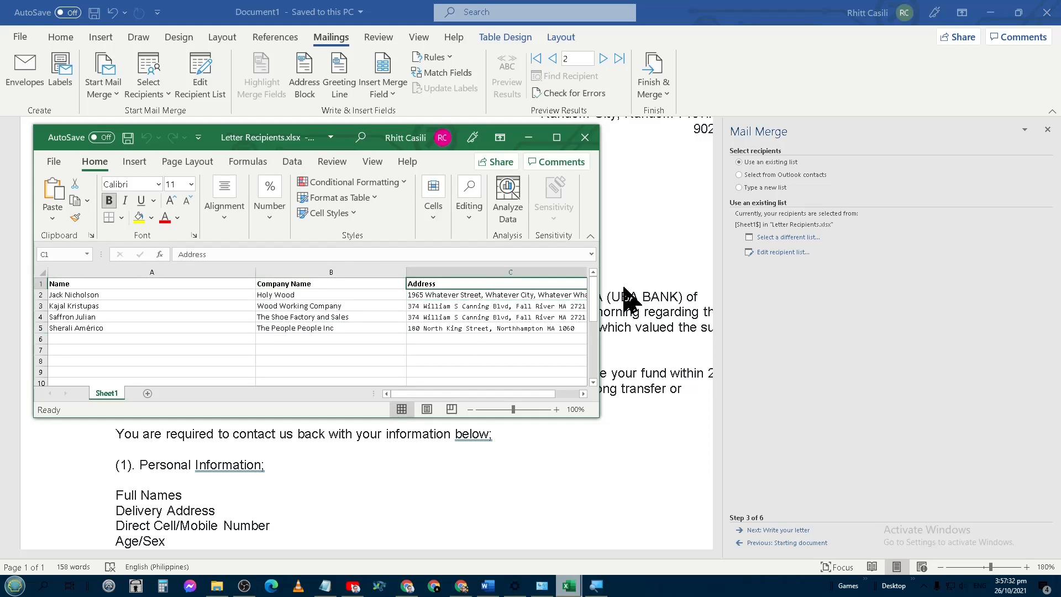
left_click(628, 298)
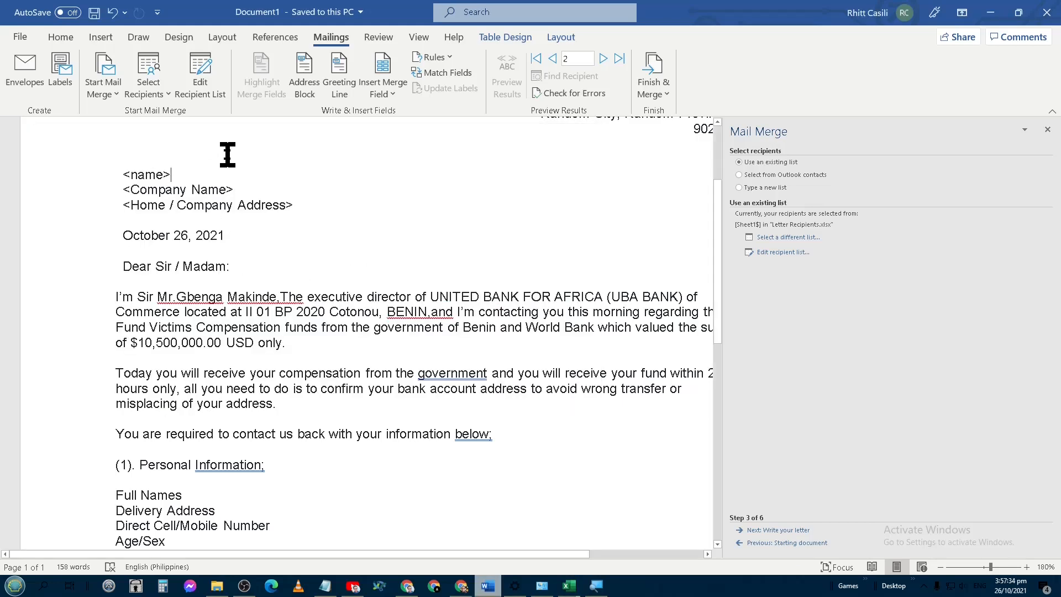
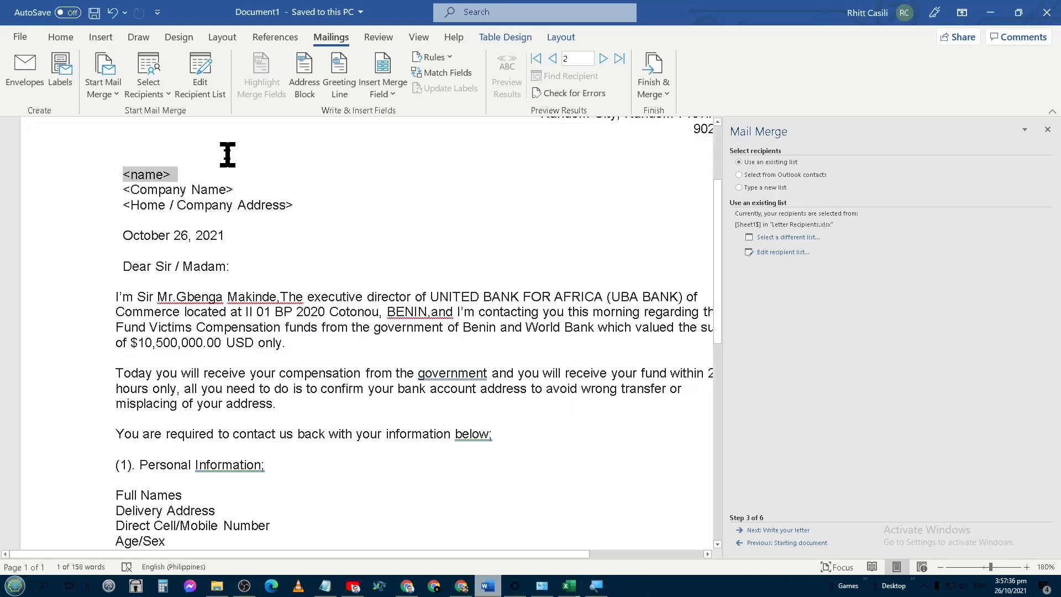
Insert the Name, Company_Name and Address merge fields directly after their matching placeholders in the letter's recipient block.
left_click(215, 165)
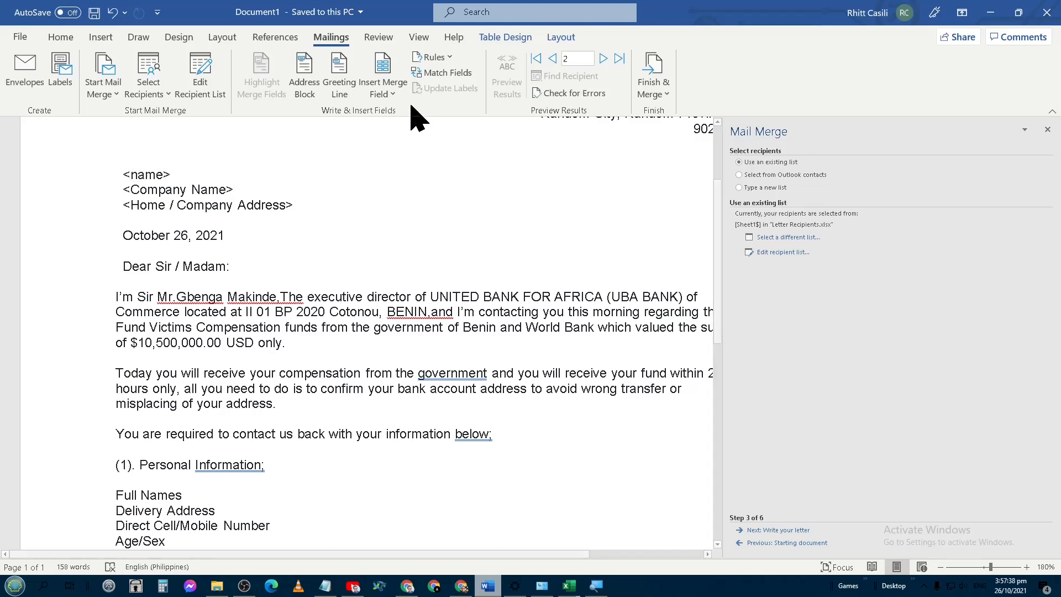
left_click(383, 95)
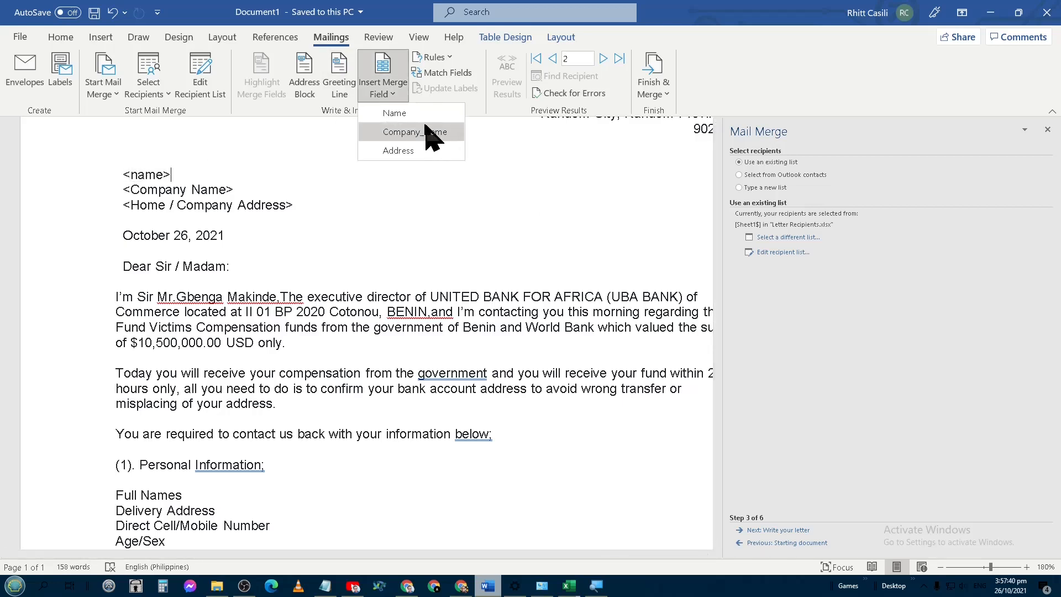
left_click(416, 118)
left_click(259, 189)
left_click(381, 95)
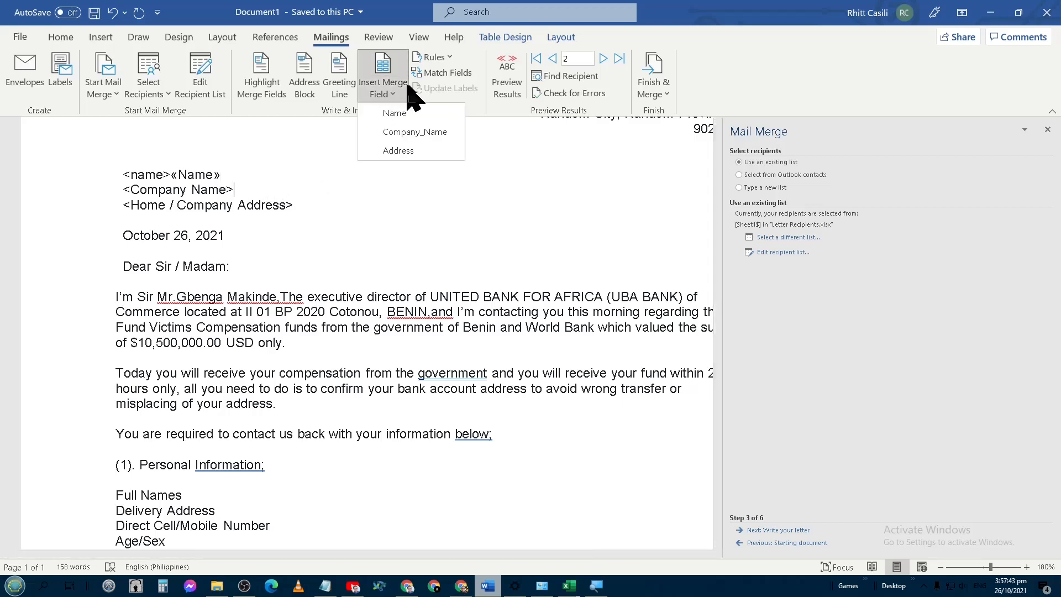
left_click(426, 132)
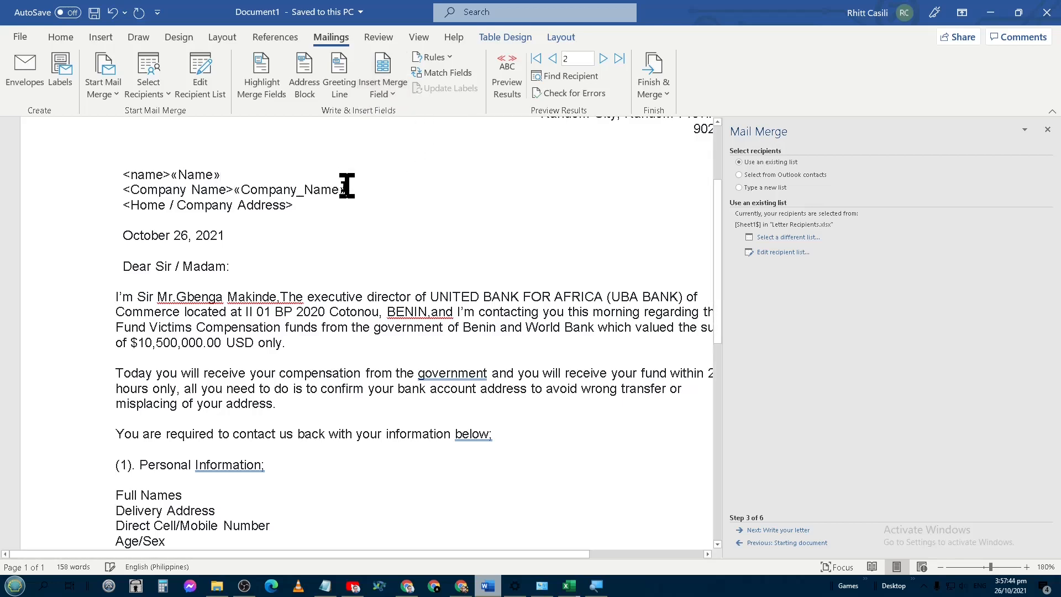
left_click(402, 95)
left_click(405, 152)
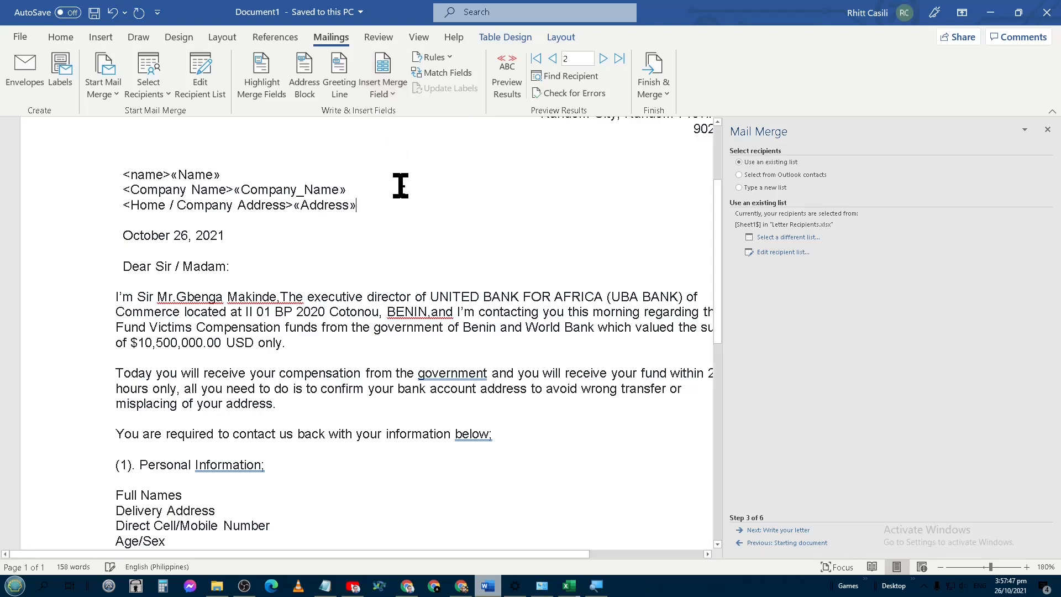
Delete the placeholder text <Home / Company Address> in front of the Address merge field.
left_click(289, 209)
key("Left")
key("Right")
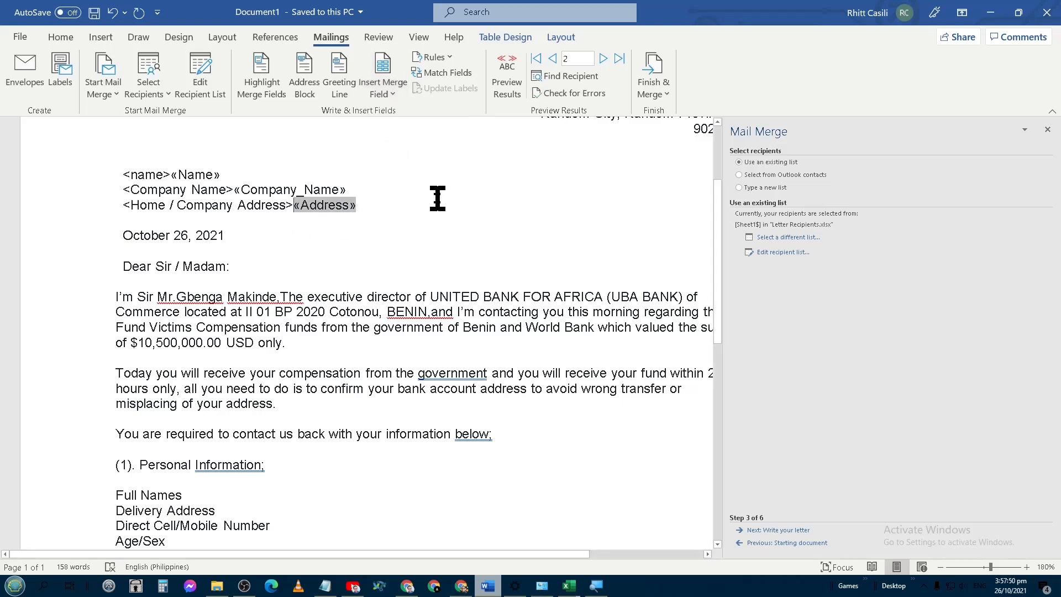
key("shift+Home")
key("Delete")
Delete the placeholder text <Company Name> in front of the Company_Name merge field.
key("Up")
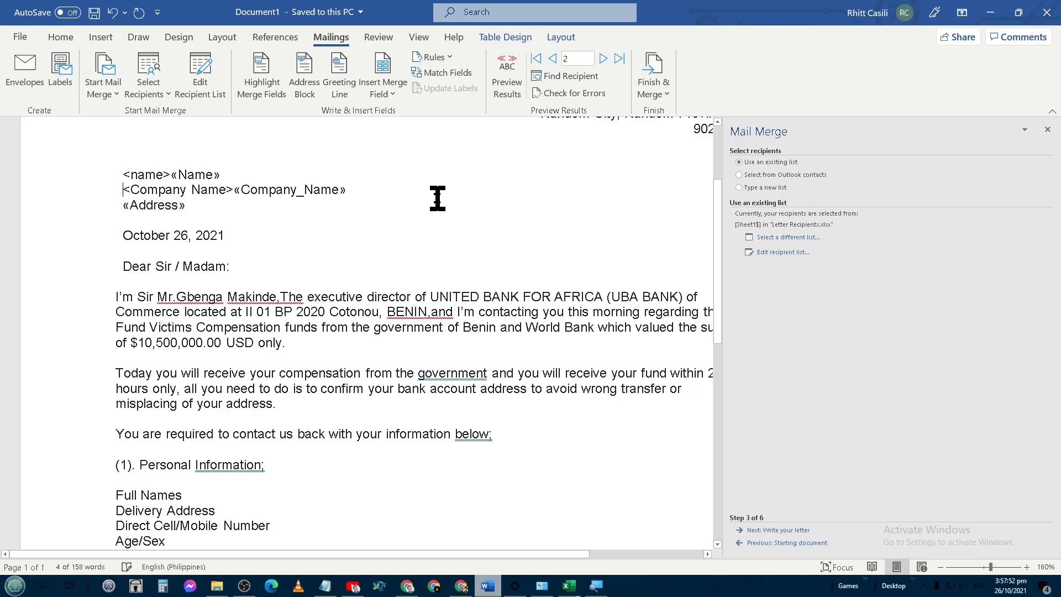
key("ctrl+shift+Right")
key("ctrl+shift+Right")
key("ctrl+shift+Right")
key("ctrl+shift+Left")
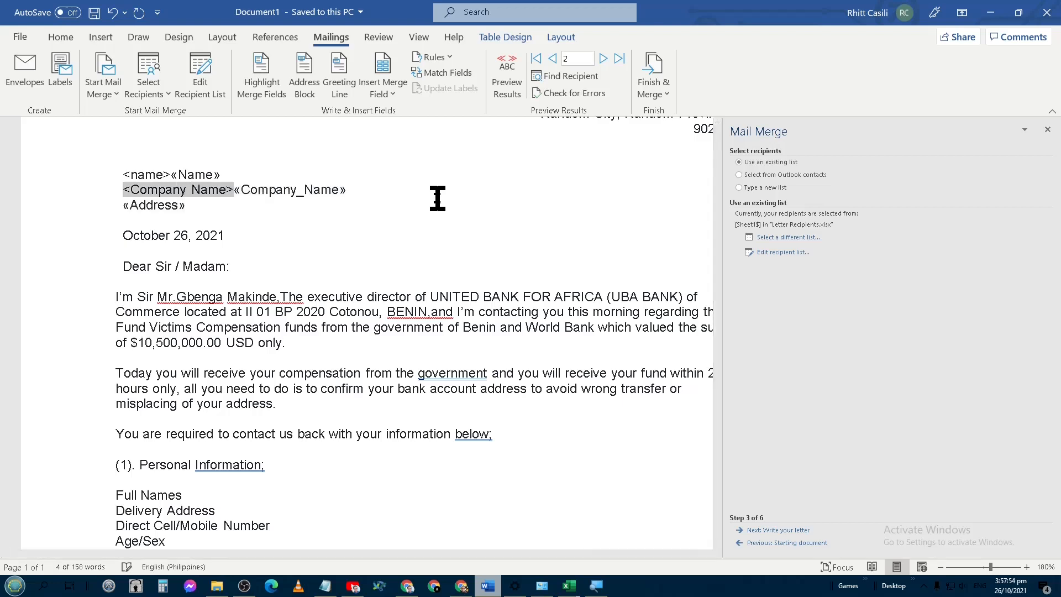
key("Delete")
Delete the placeholder text <name> in front of the Name merge field.
key("Up")
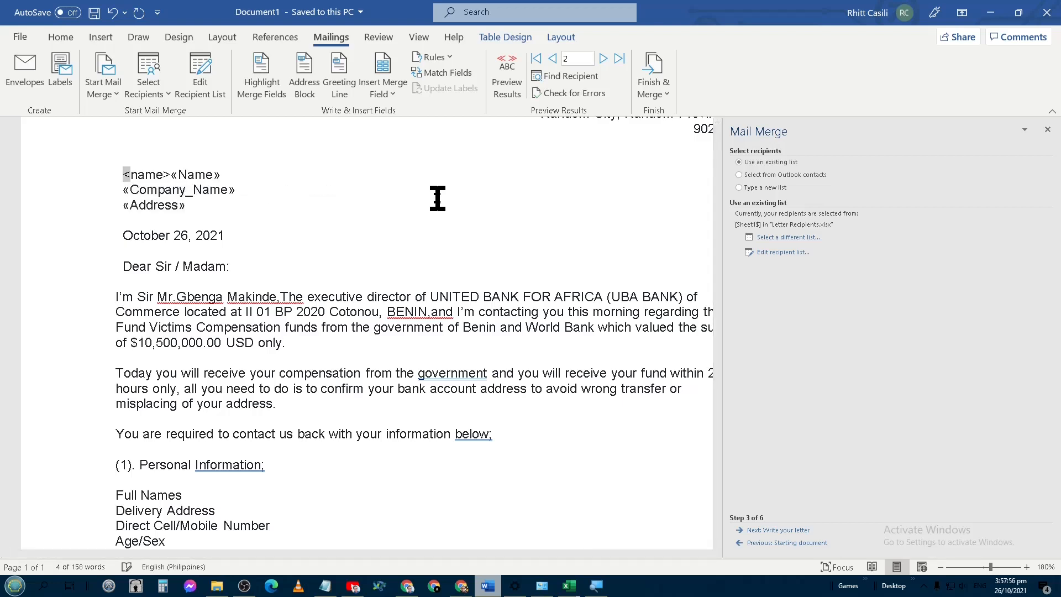
key("ctrl+shift+Right")
key("ctrl+shift+Right")
key("ctrl+shift+Right")
key("ctrl+shift+Left")
key("Delete")
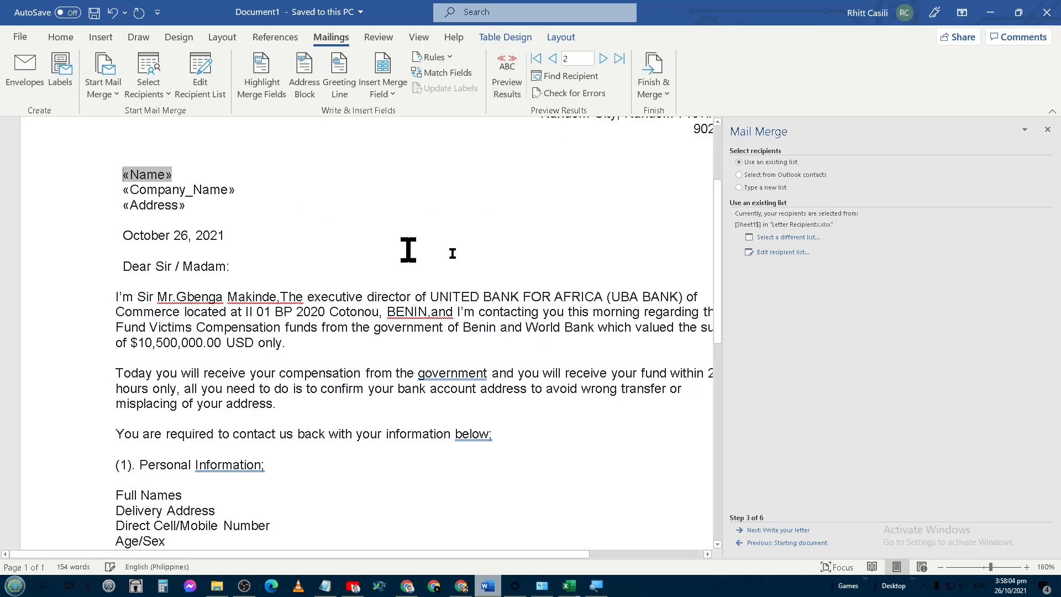
Preview the merge results to check the recipient's details in the letter.
left_click(513, 93)
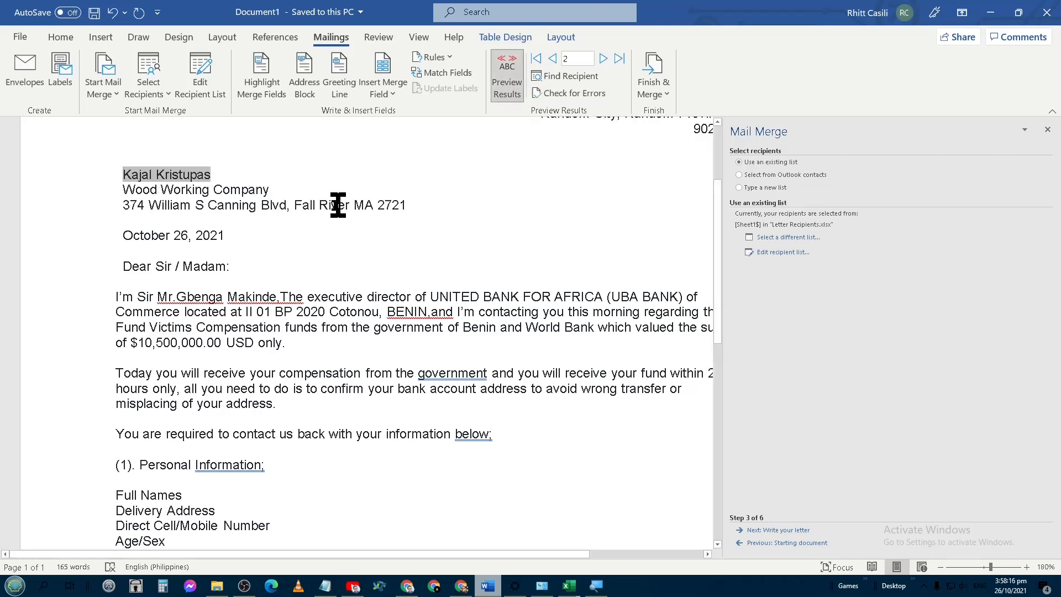
left_click(249, 171)
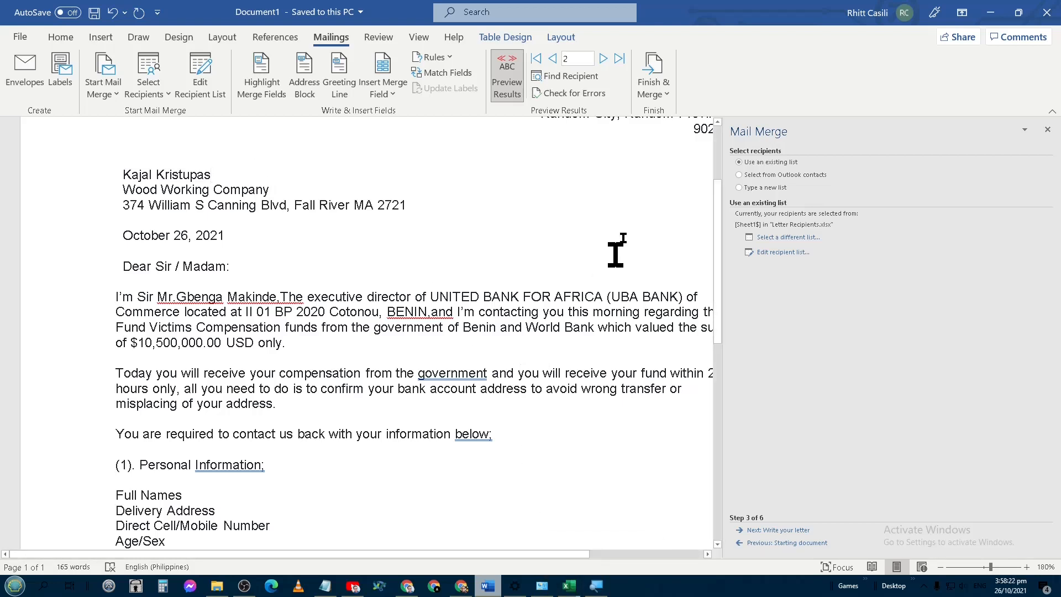
Snap the Word window to one half of the screen and place the Documents File Explorer window beside it.
left_click_drag(771, 14, 3, 243)
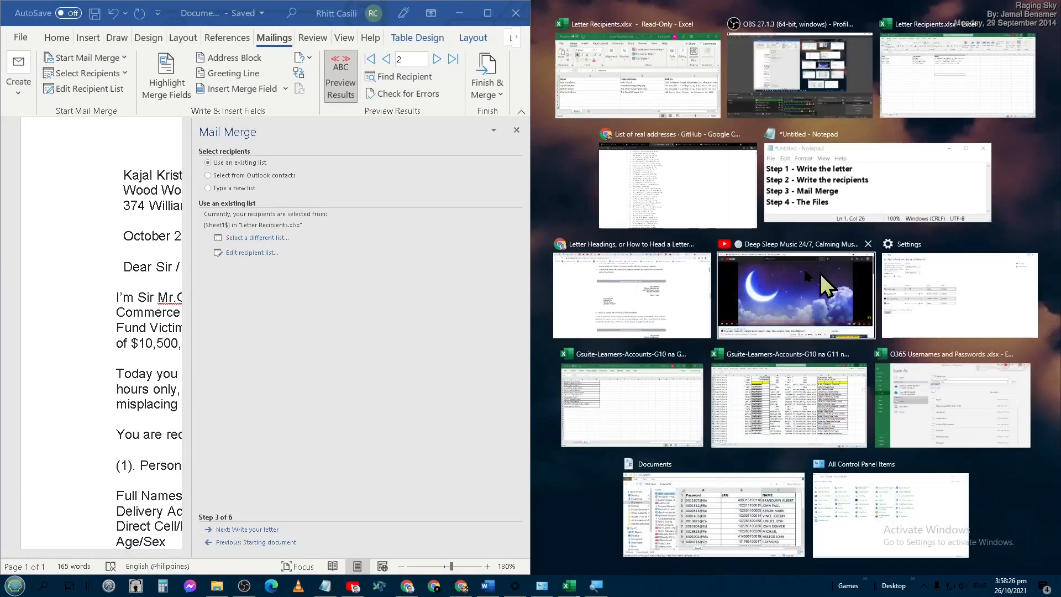
mouse_move(408, 584)
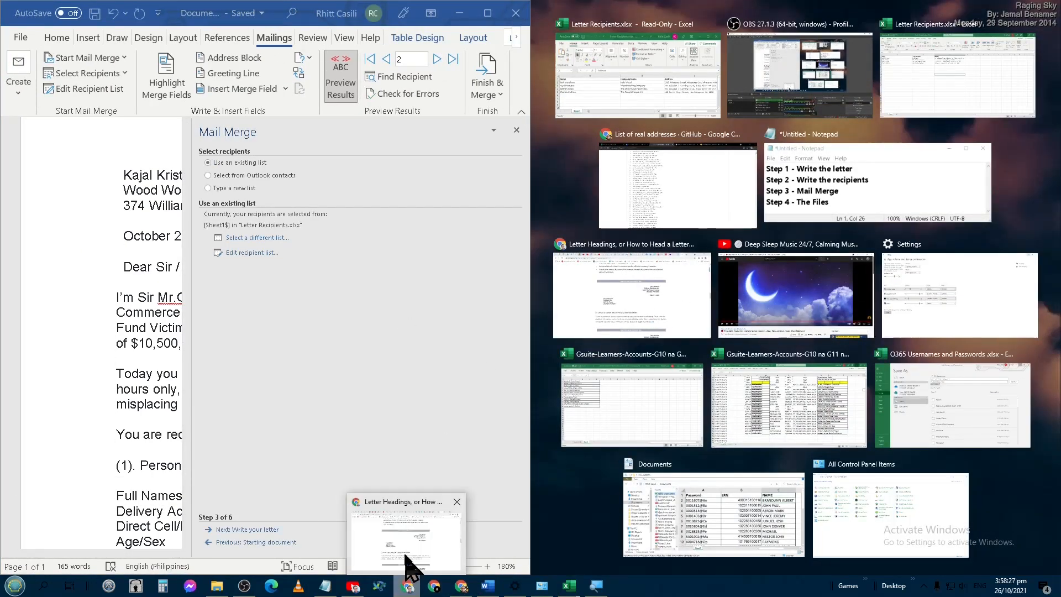
left_click(732, 528)
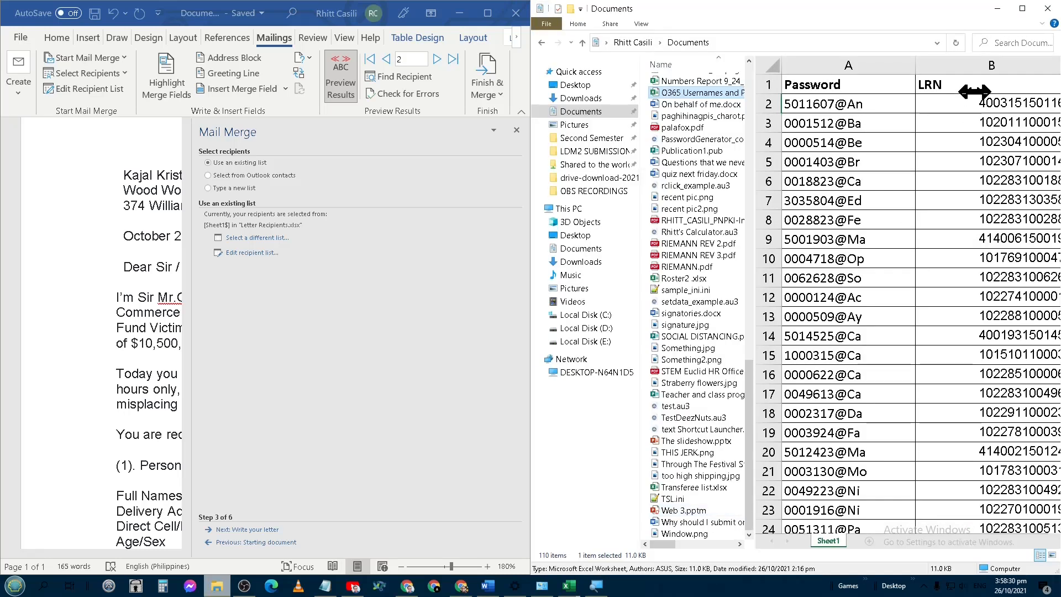
Minimize the Documents folder window and snap the Letter Recipients.xlsx workbook beside the Word letter.
left_click(1000, 9)
left_click(552, 342)
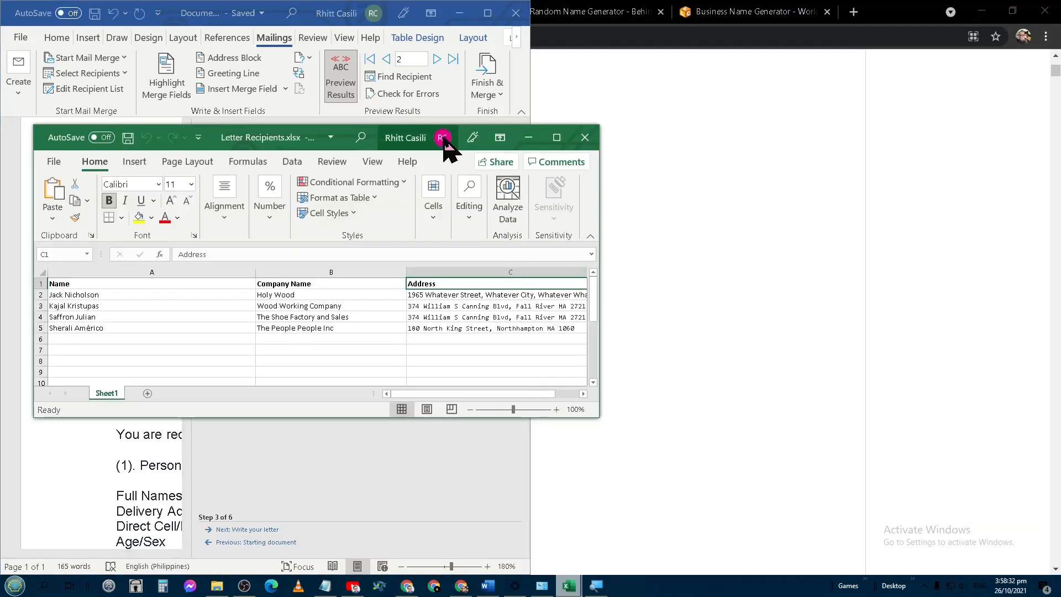
left_click_drag(348, 138, 1058, 194)
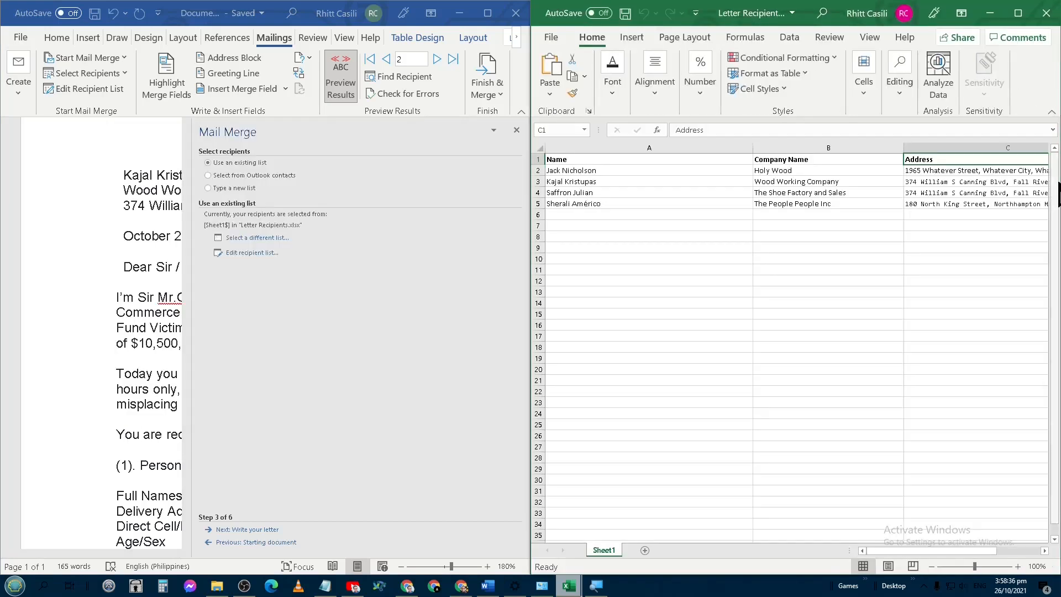
Select the second recipient's name in cell A3 of the workbook and close the letter's Mail Merge pane.
left_click(668, 237)
left_click(588, 200)
left_click(592, 180)
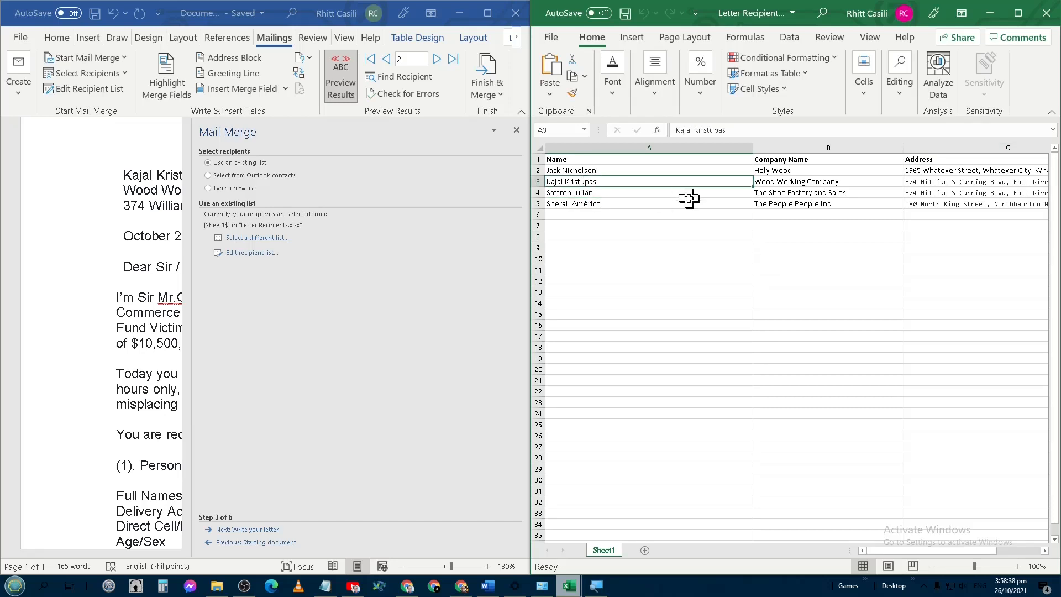
left_click(59, 334)
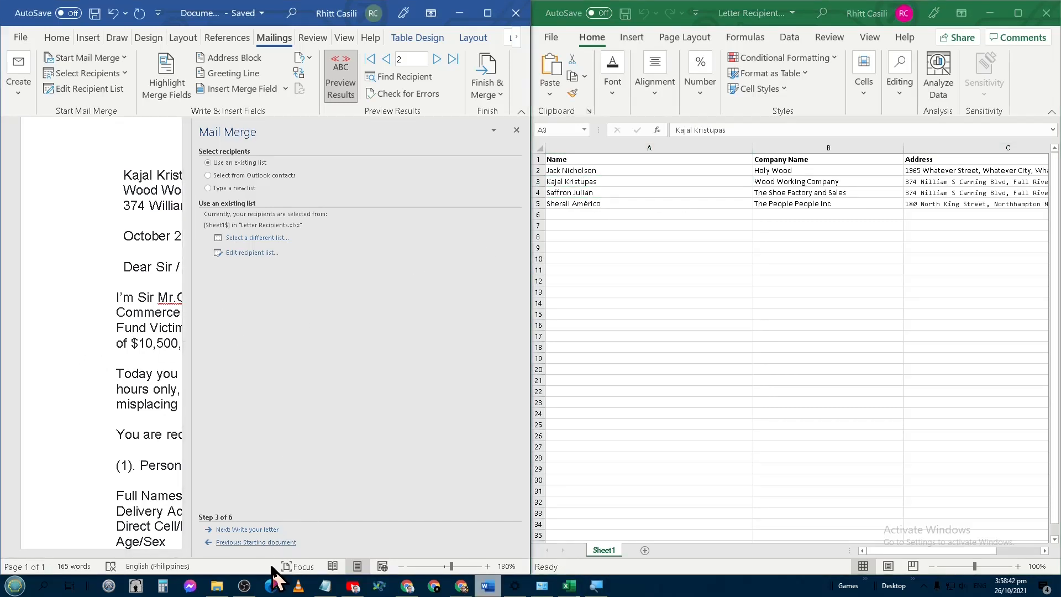
left_click(517, 130)
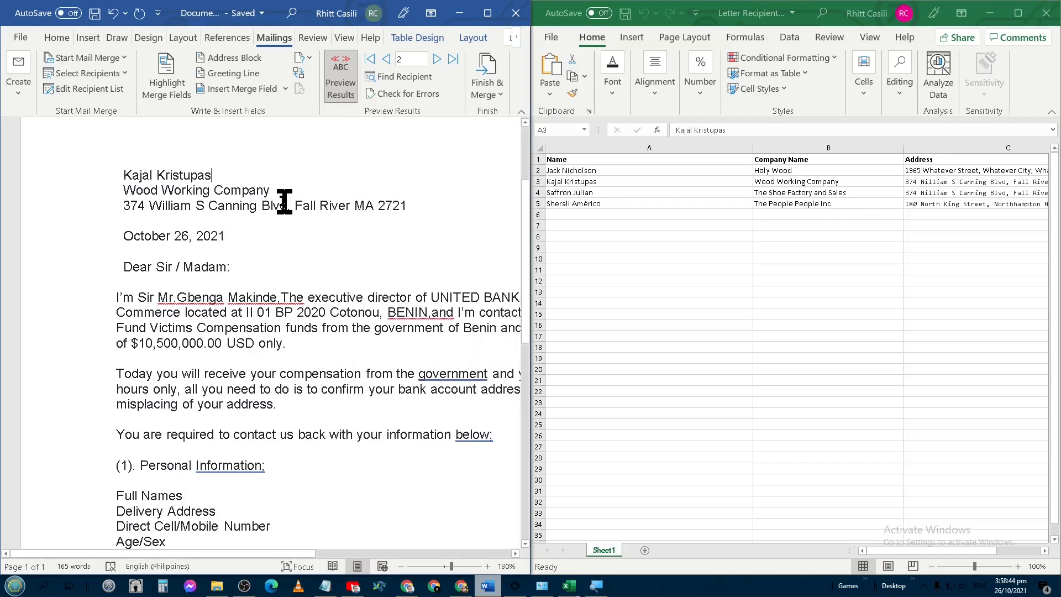
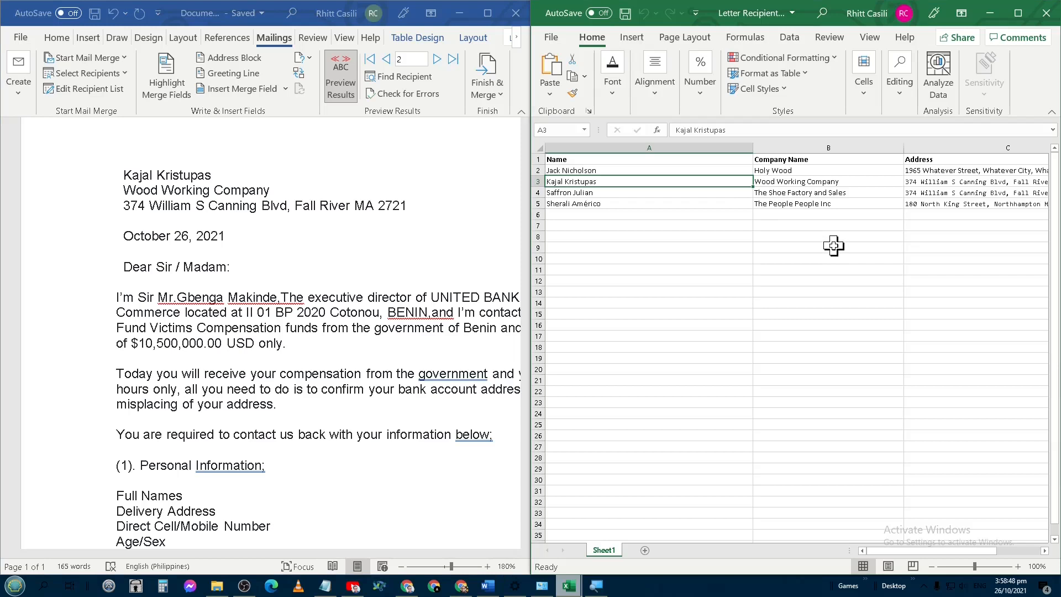
Zoom the worksheet to 400% and compare row 3's Name, Company Name and Address with the previewed letter.
scroll(834, 243, "up", 10)
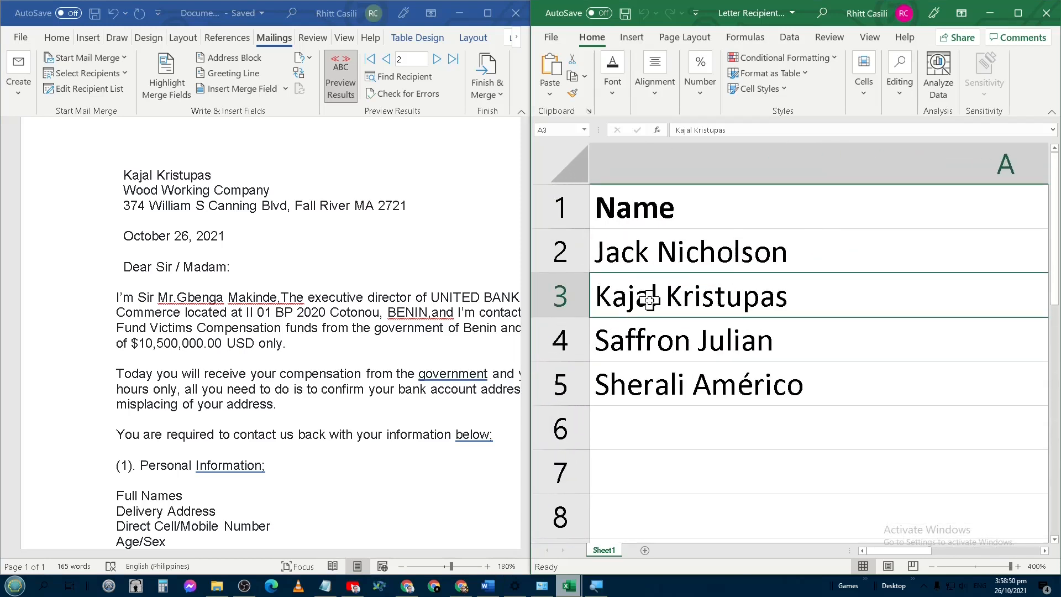
key("Right")
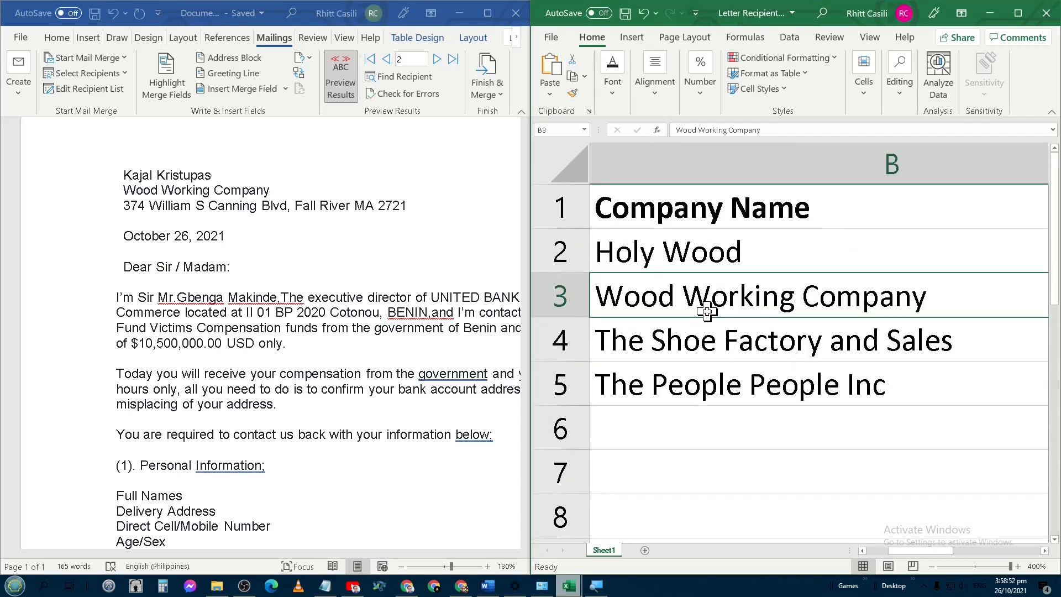
key("Right")
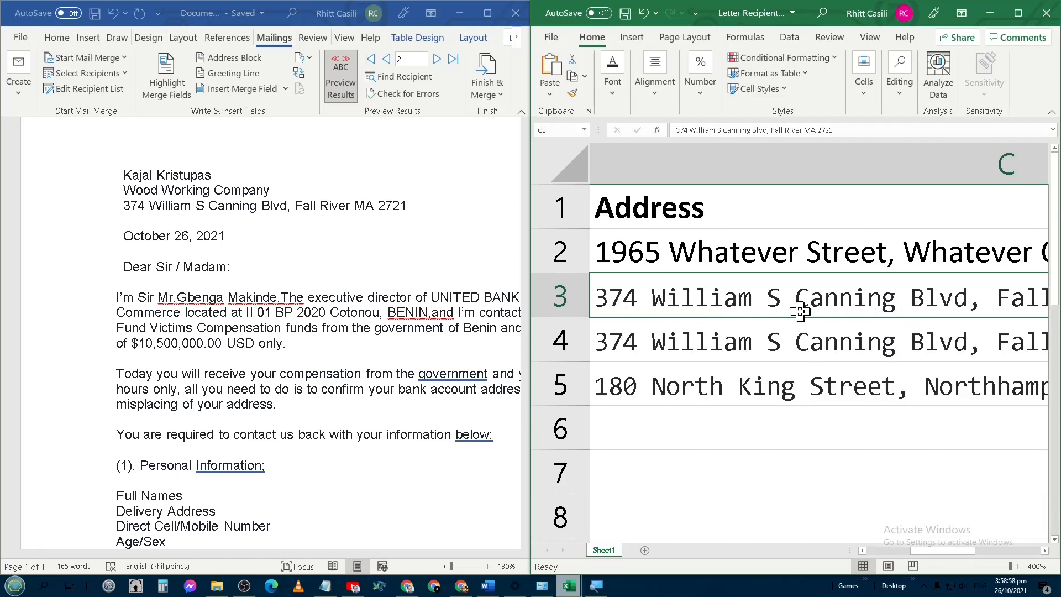
left_click(298, 200)
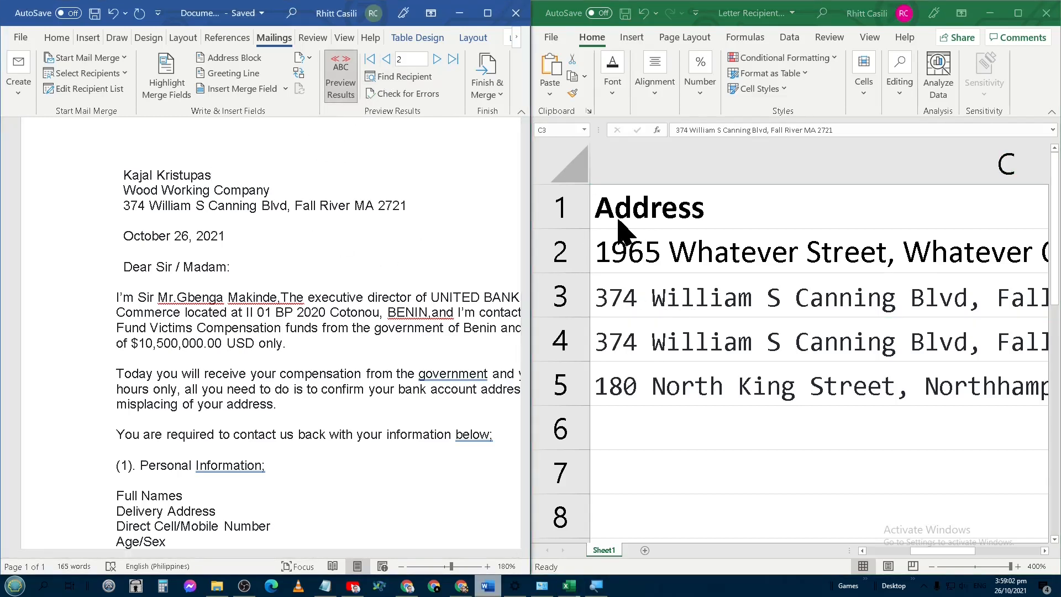
Preview the first recipient's letter and compare its name, company and address lines with row 2 of the worksheet.
left_click(650, 255)
key("Left")
key("Left")
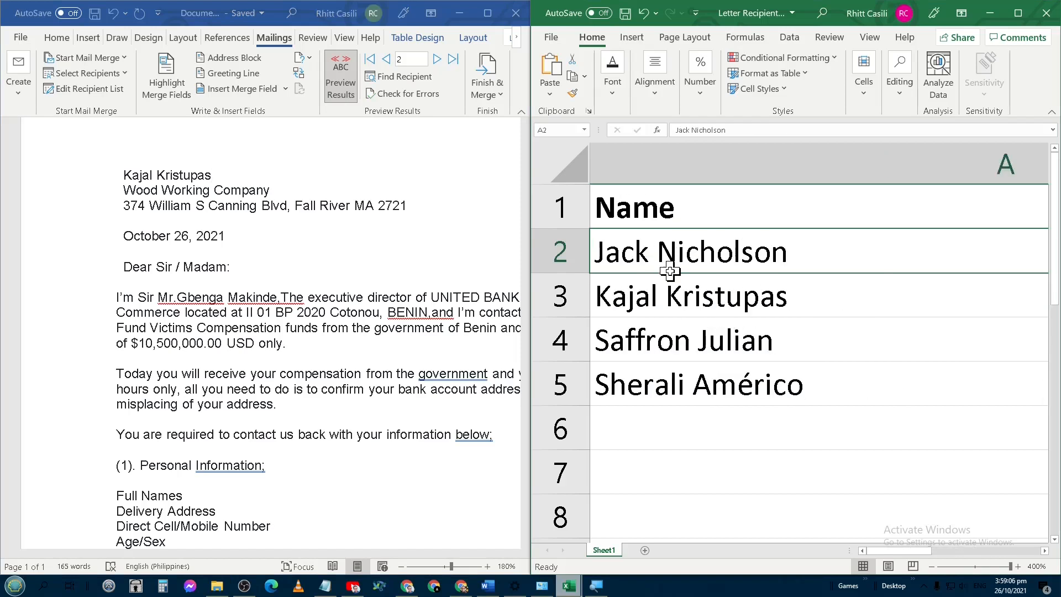
left_click(386, 59)
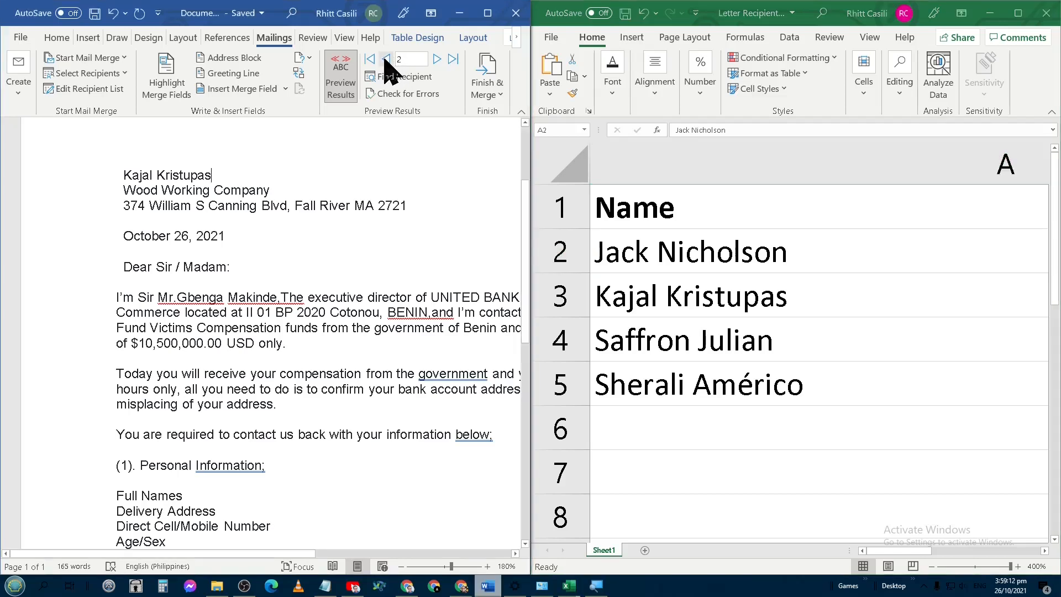
left_click(387, 60)
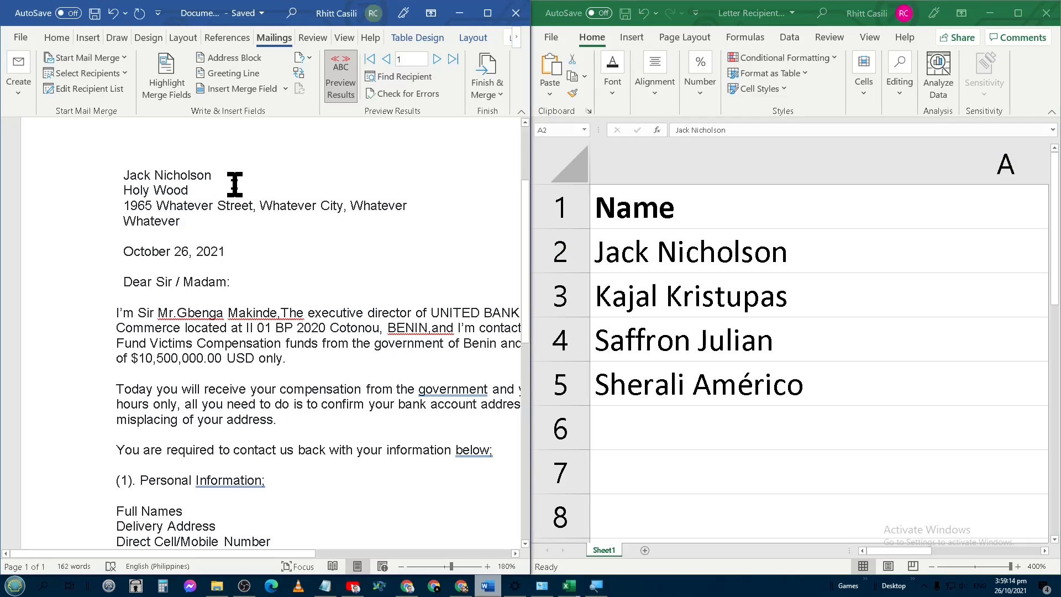
left_click(201, 189)
left_click(275, 205)
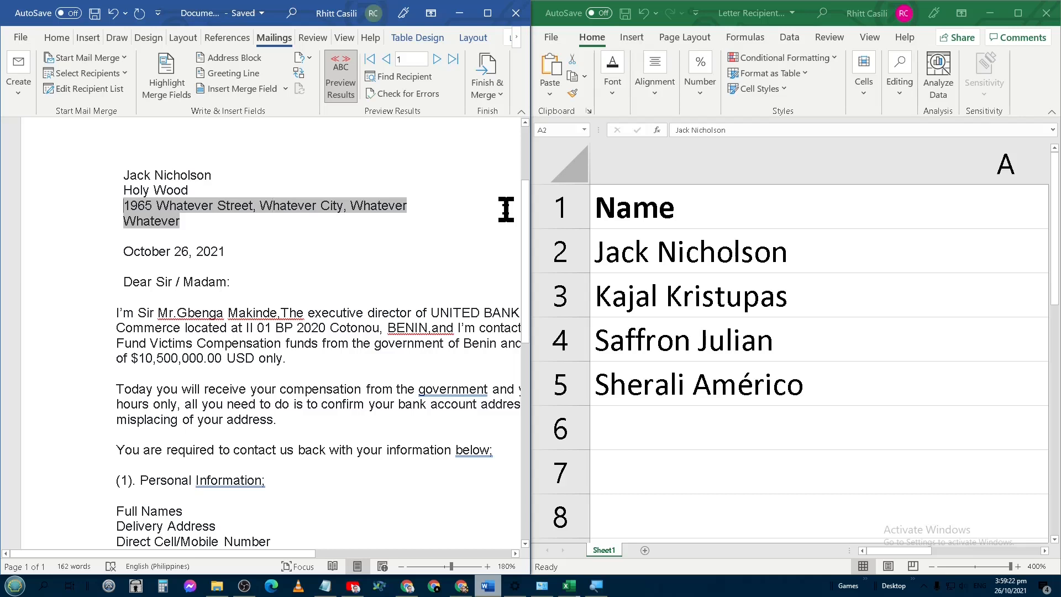
left_click(188, 214)
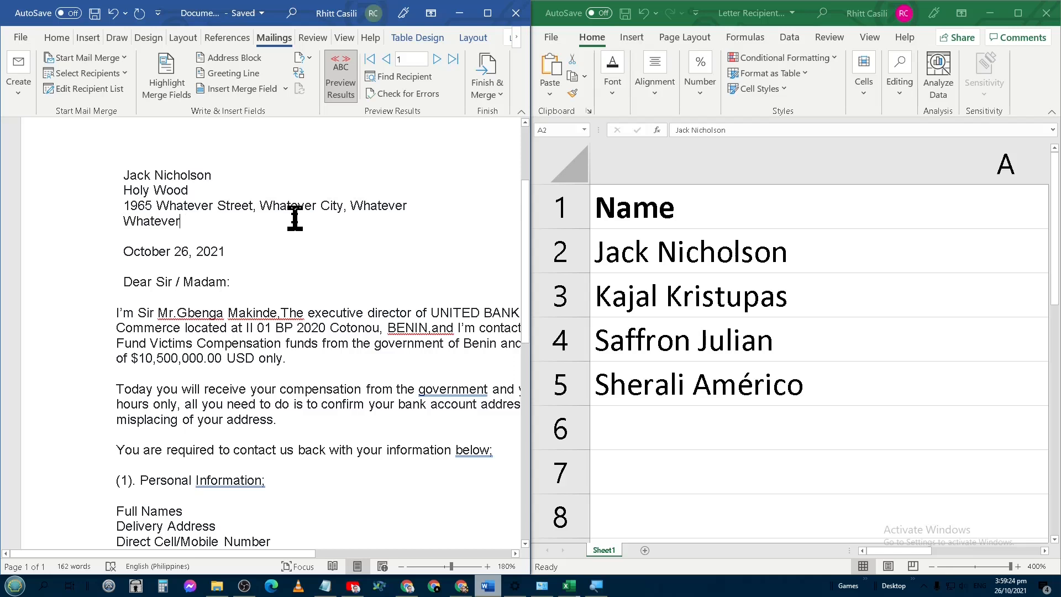
Preview the third recipient's letter and compare its name, company and address with row 4 of the worksheet.
left_click(438, 60)
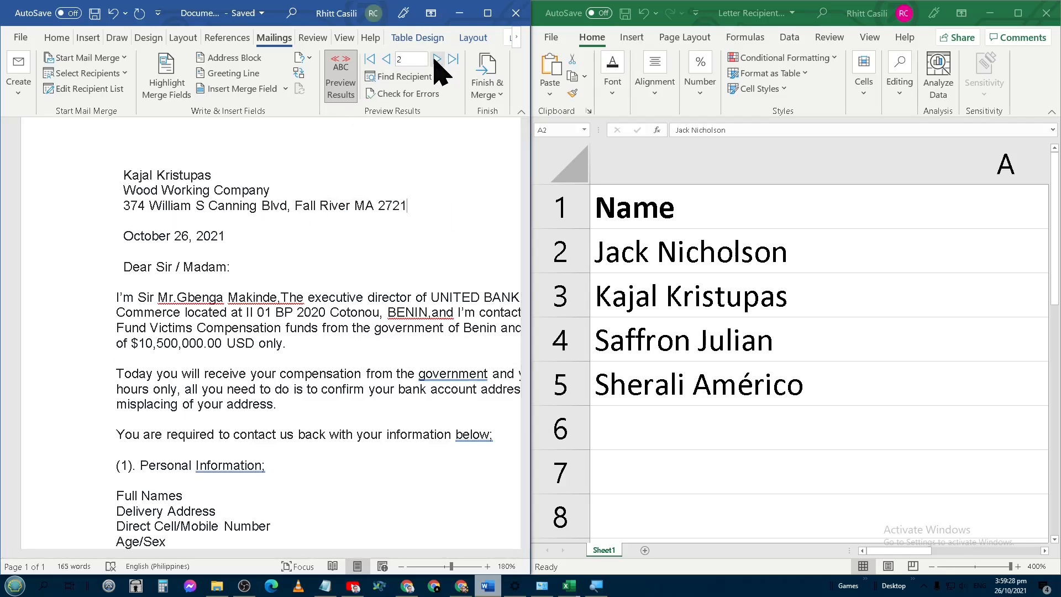
left_click(436, 59)
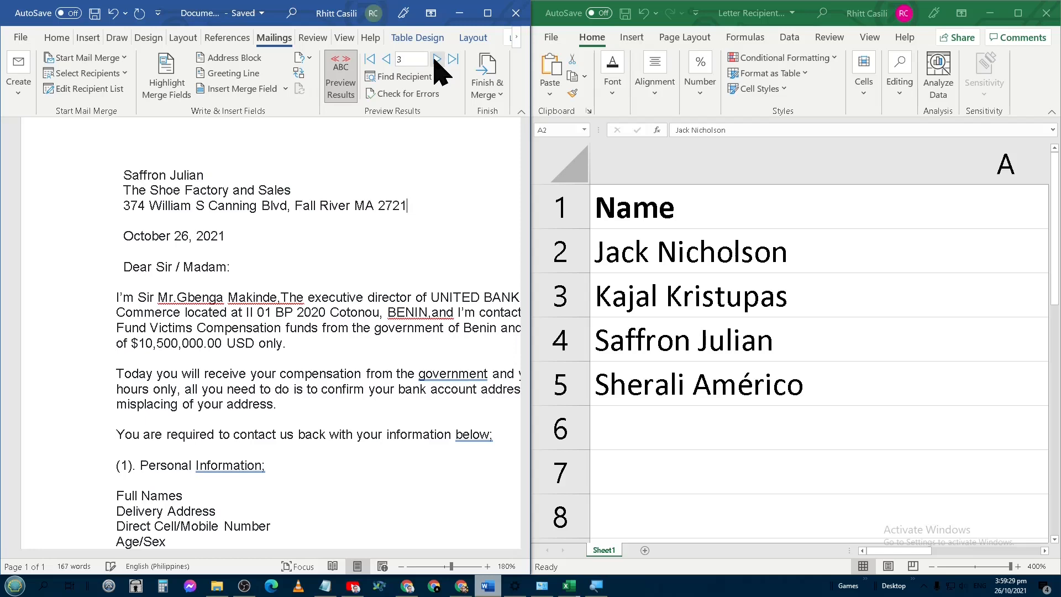
left_click(644, 341)
left_click(647, 345)
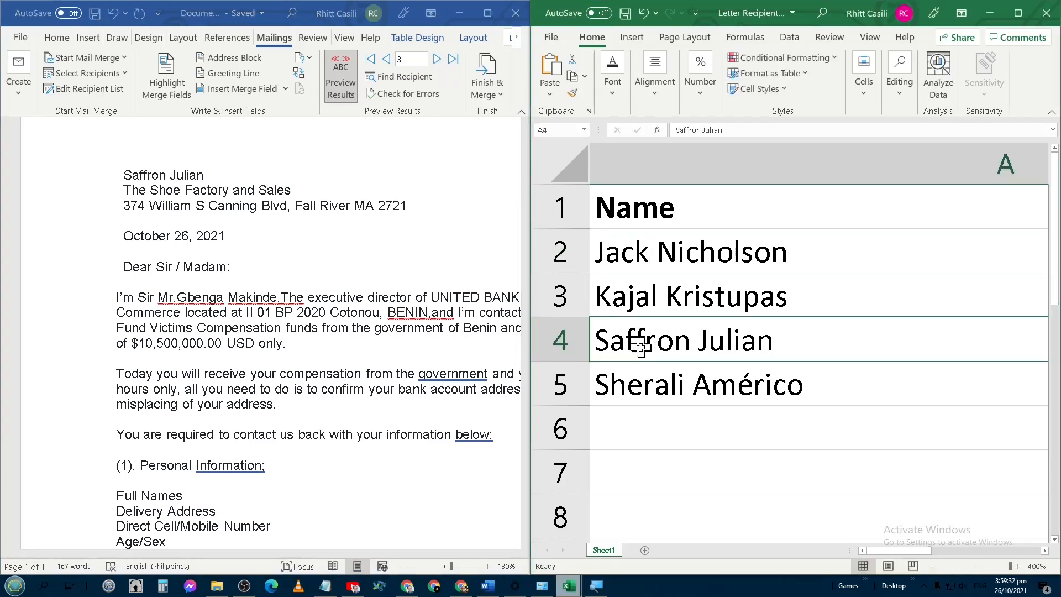
key("Right")
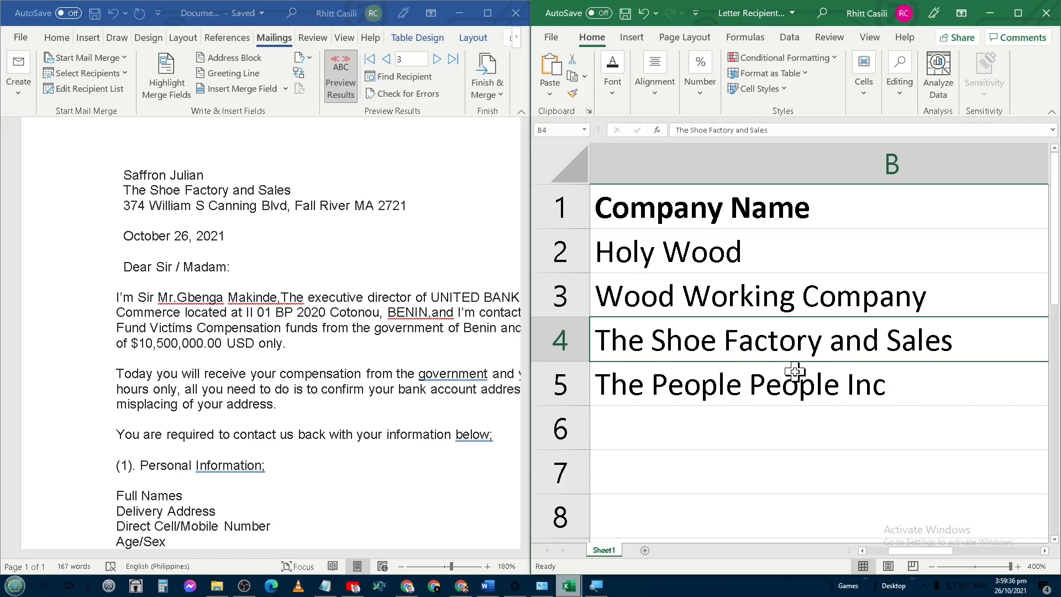
key("Right")
double_click(653, 338)
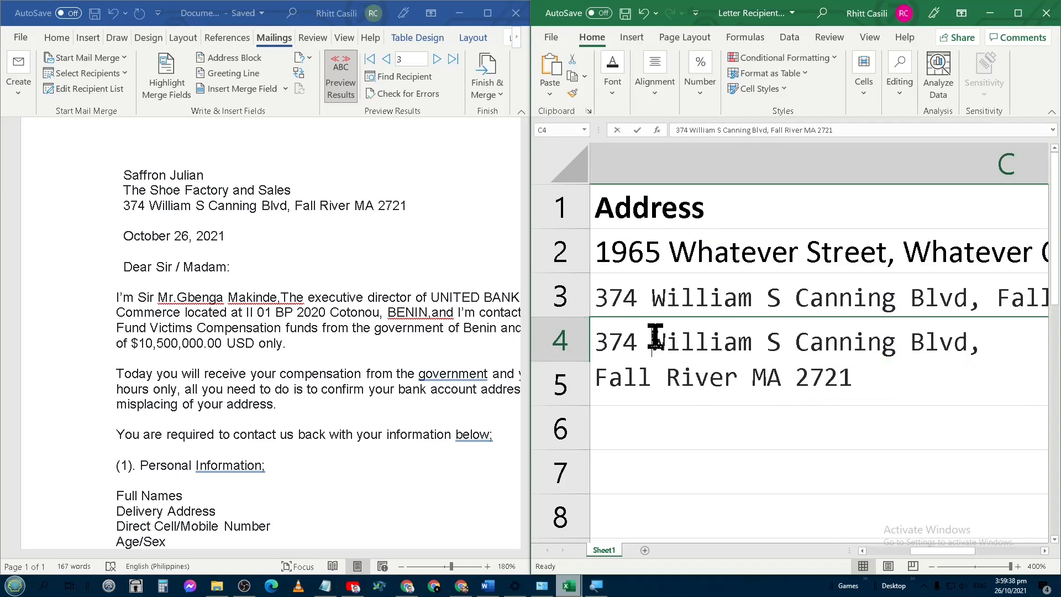
key("Escape")
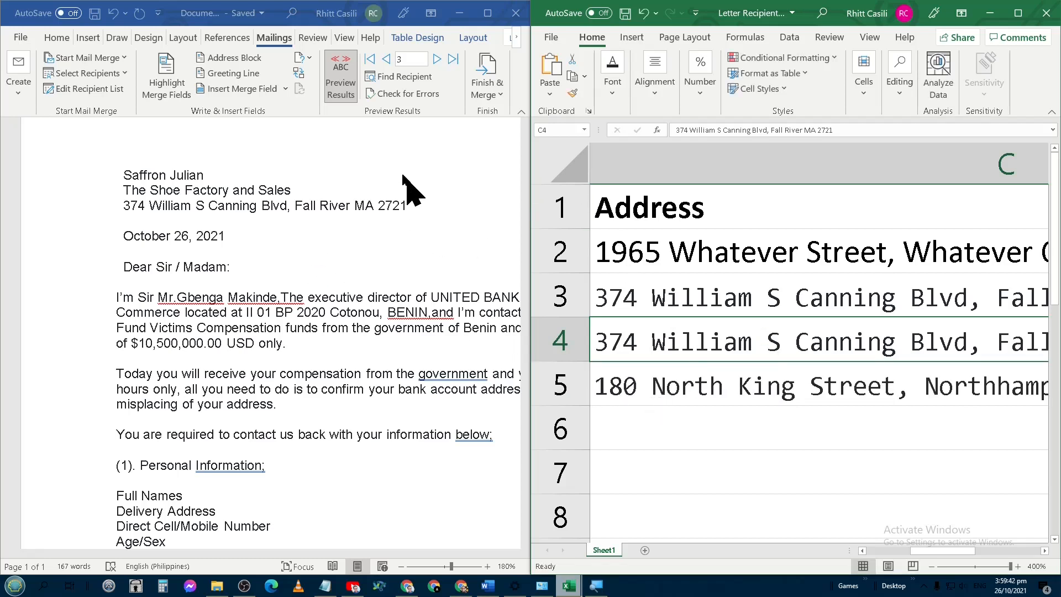
Preview the fourth recipient's letter and check its name, company and address lines against row 5 of the worksheet.
left_click(455, 95)
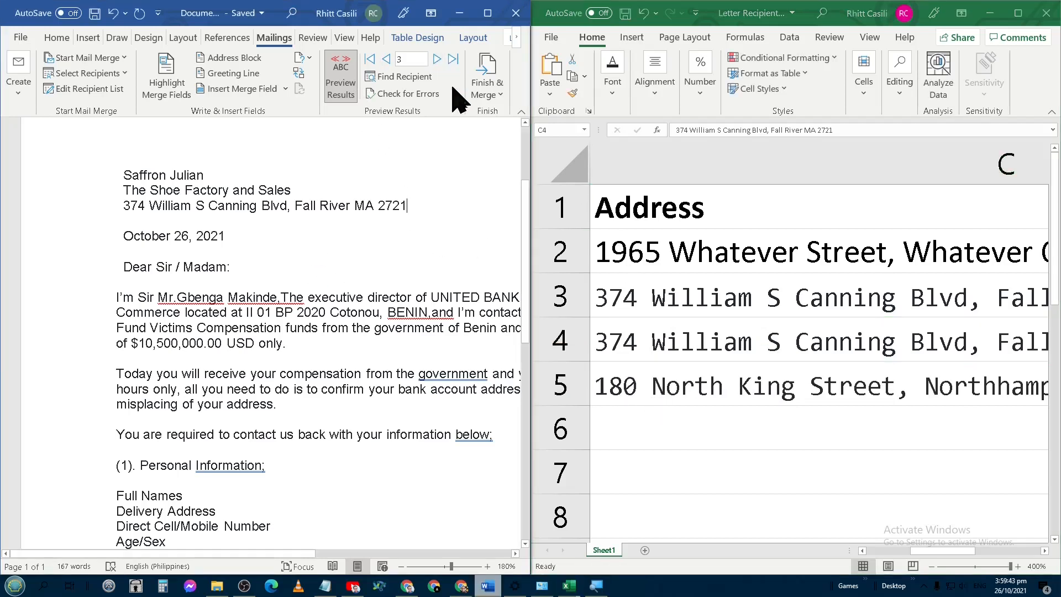
left_click(436, 59)
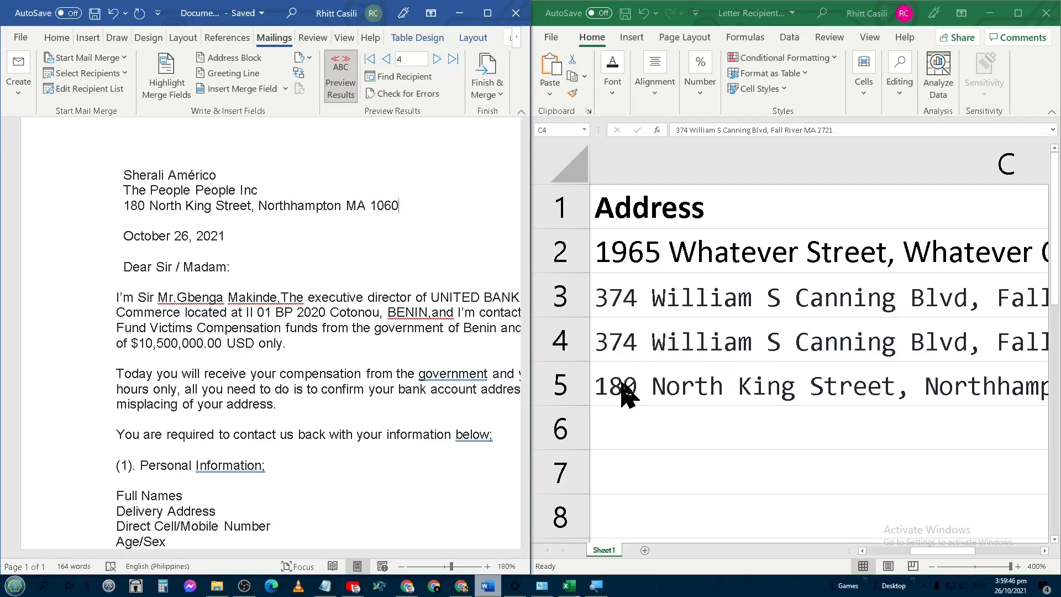
left_click(660, 397)
key("Left")
key("Left")
left_click(660, 397)
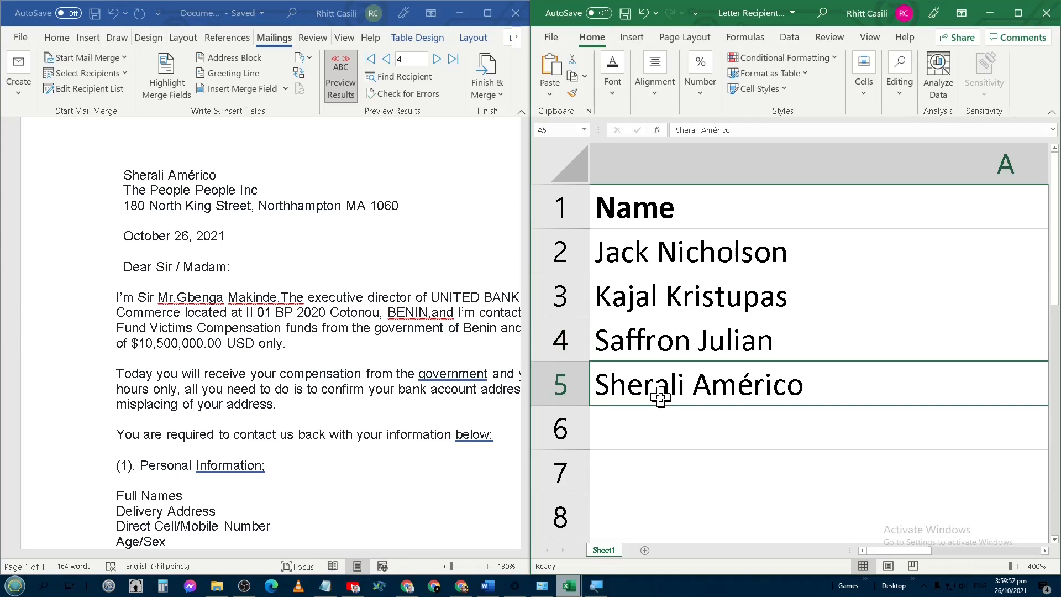
key("Right")
key("Right")
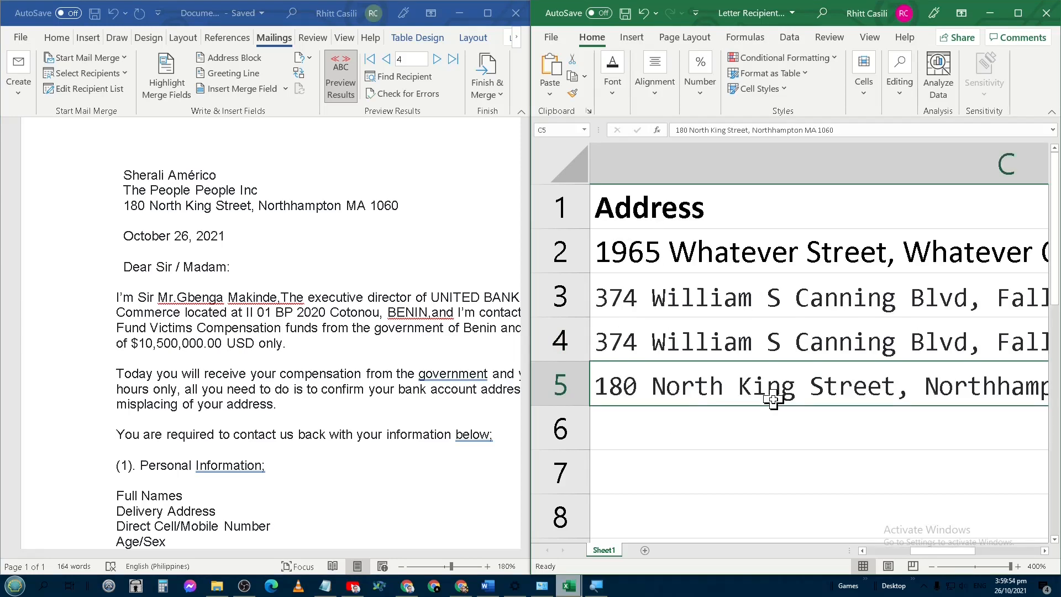
double_click(244, 204)
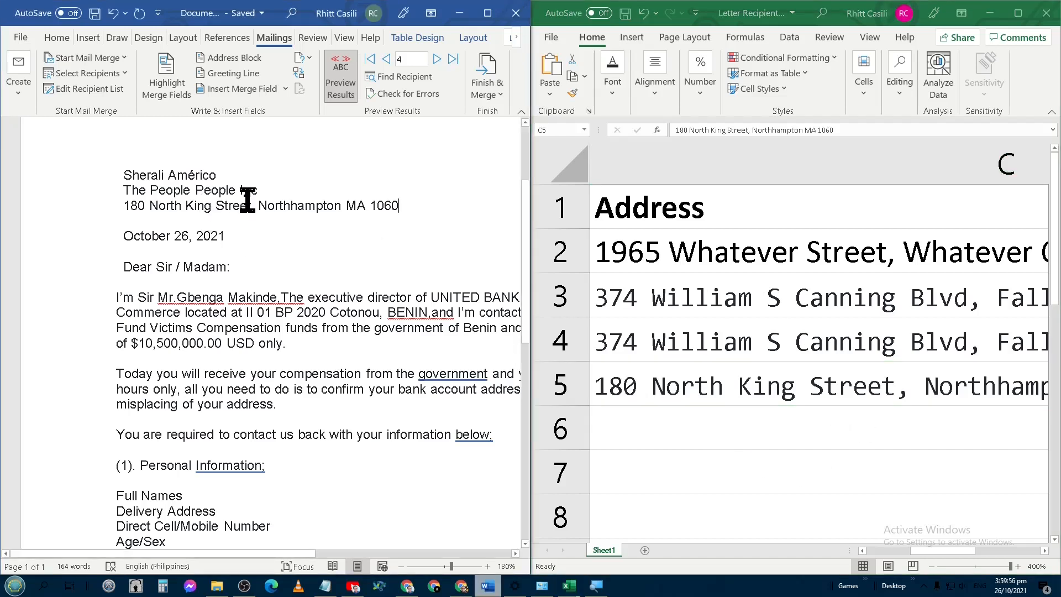
left_click(241, 191)
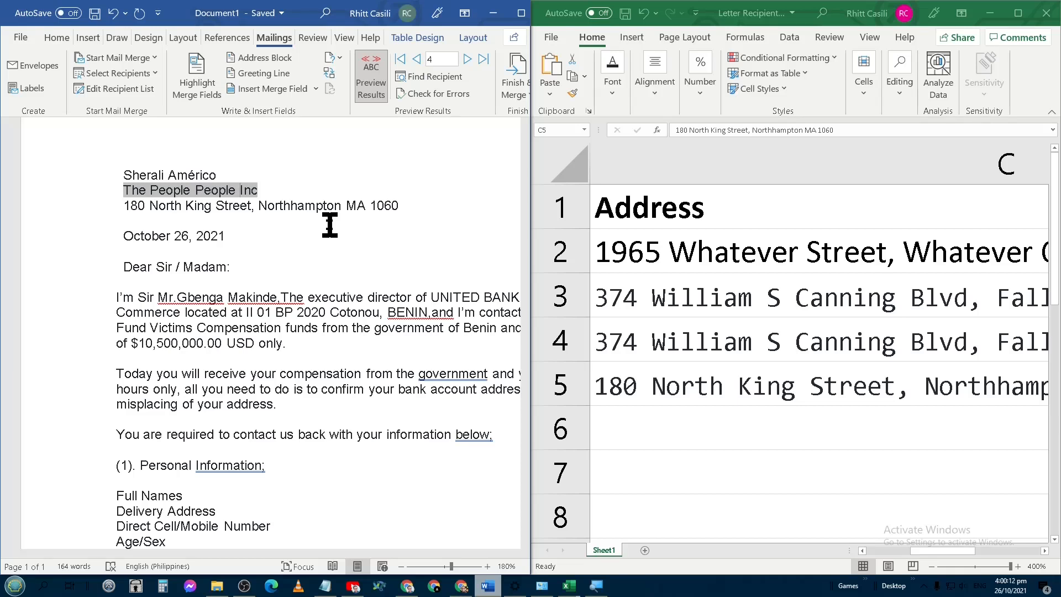
left_click(330, 225)
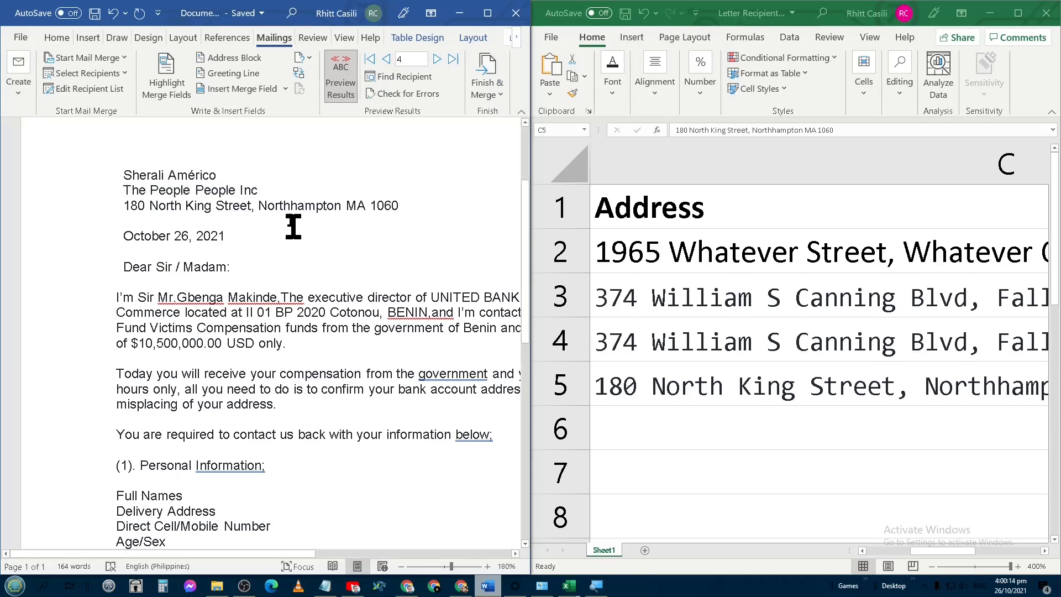
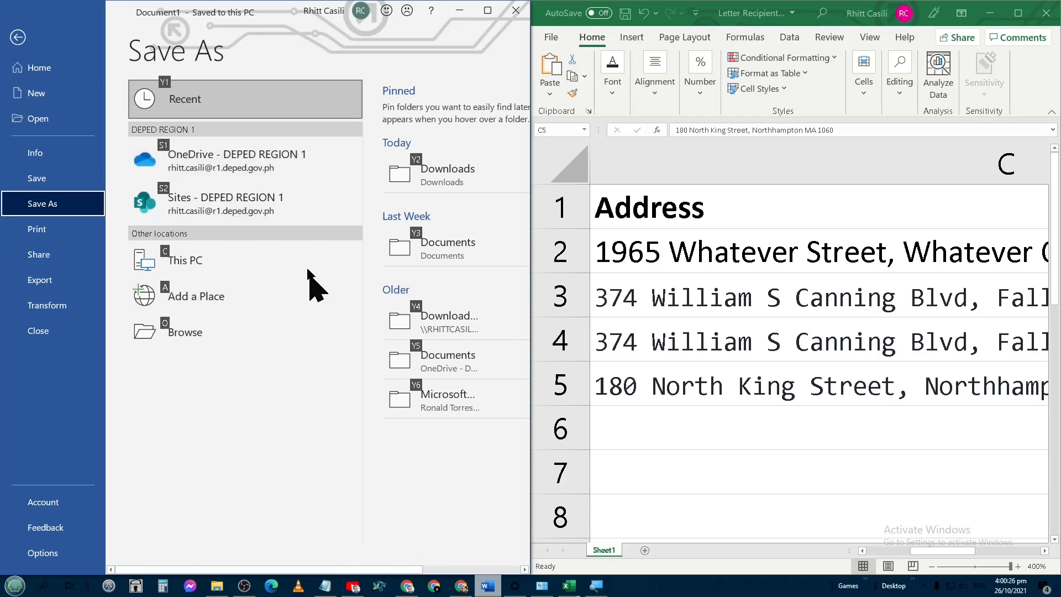
Save the letter as a Word document named MailMergeExample in the Documents folder and close it.
left_click(487, 11)
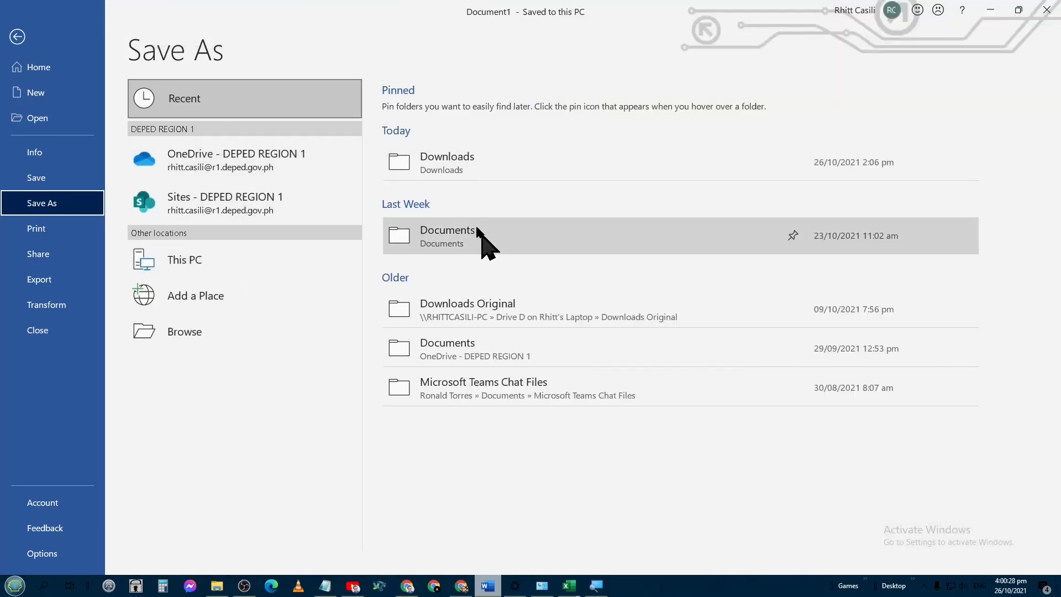
left_click(470, 244)
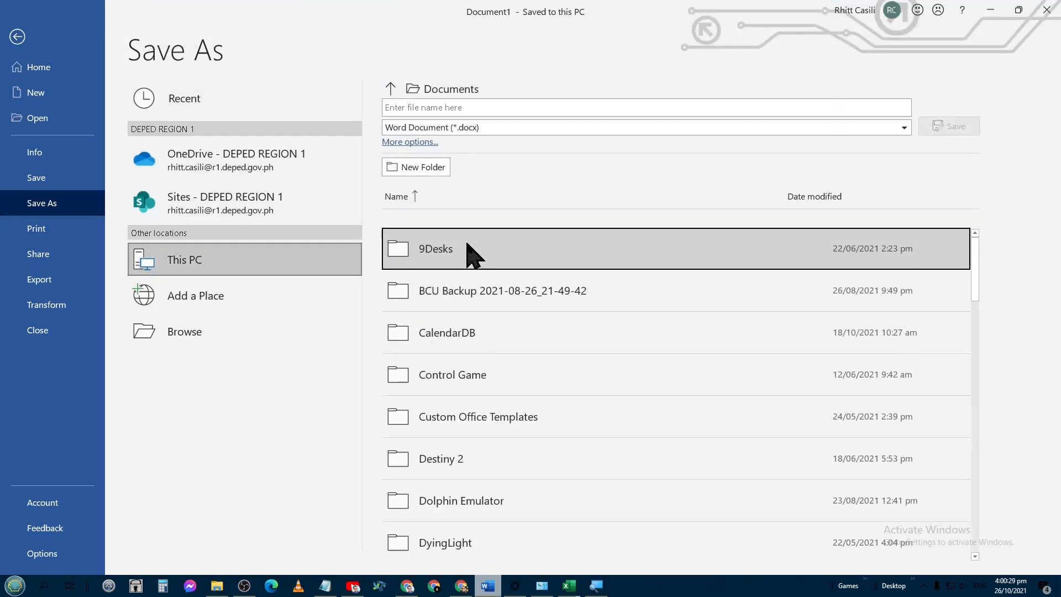
left_click(486, 108)
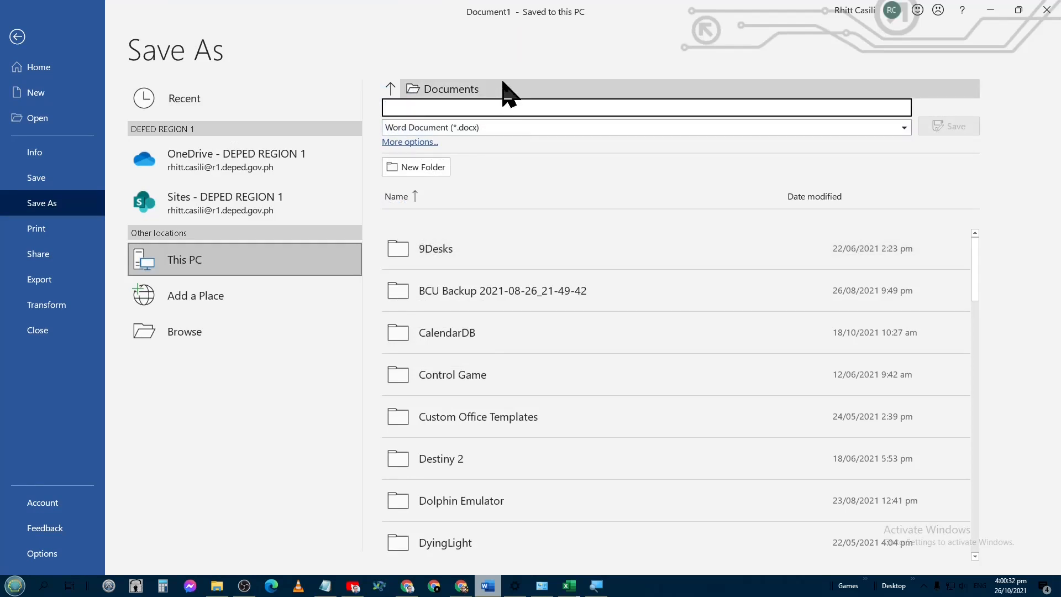
type("The")
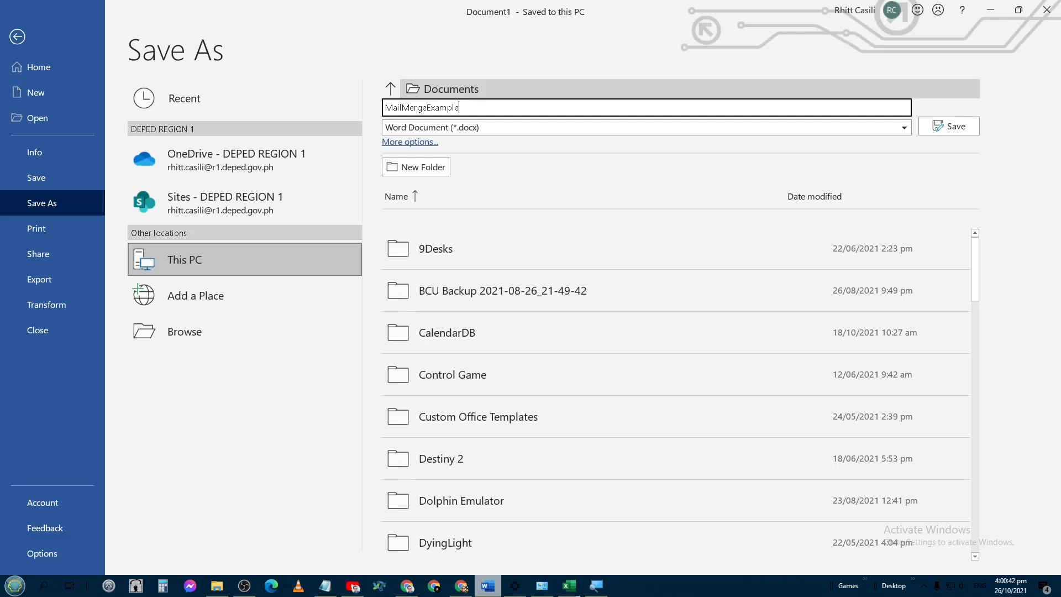
left_click(938, 131)
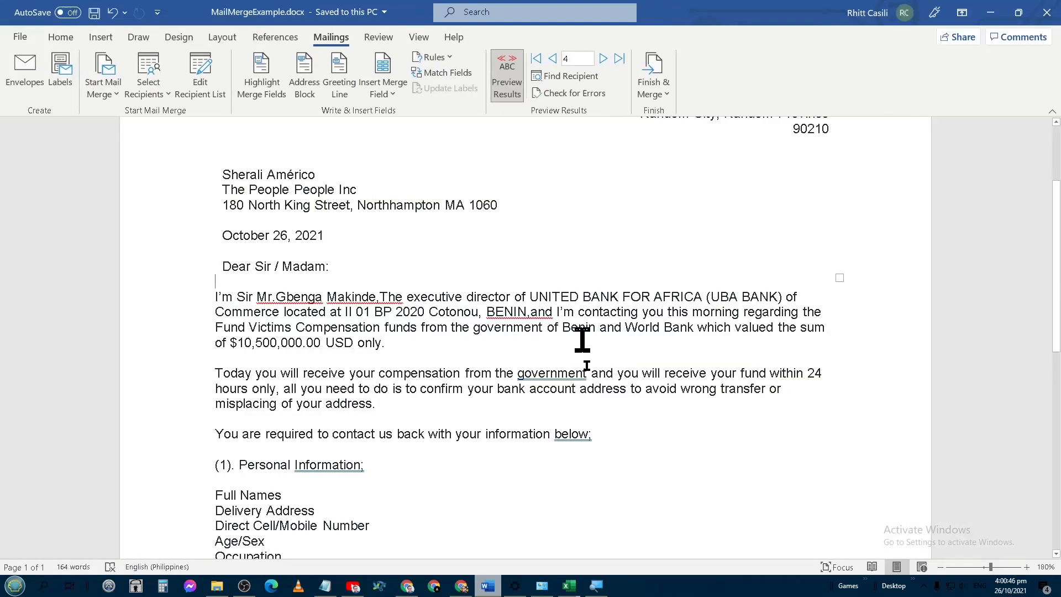
left_click(1046, 14)
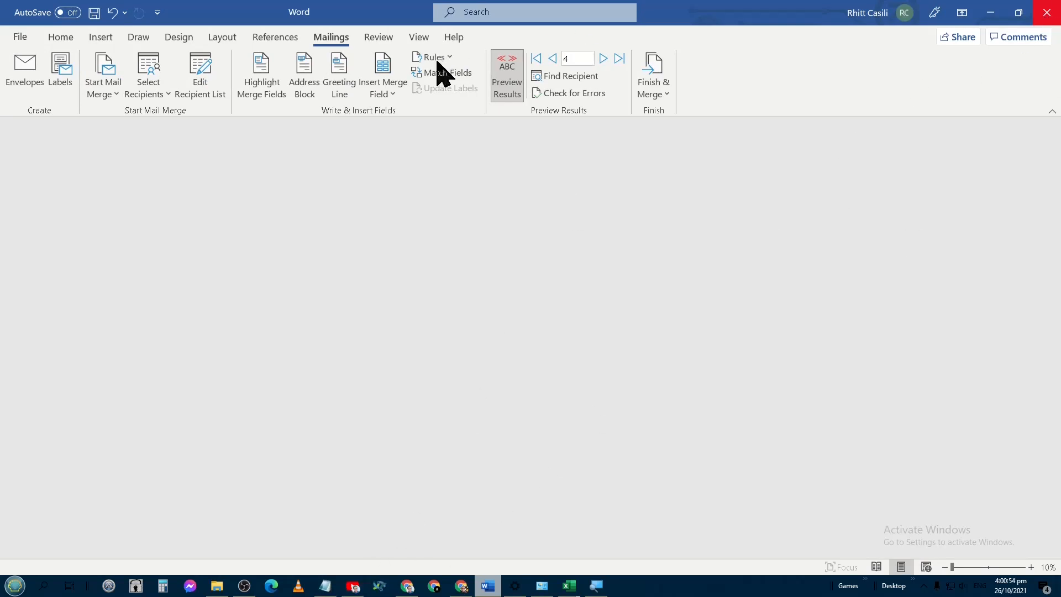
left_click(490, 585)
left_click(492, 587)
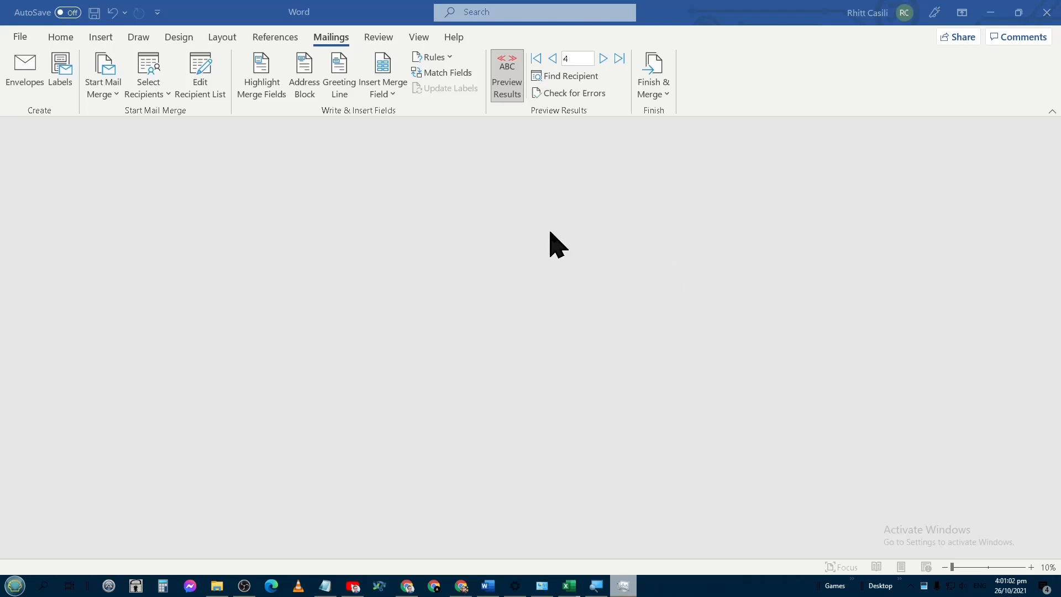
left_click(522, 230)
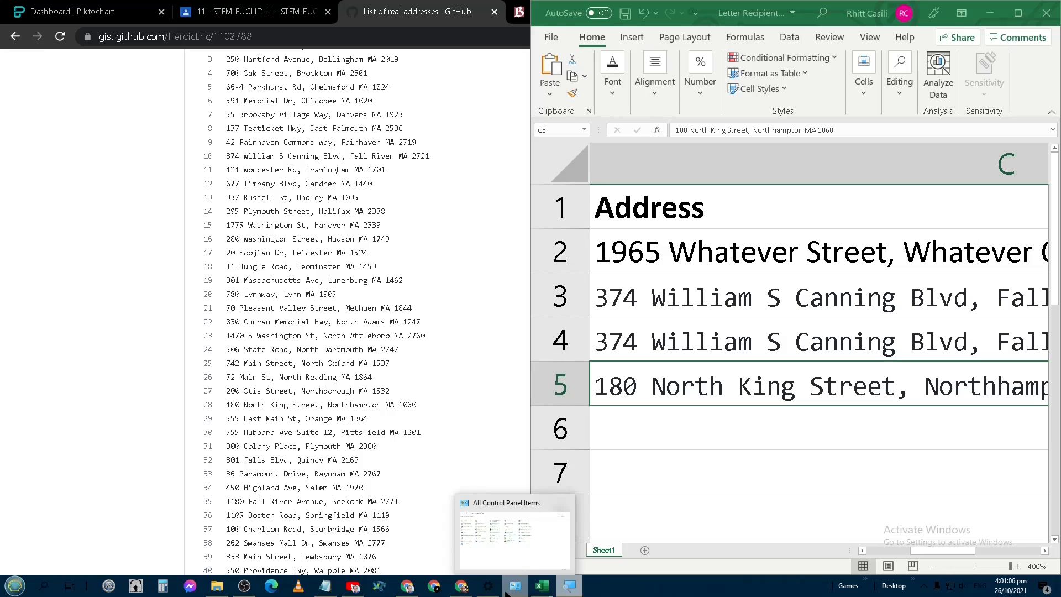
left_click(489, 587)
left_click(490, 588)
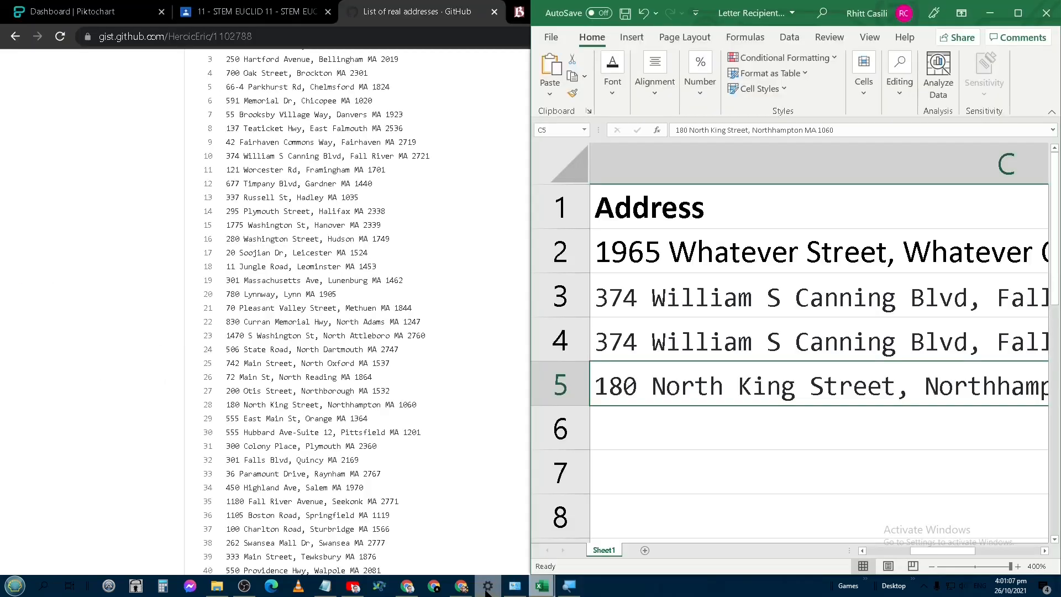
left_click(317, 436)
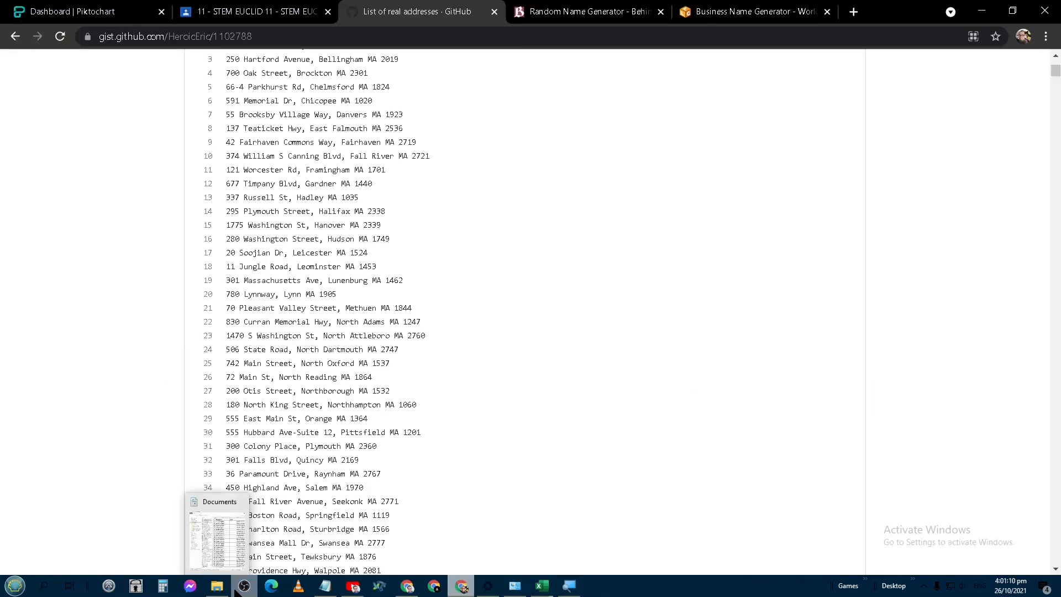
Start Word and reopen MailMergeExample.docx from the recent documents, allowing it to run its query on the Sheet1$ data.
left_click(15, 585)
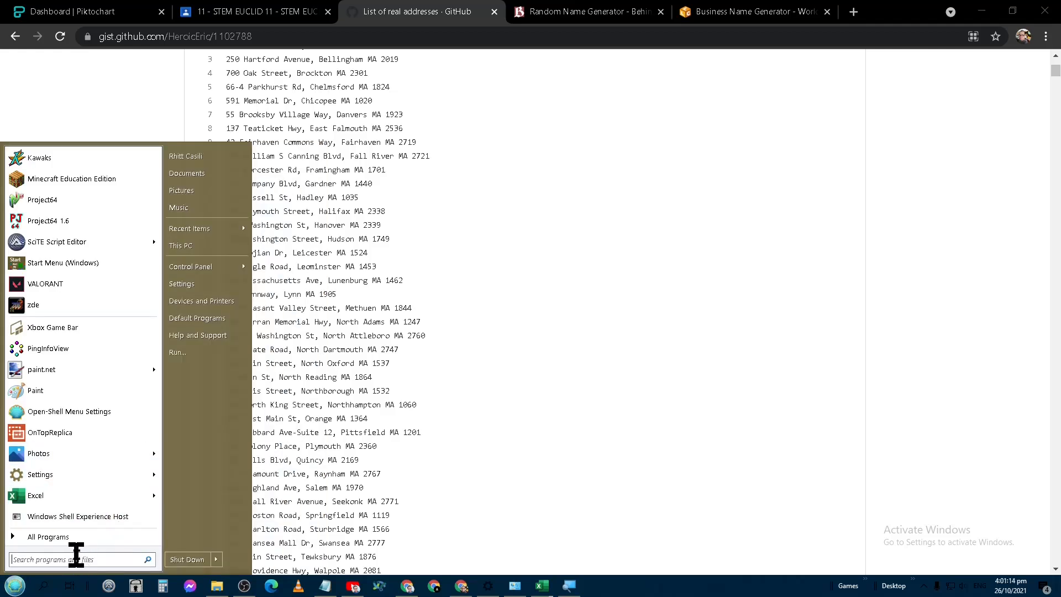
type("word")
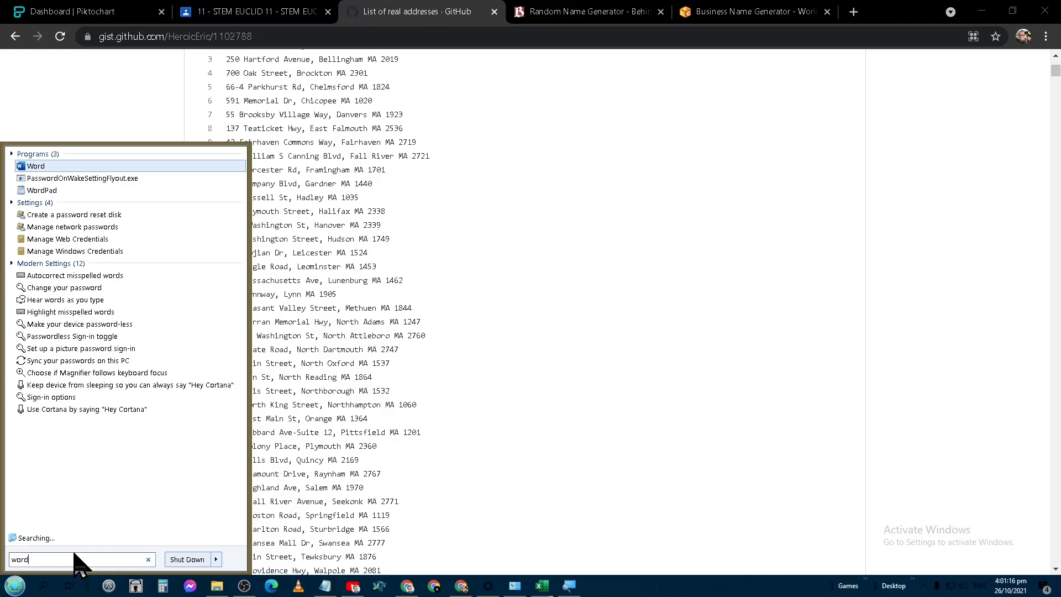
left_click(129, 166)
right_click(133, 166)
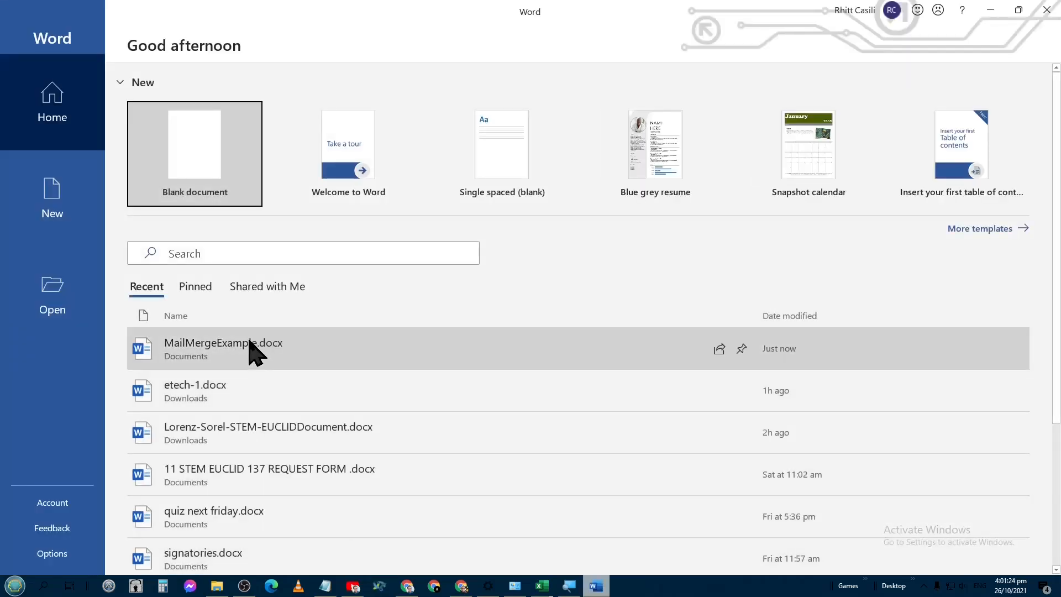
left_click(250, 341)
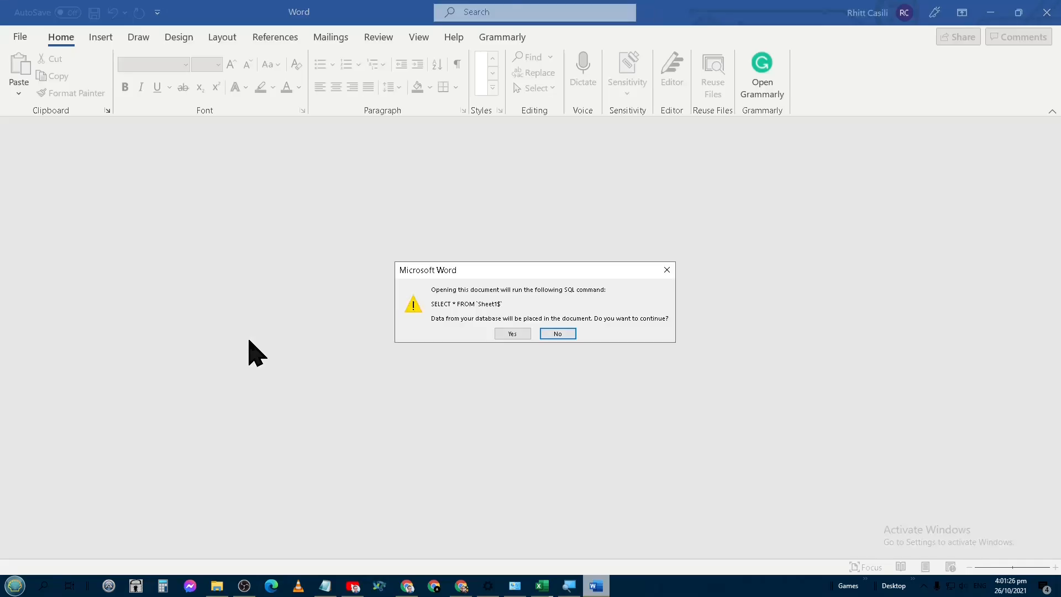
left_click(514, 334)
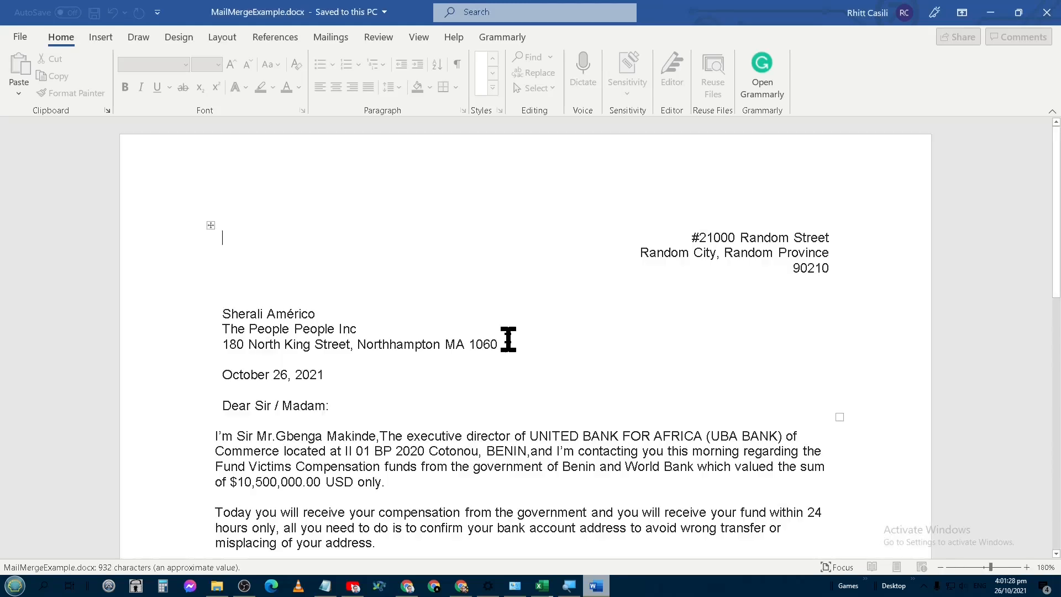
Switch off the results preview to inspect the Name, Company_Name and Address placeholders in the reopened letter.
triple_click(339, 323)
left_click(313, 304)
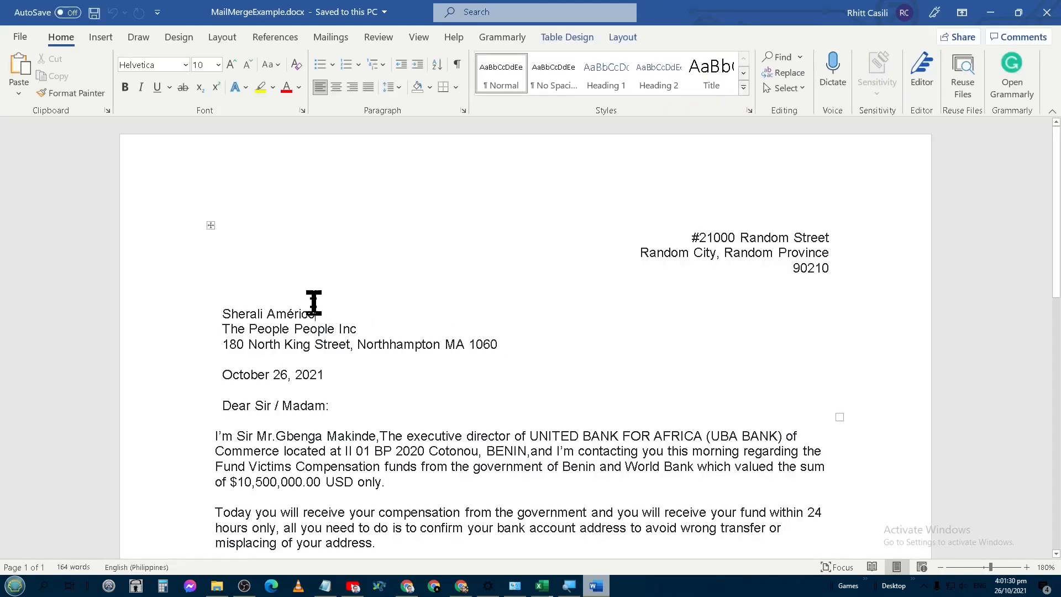
left_click(336, 38)
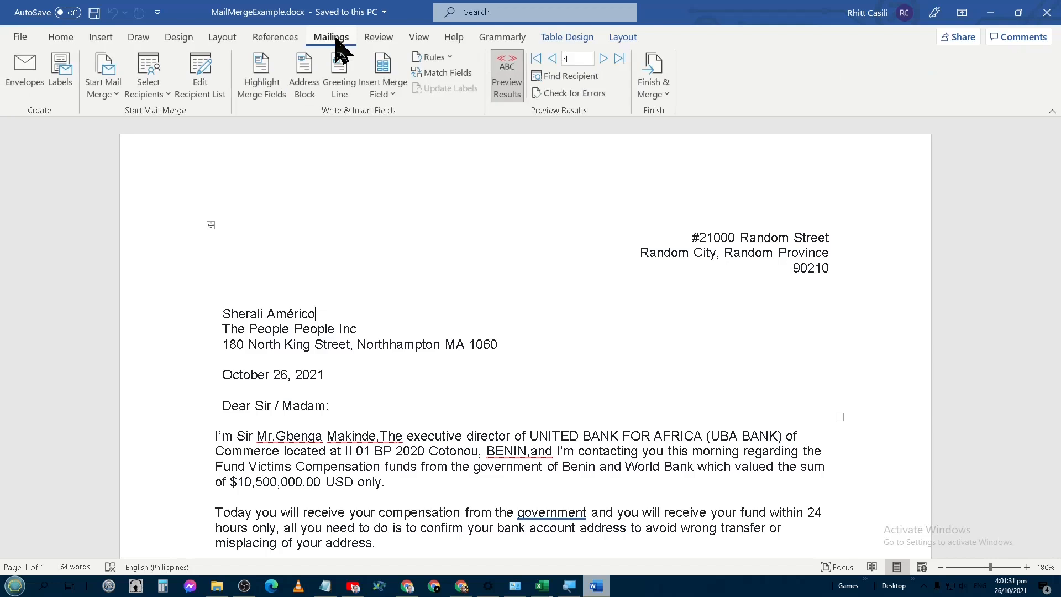
left_click(515, 79)
left_click(514, 79)
left_click(513, 79)
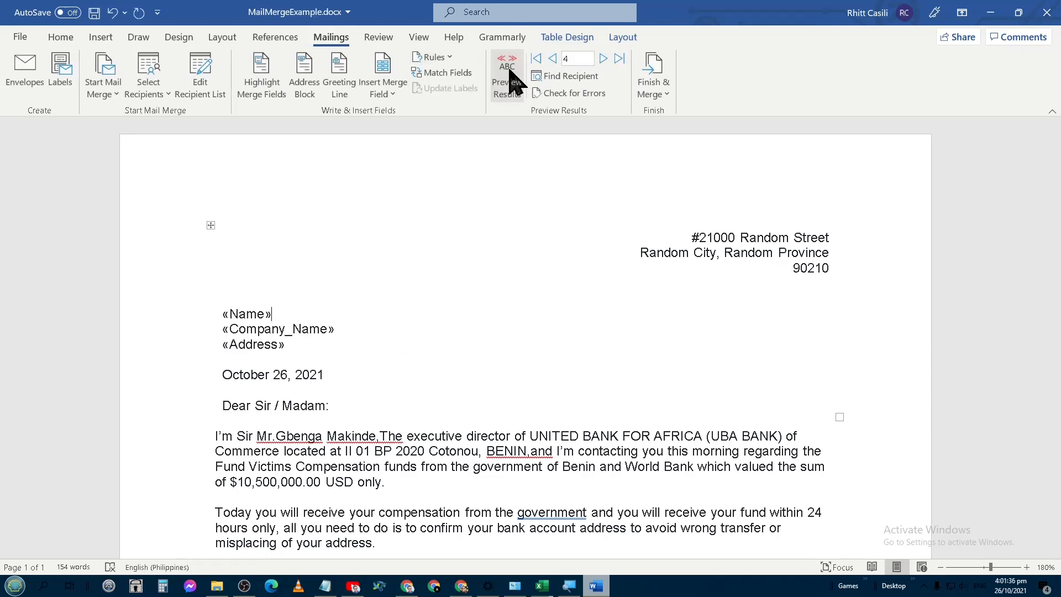
left_click(515, 83)
left_click(514, 83)
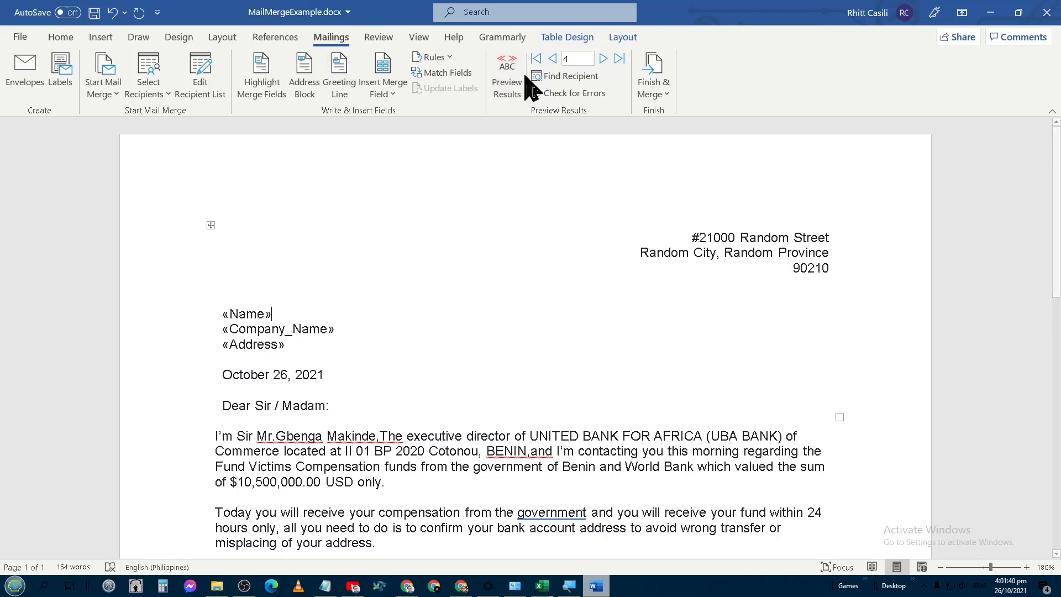
left_click(380, 39)
left_click(332, 38)
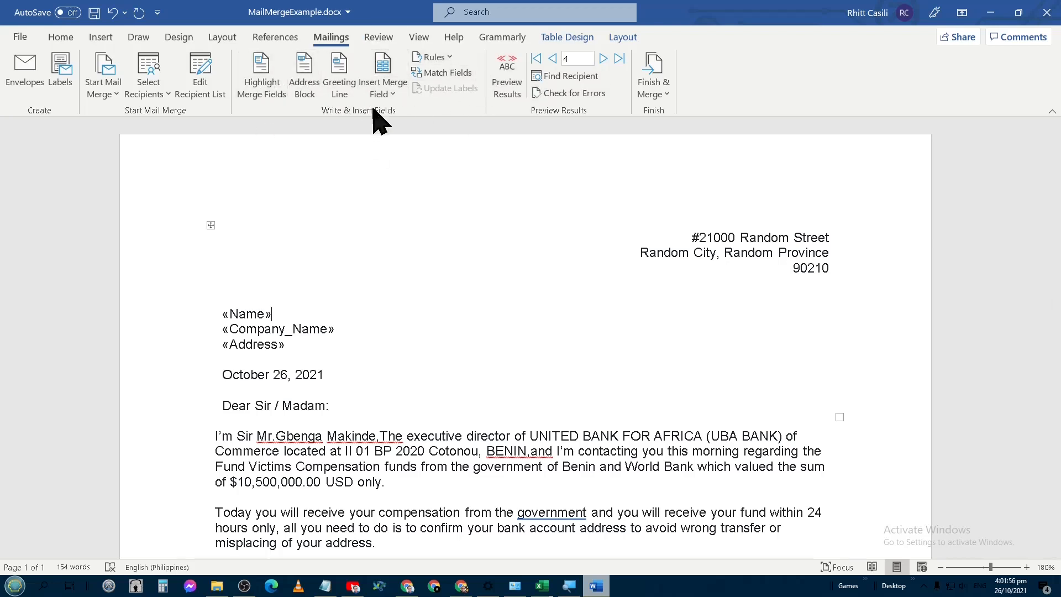
Alternate between previewed results and merge fields to compare the fourth recipient's details with the placeholders.
left_click(508, 83)
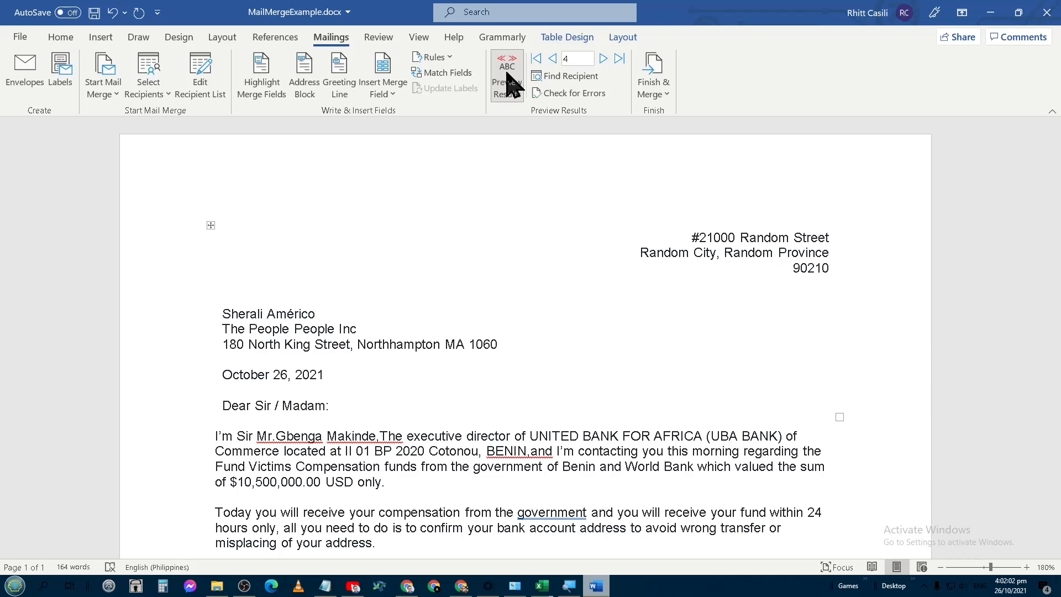
left_click(507, 83)
left_click(508, 82)
left_click(508, 83)
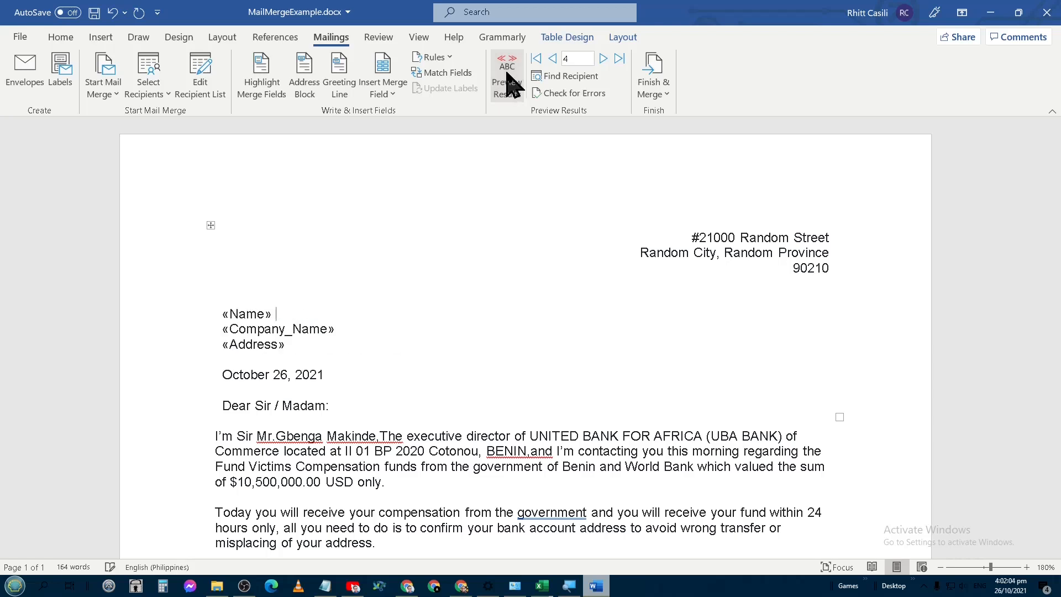
left_click(509, 83)
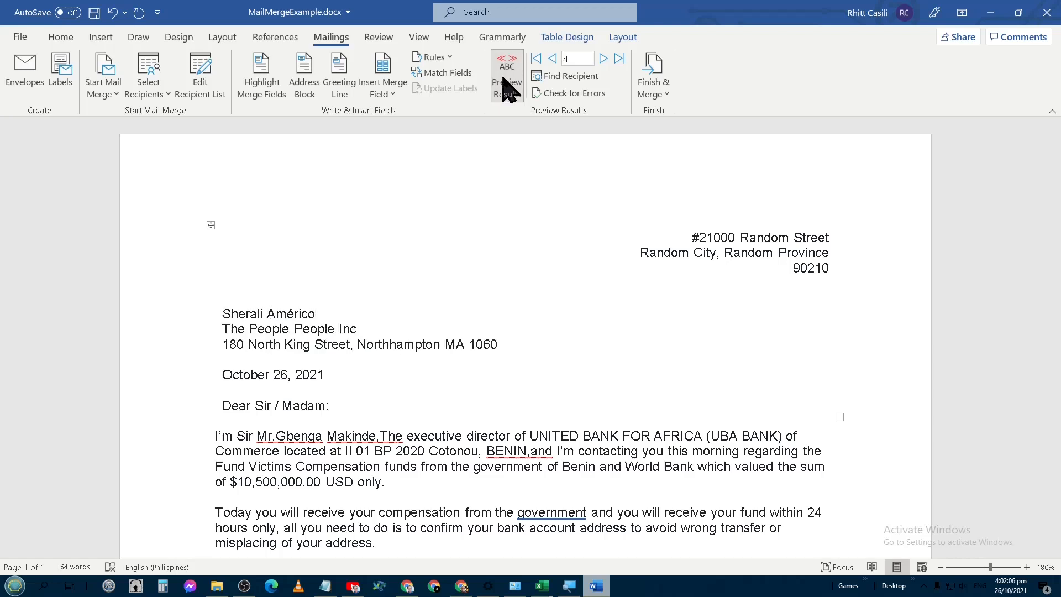
left_click(507, 94)
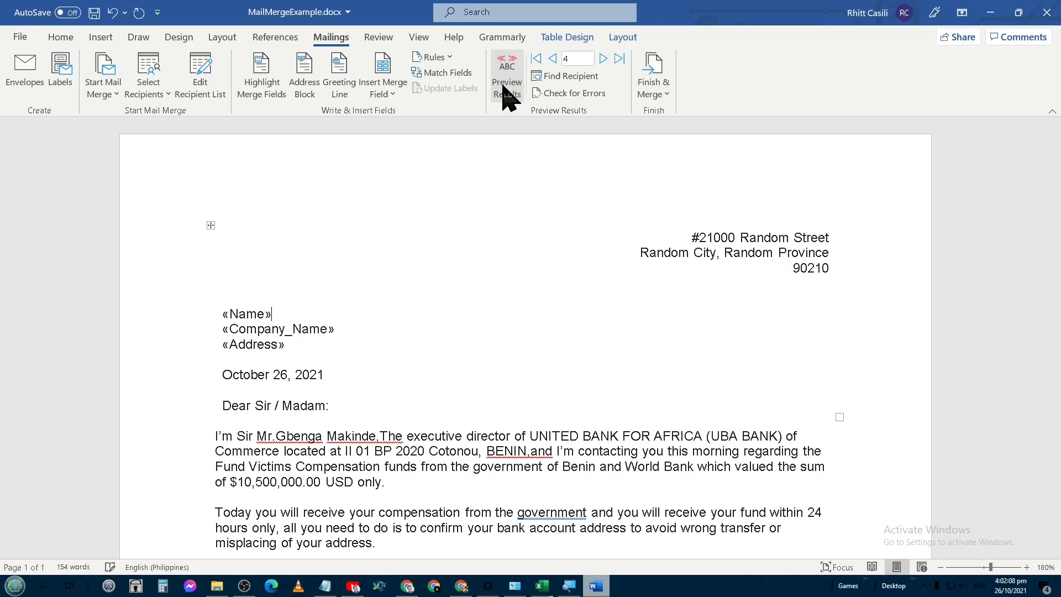
Examine the Name and Company_Name placeholders, highlighting each one, and switch the results preview back on.
double_click(232, 314)
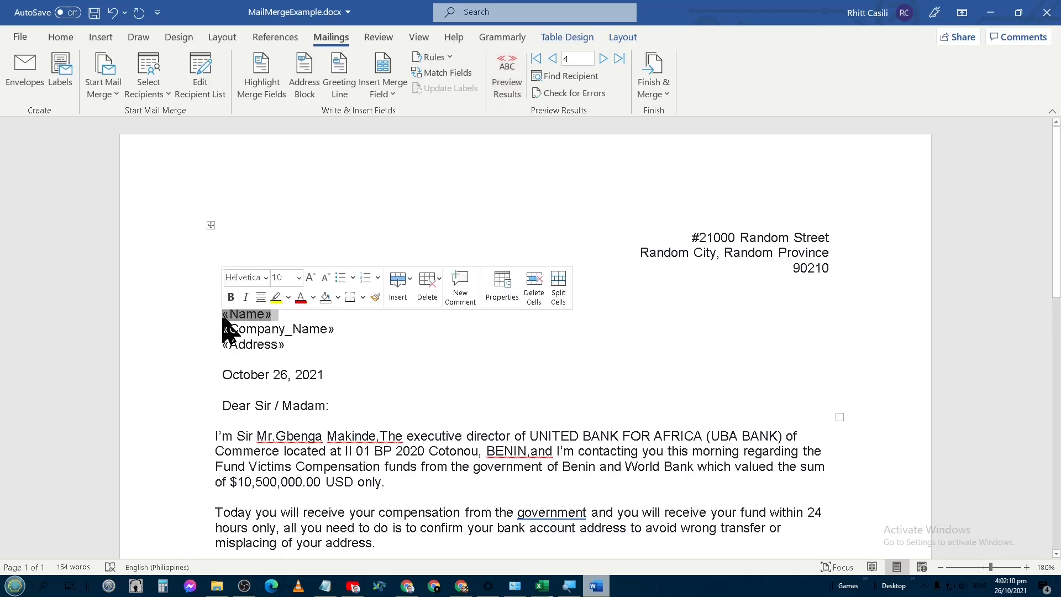
double_click(227, 329)
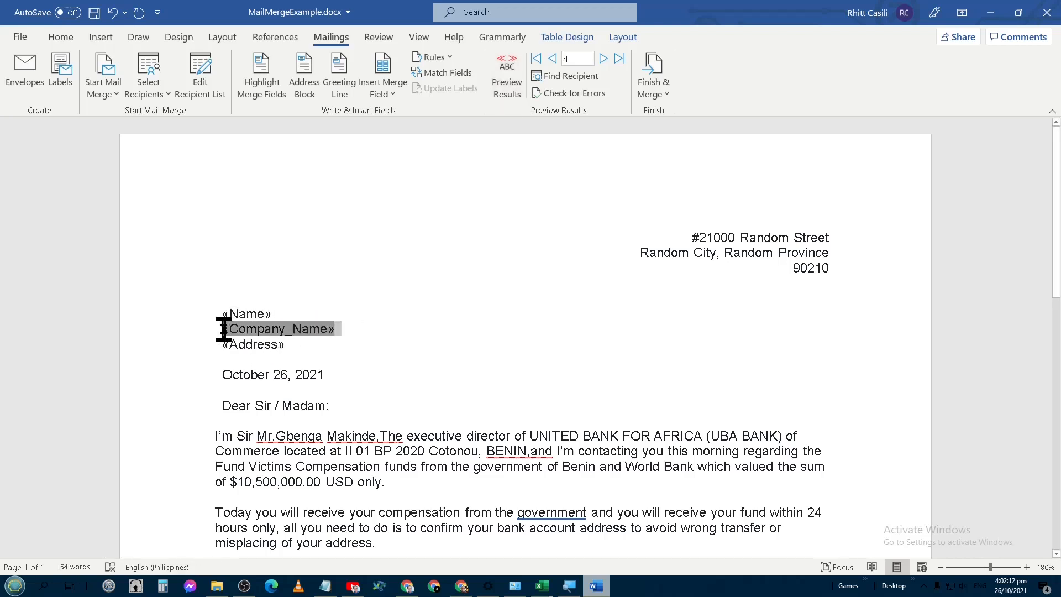
left_click(504, 77)
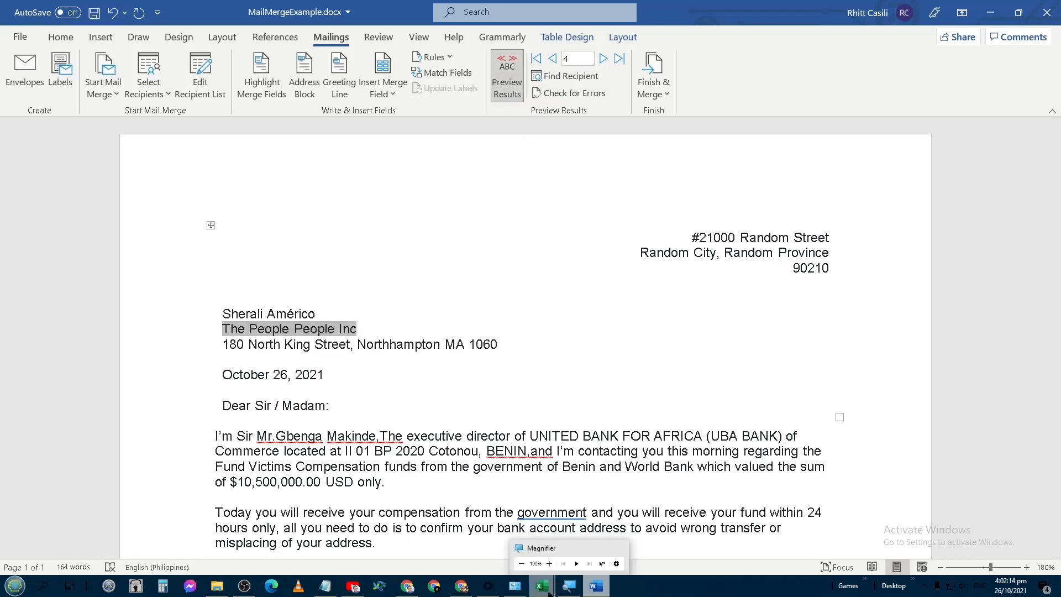
In the Notepad outline, add "a. The Original File with Mail Merge placeholders" and an empty "b." item under Step 4.
left_click(325, 586)
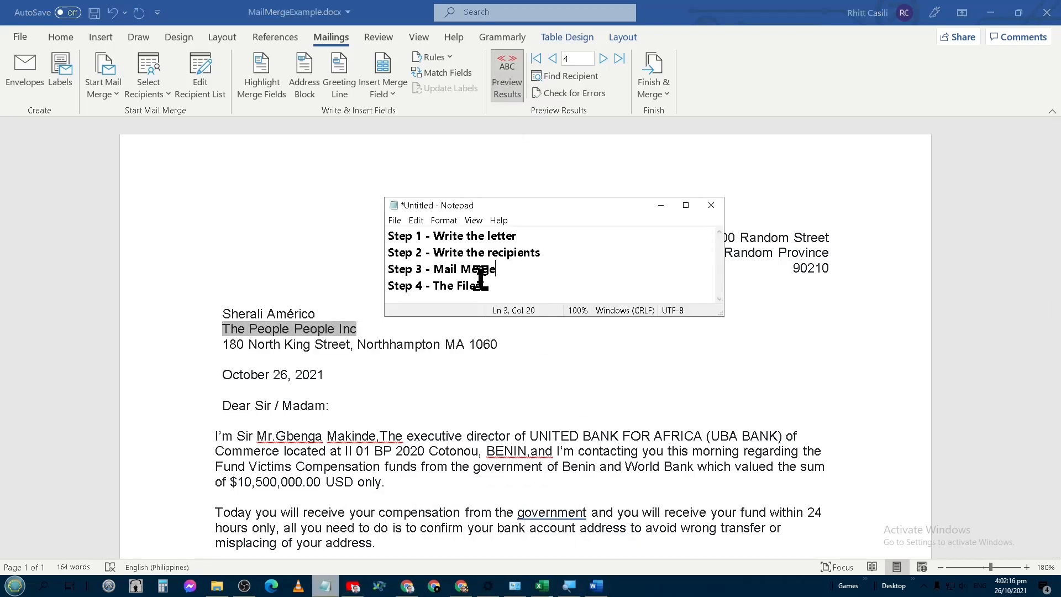
left_click_drag(480, 319, 476, 436)
left_click(502, 291)
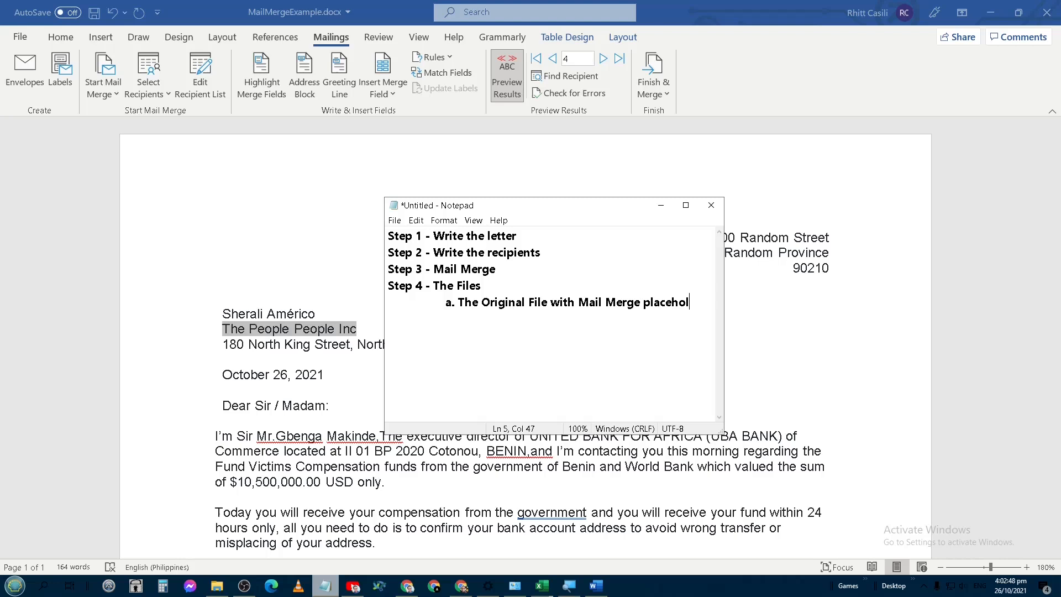
type("ders")
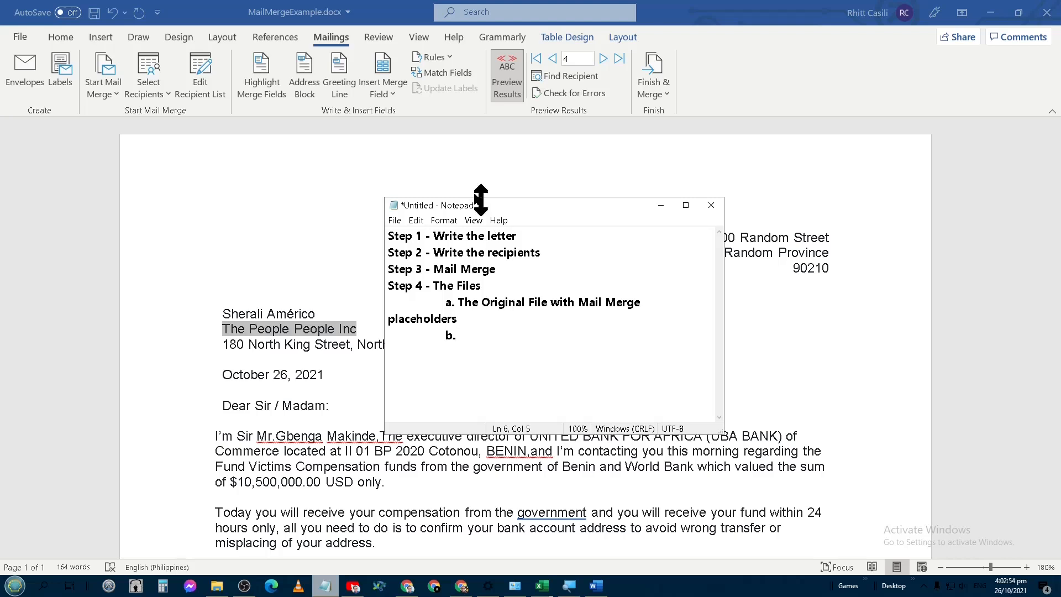
Return to the Word letter and merge all records into a new document of individual letters.
left_click(246, 388)
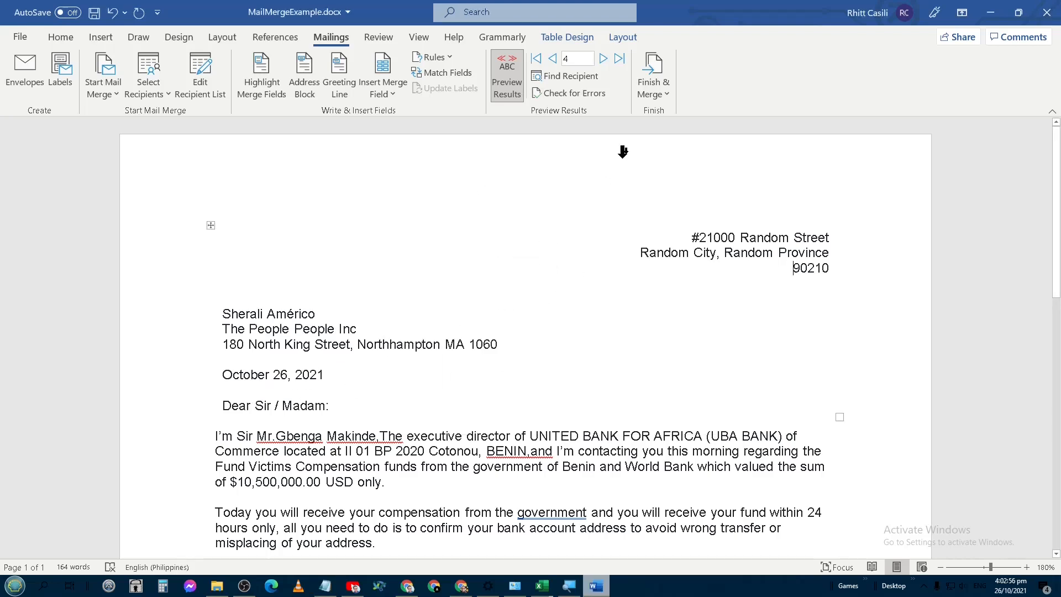
left_click(654, 89)
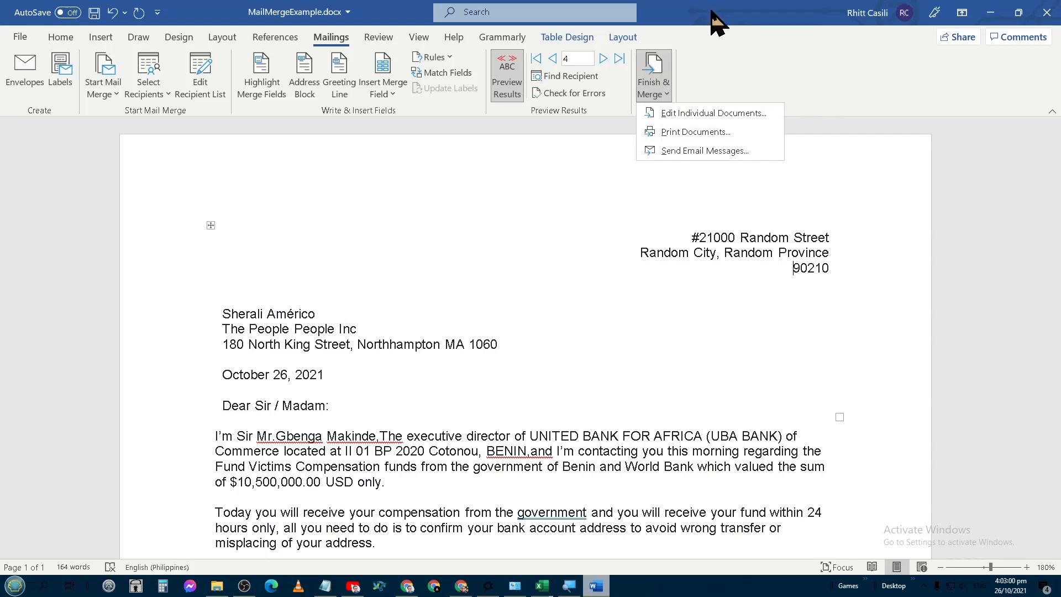
left_click(694, 114)
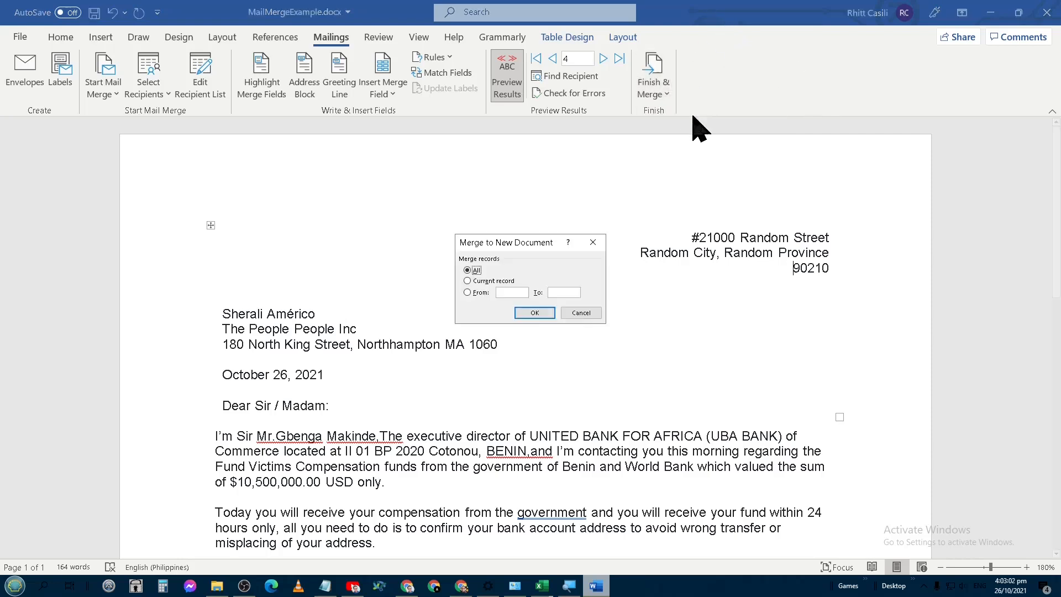
left_click(534, 313)
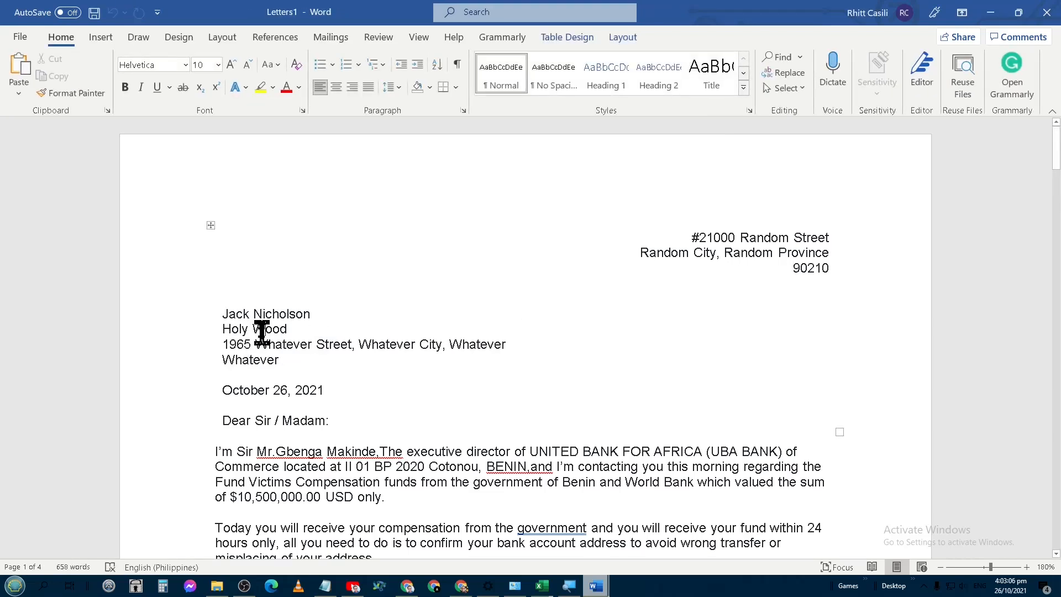
Look through the merged letters from the first page to the last and return to the first letter.
scroll(623, 260, "down", 15)
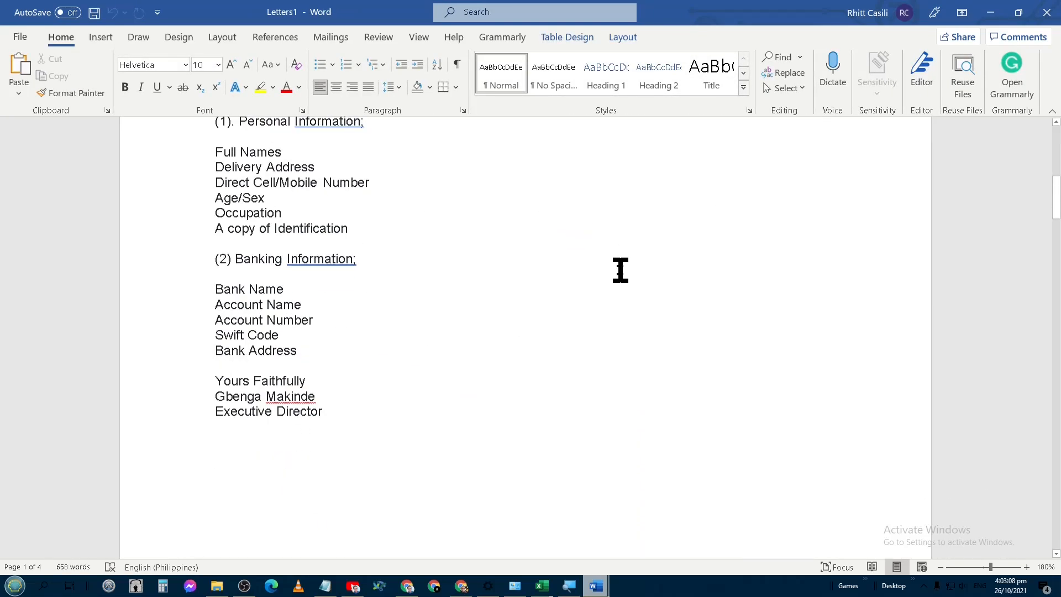
scroll(621, 274, "down", 18)
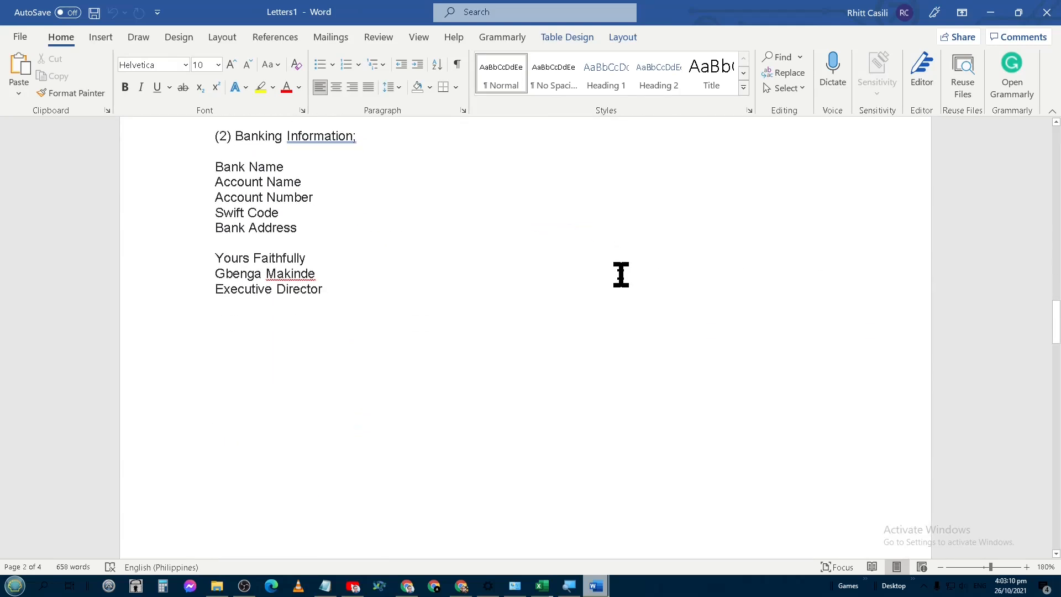
scroll(621, 275, "down", 15)
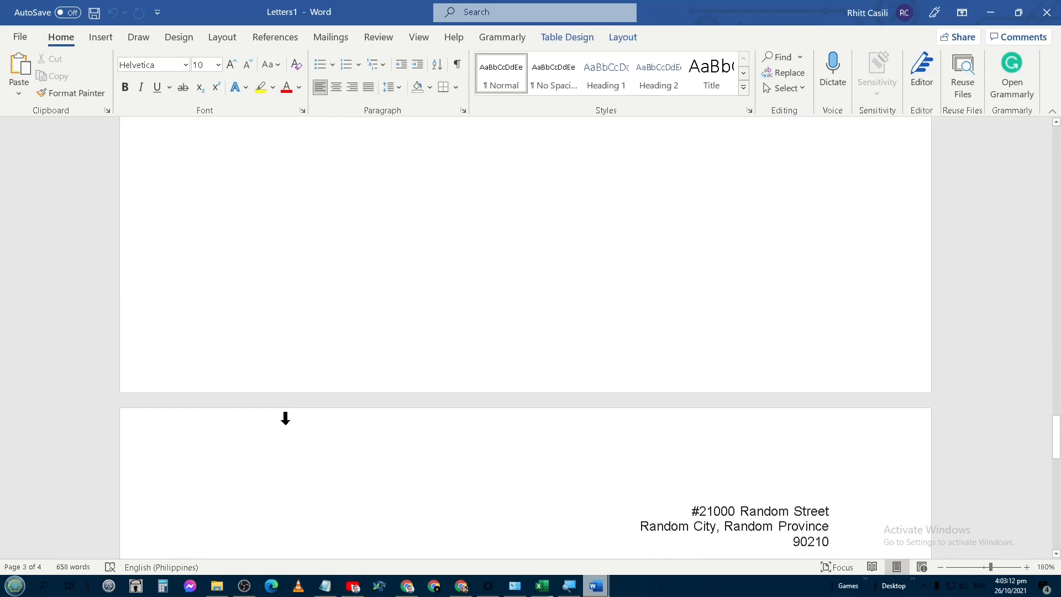
scroll(269, 450, "down", 6)
scroll(268, 450, "up", 20)
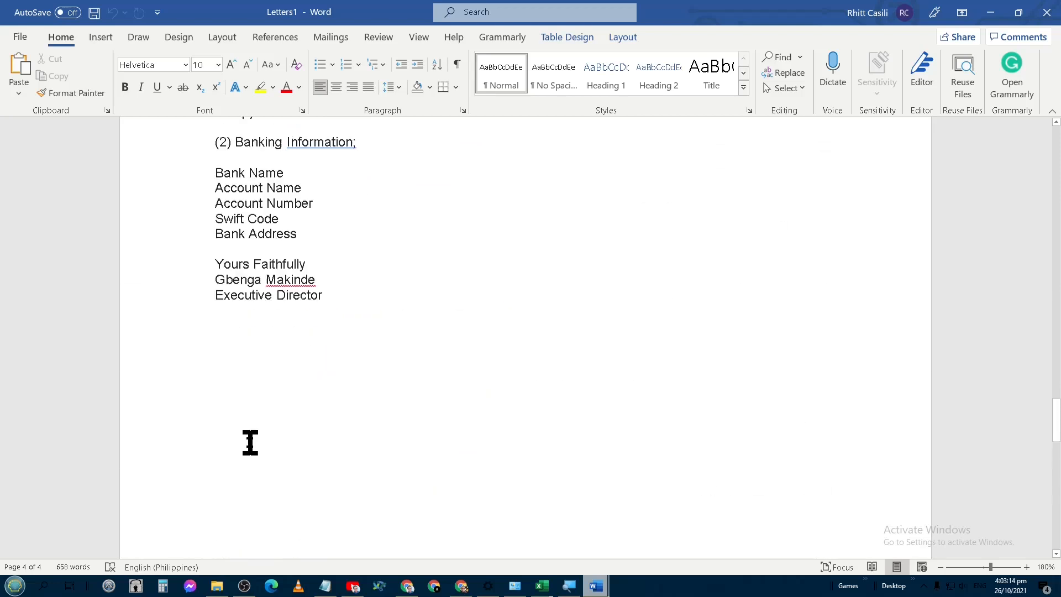
scroll(180, 446, "up", 10)
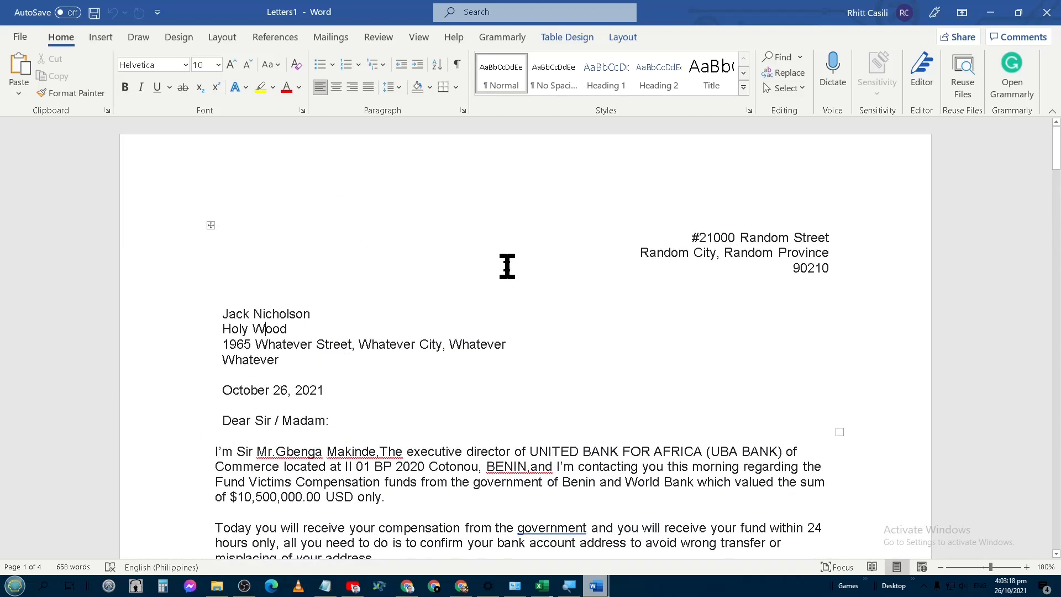
Open the print preview of the merged letters, look at the second letter and return to the first.
key("ctrl+p")
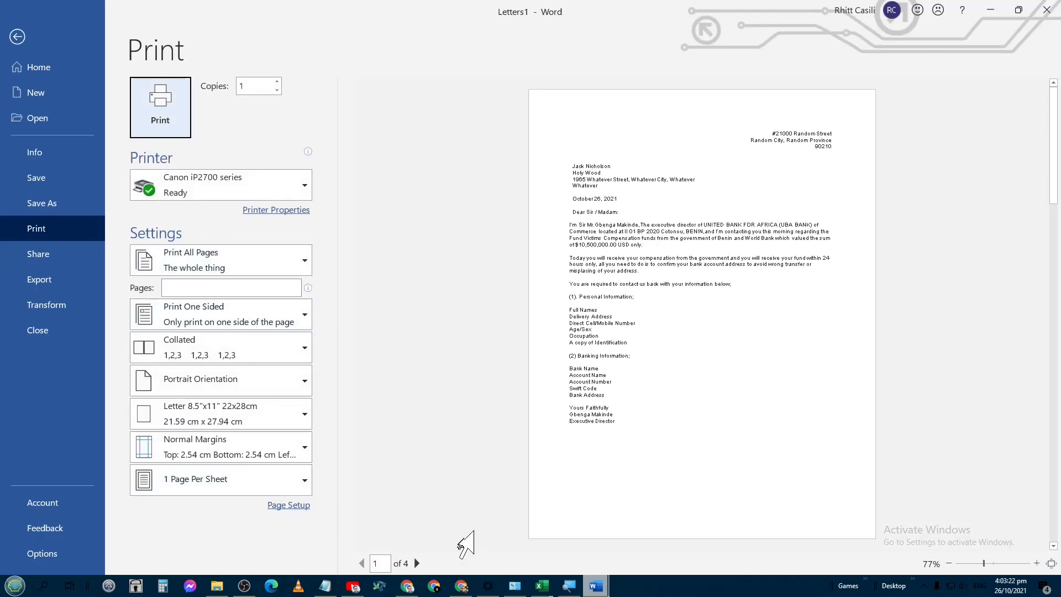
left_click(417, 564)
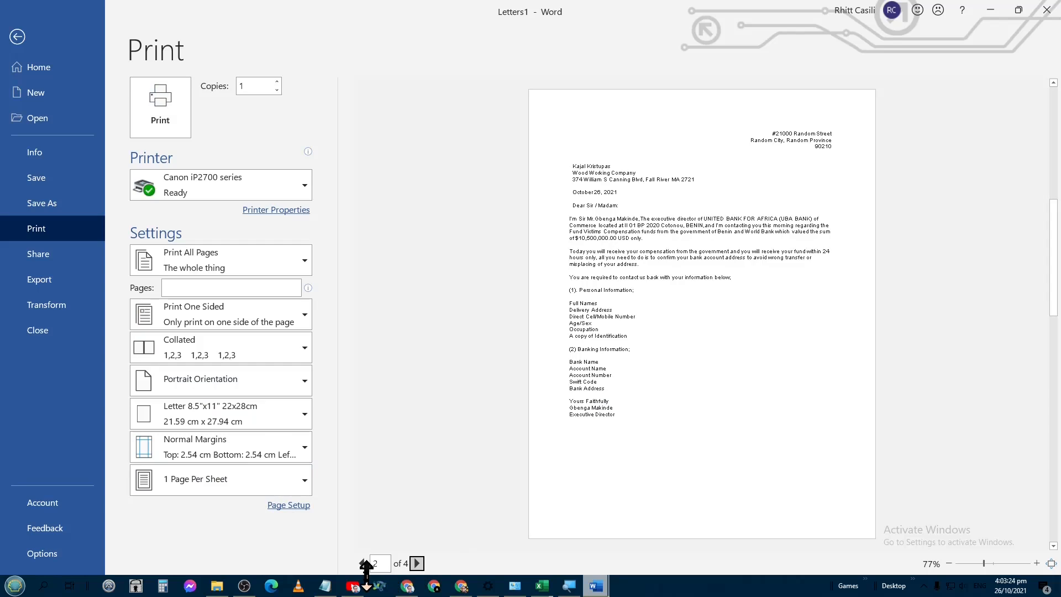
left_click(361, 563)
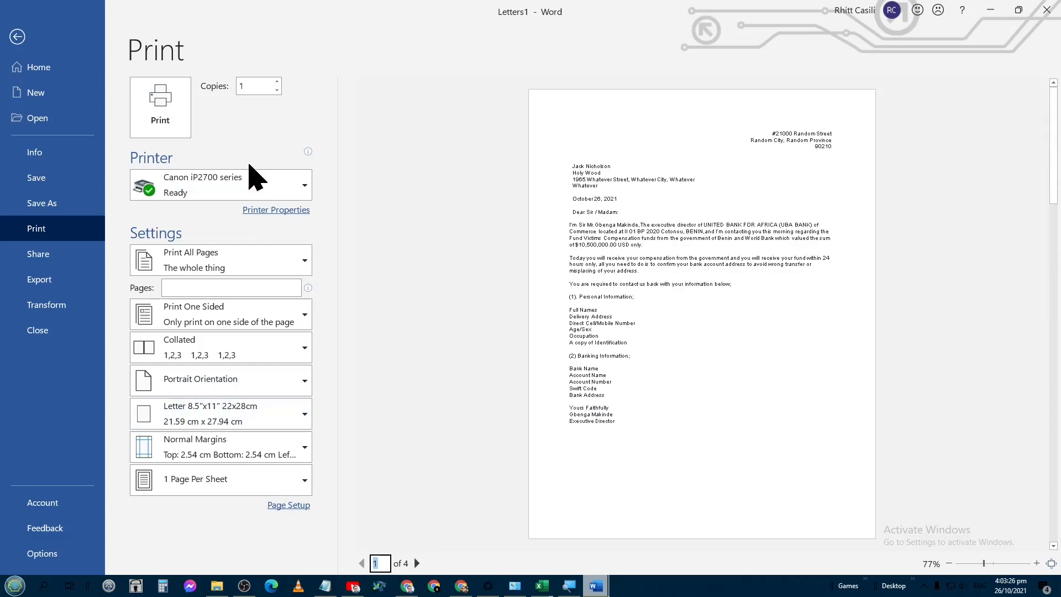
Set the print range to pages 1-2, select the Canon iP2700 series printer, and leave the print settings without printing.
left_click(194, 288)
type("1-2")
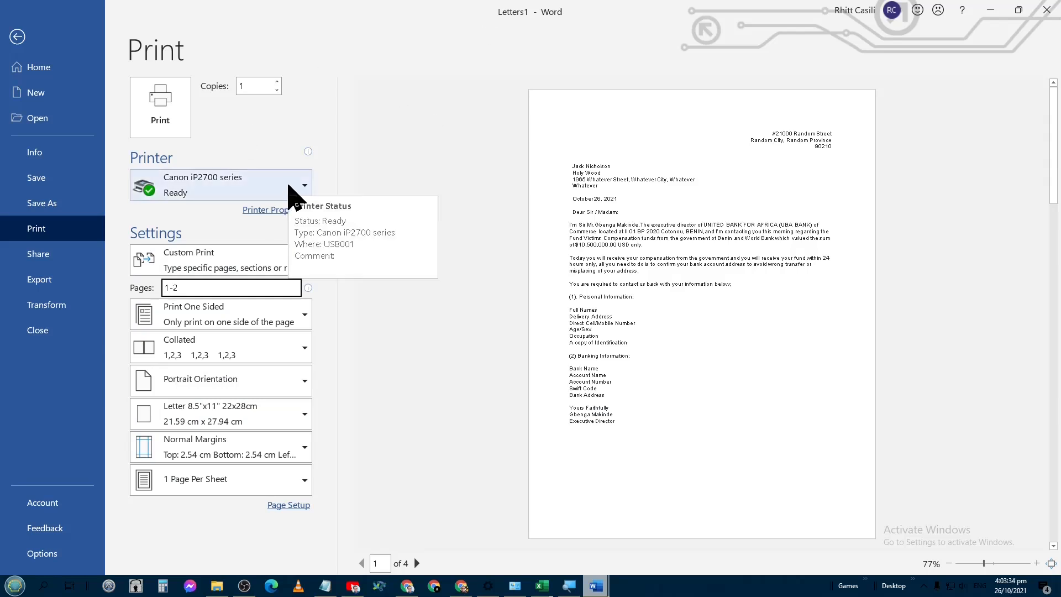
left_click(293, 195)
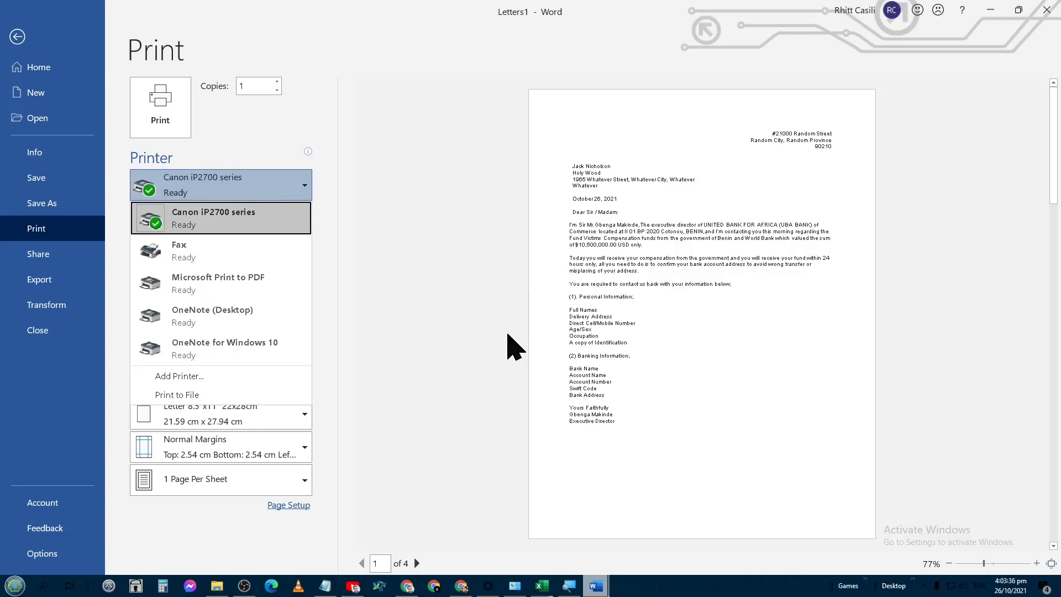
left_click(385, 309)
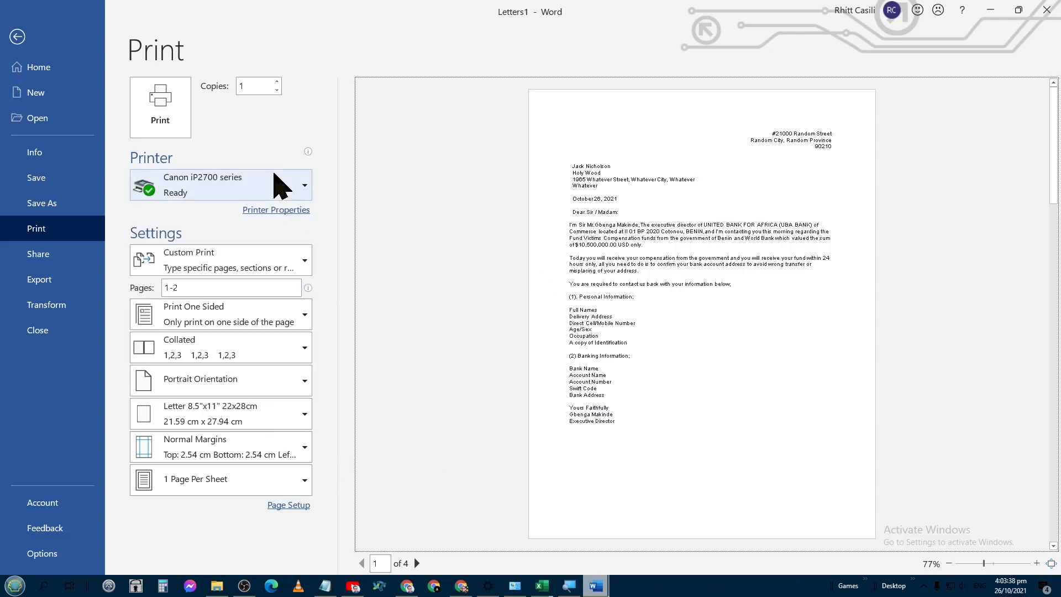
left_click(283, 189)
left_click(227, 232)
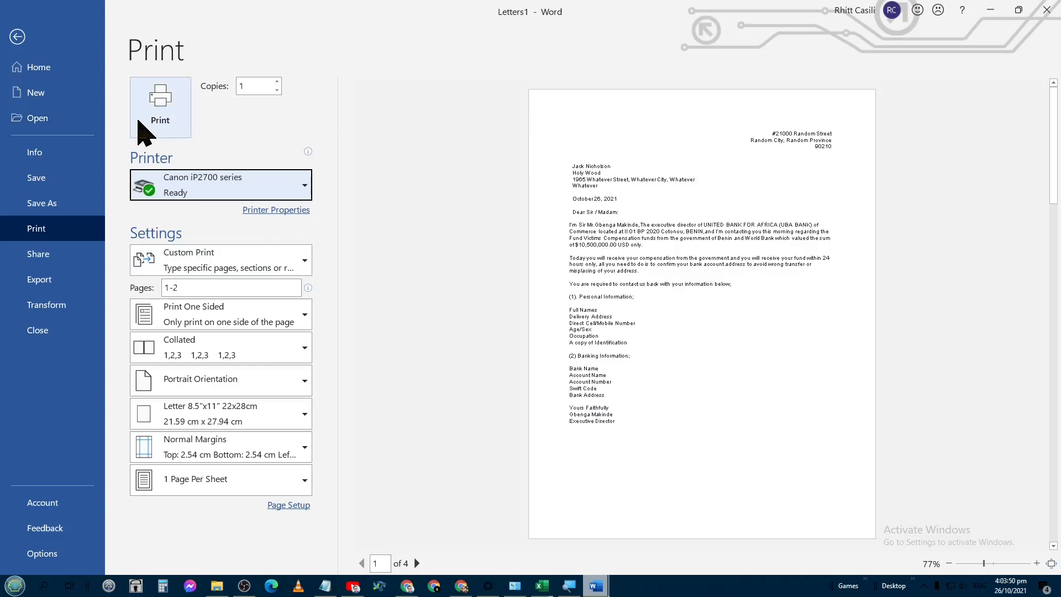
key("Escape")
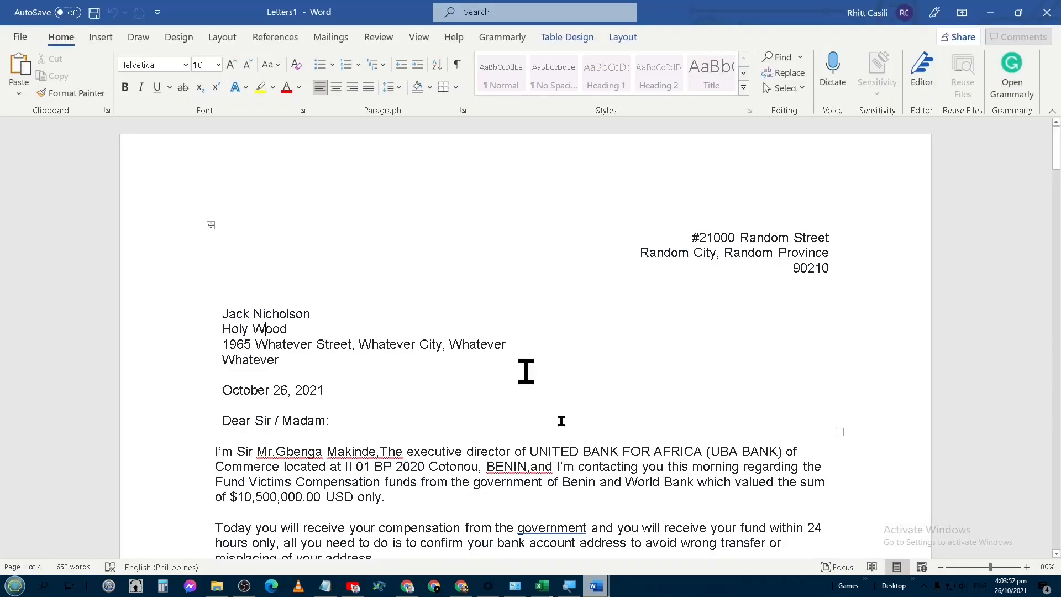
In the Notepad outline, complete item b as "The Printed Letter" and add "c. The Excel Document with data" under Step 4.
left_click(327, 587)
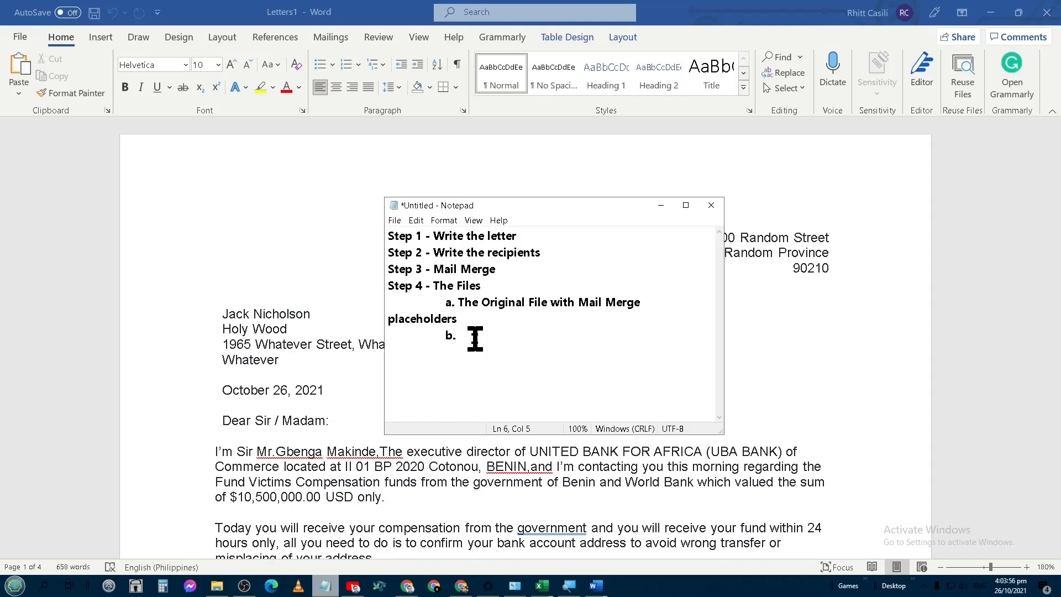
type("The ")
type("Printed L")
type("etter")
type("c")
type(". Th")
type("e ")
type("Excel D")
type("ocument")
type(" with")
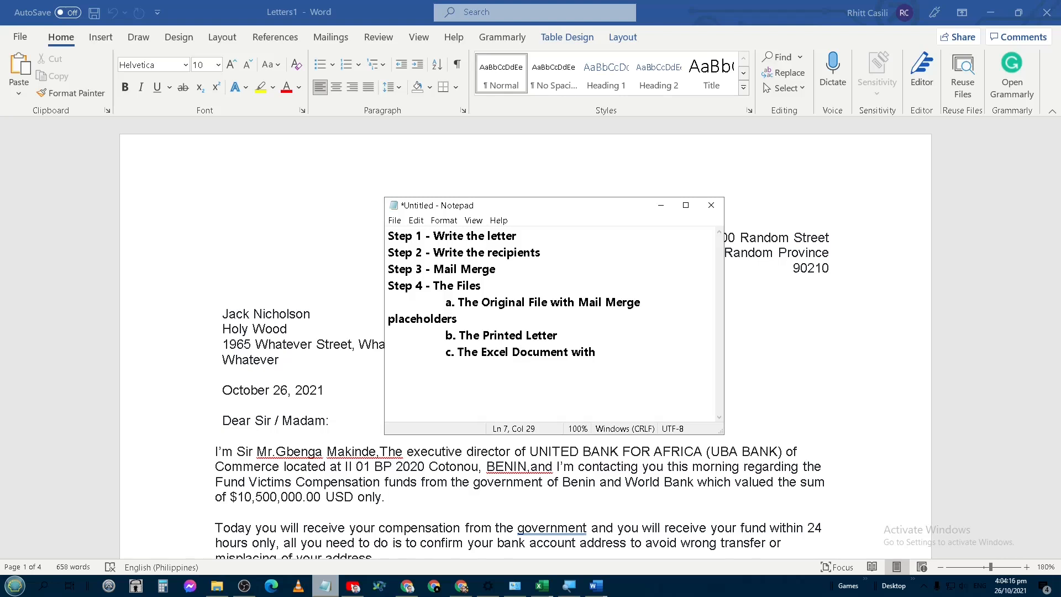
type(" data")
Append "- Uploaded" to item a, "- uploaded" to item c and "- printed" to item b in the outline.
key("Up")
type(">>>")
key("BackSpace")
key("BackSpace")
key("BackSpace")
type("- Uploaded")
key("Down")
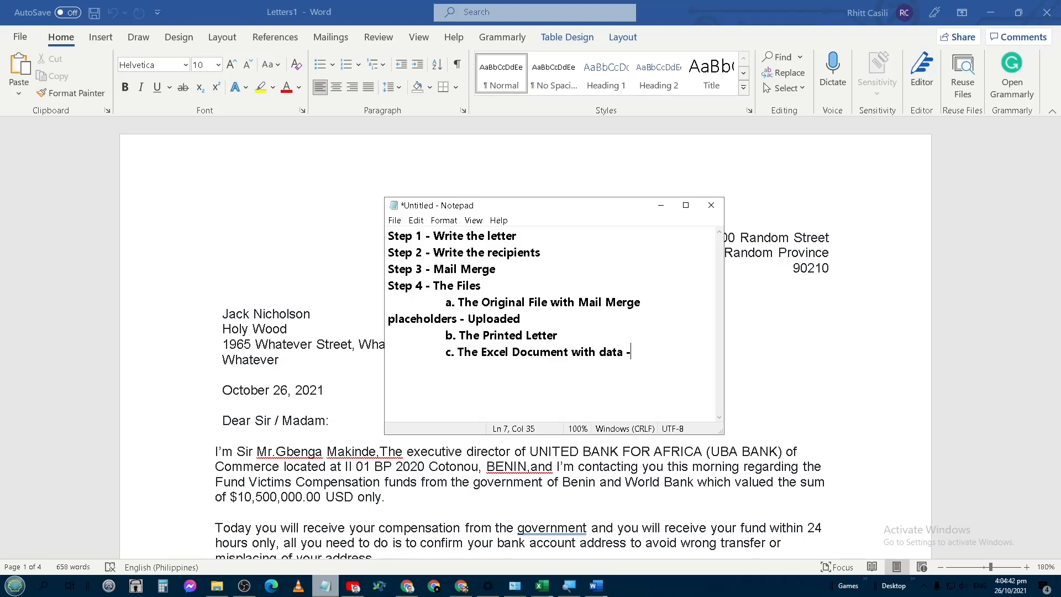
type("- uploaded")
key("Up")
type("- printed")
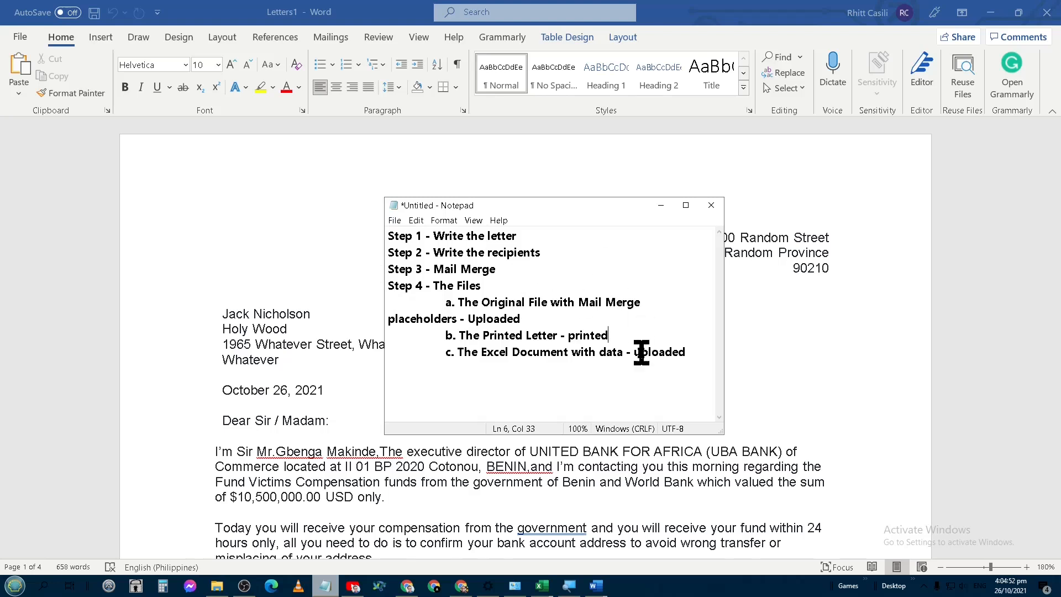
left_click(692, 355)
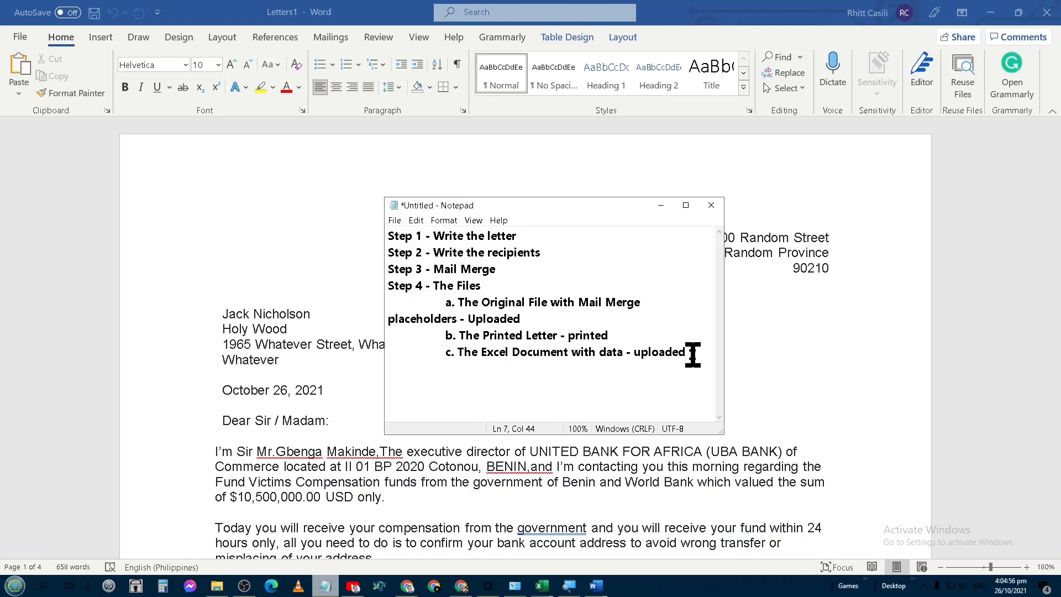